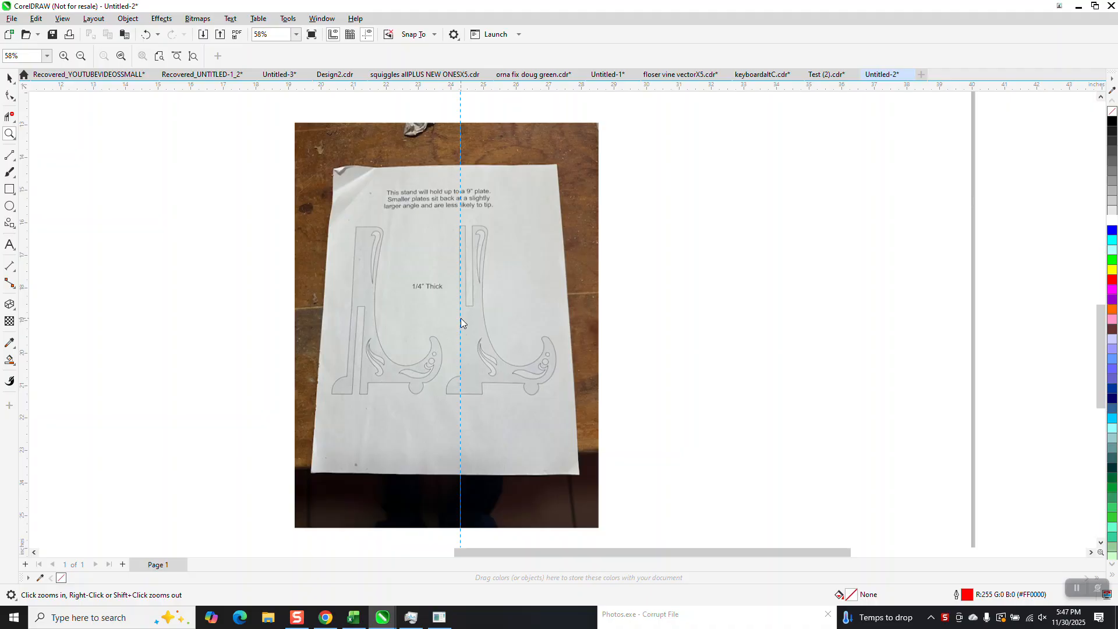
Step: Delete the vertical guideline crossing the photographed stand template
key(Delete)
click(498, 221)
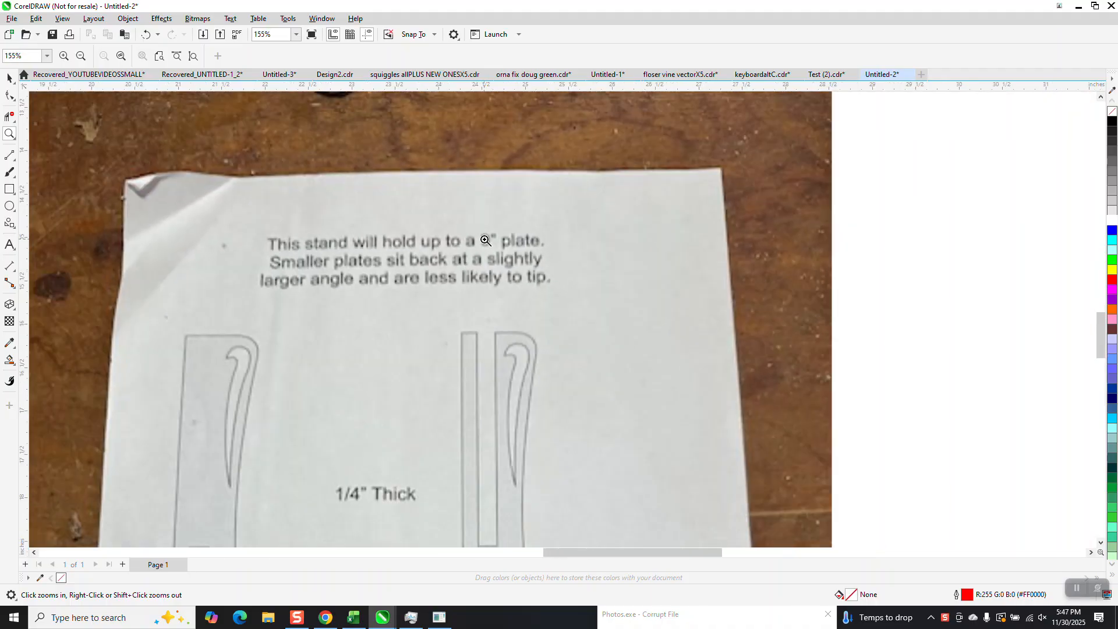
right_click(486, 240)
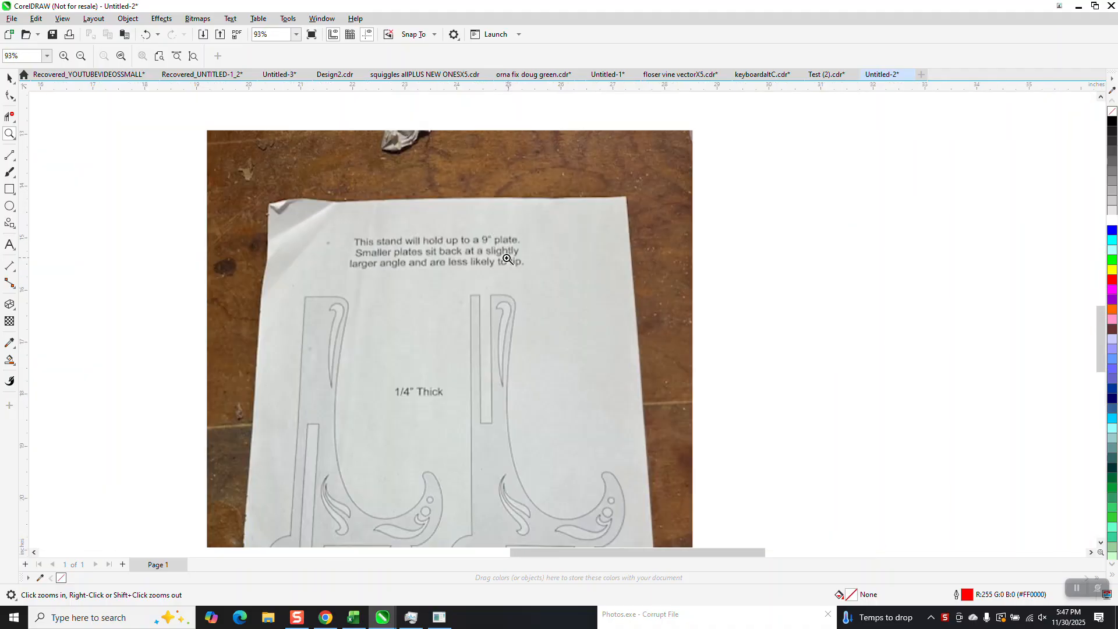
right_click(492, 239)
right_click(473, 238)
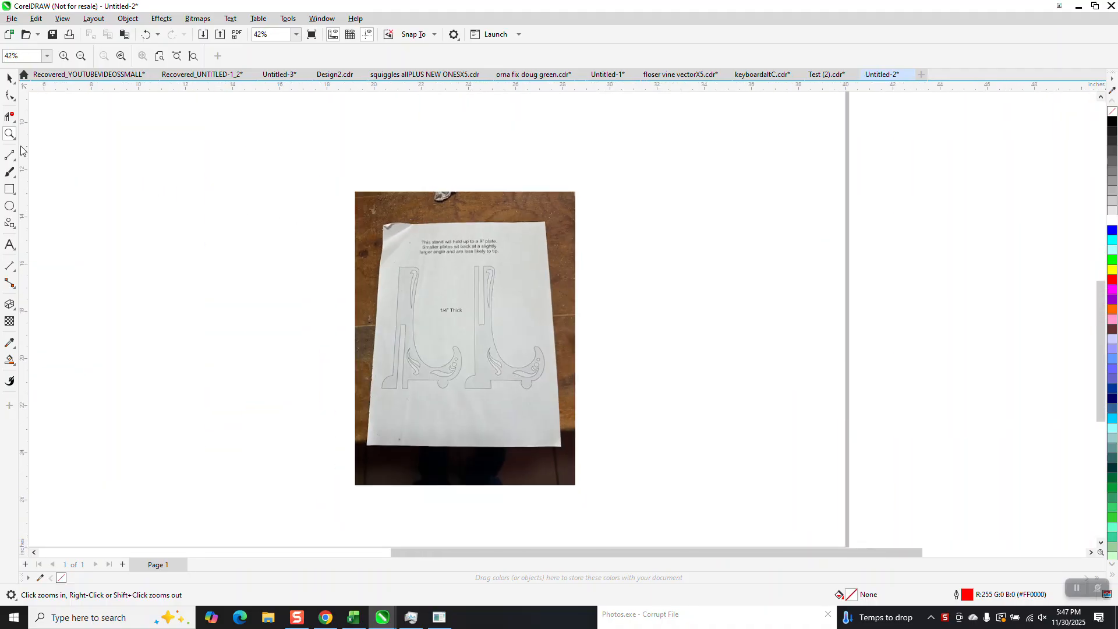
Step: Crop the photo down to the right-hand stand outline
click(9, 77)
click(420, 260)
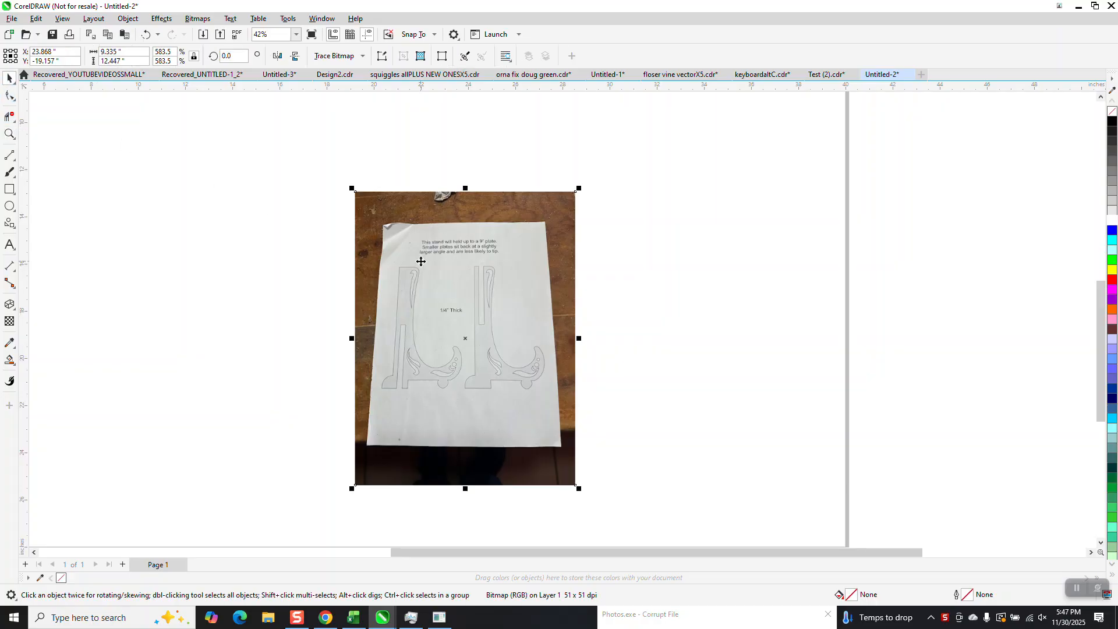
click(15, 122)
click(40, 115)
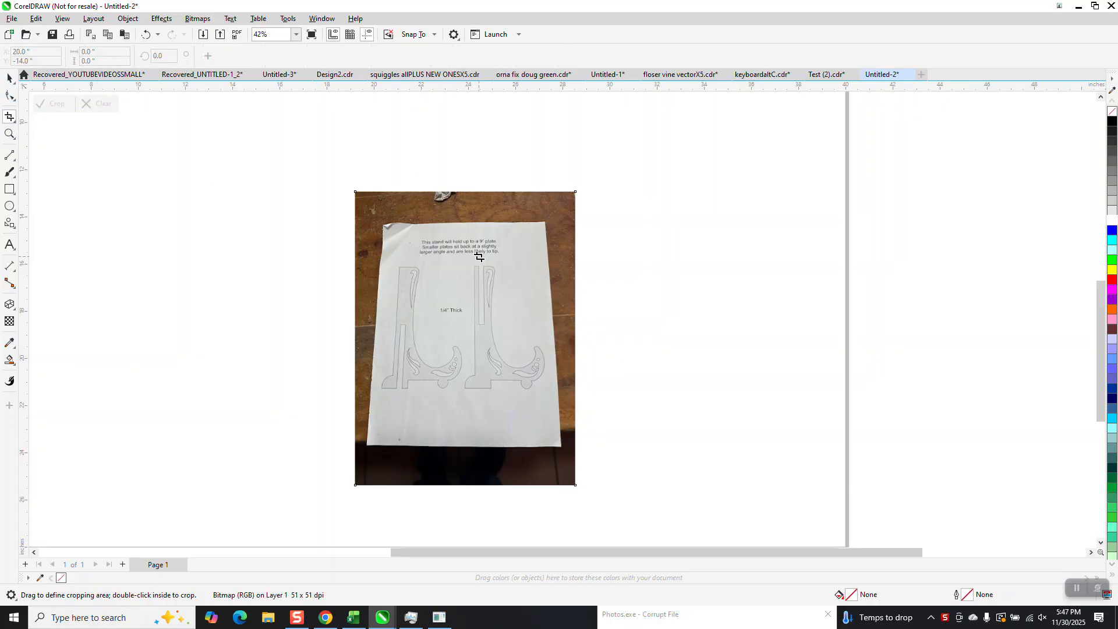
drag(471, 260, 548, 397)
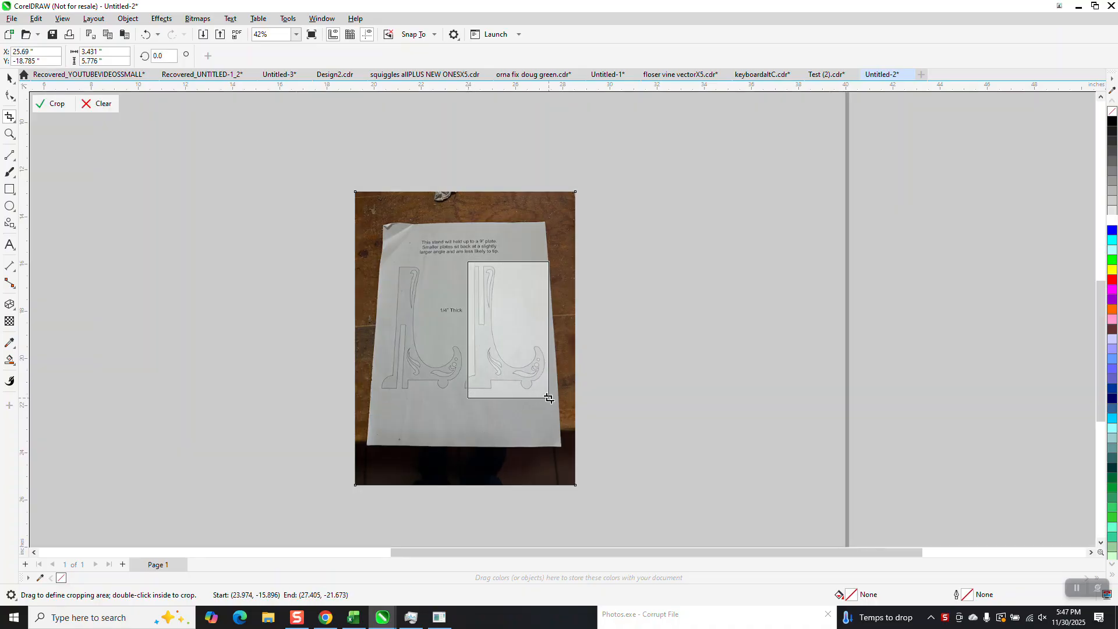
drag(467, 329, 462, 331)
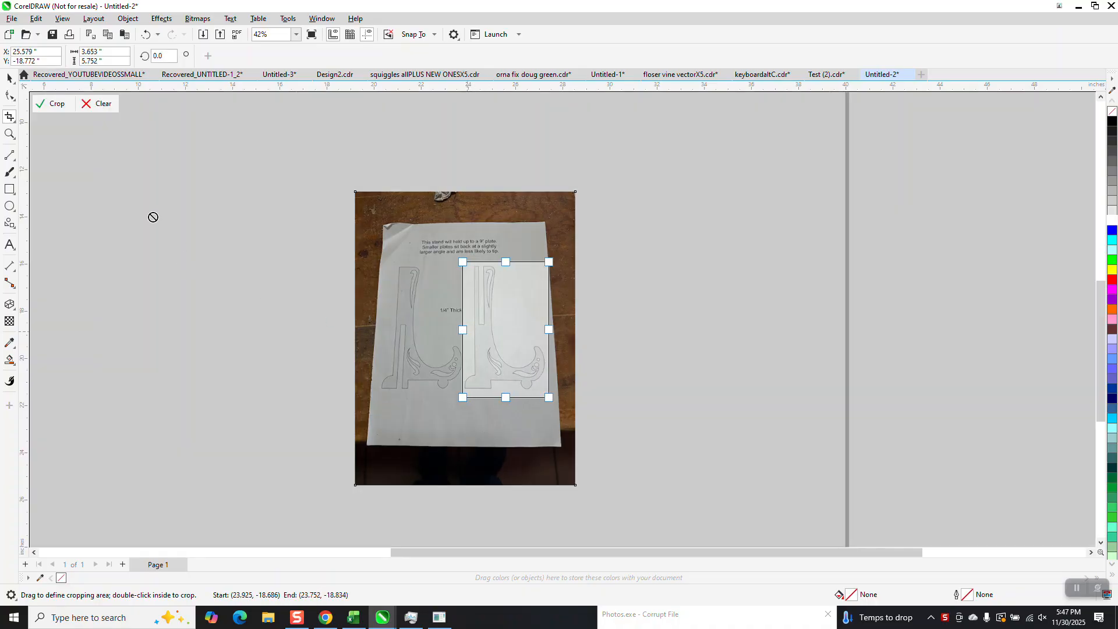
click(37, 108)
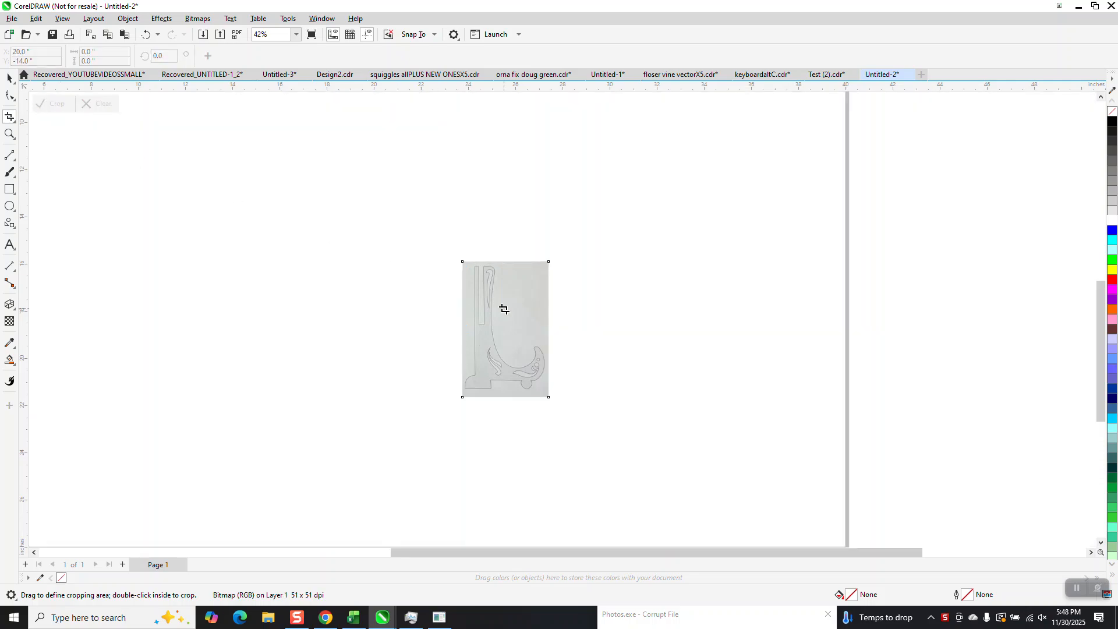
Step: Move the cropped image and scale it down to about 1.5 by 2.4 inches
click(9, 78)
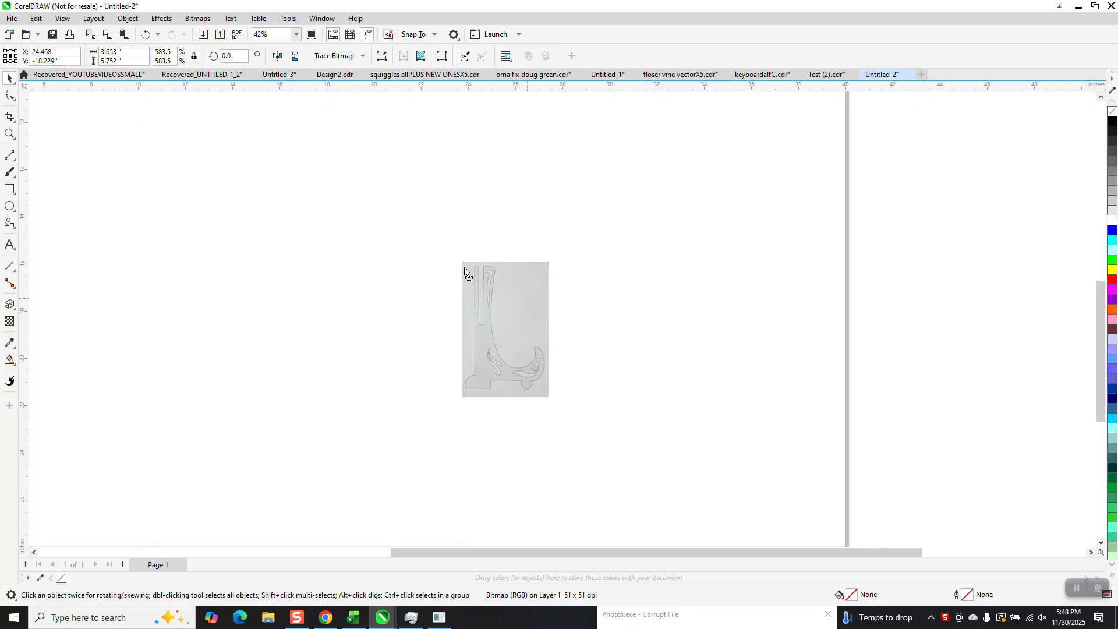
drag(525, 295, 428, 246)
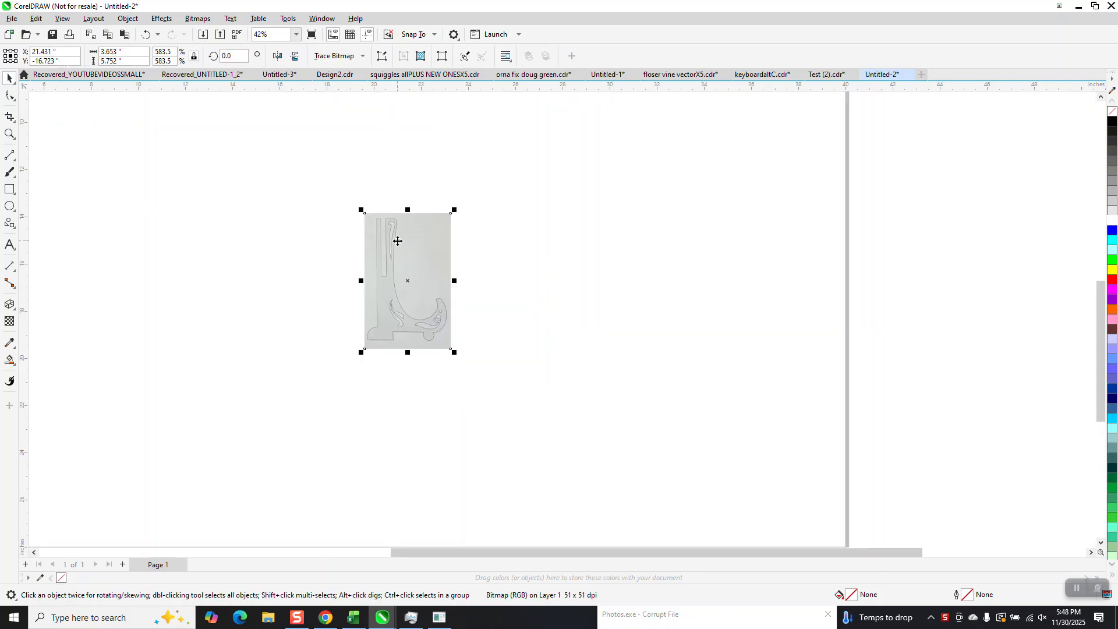
drag(454, 210, 394, 203)
Step: Trace the cropped bitmap with Outline Trace Clipart, setting detail to 100
click(9, 133)
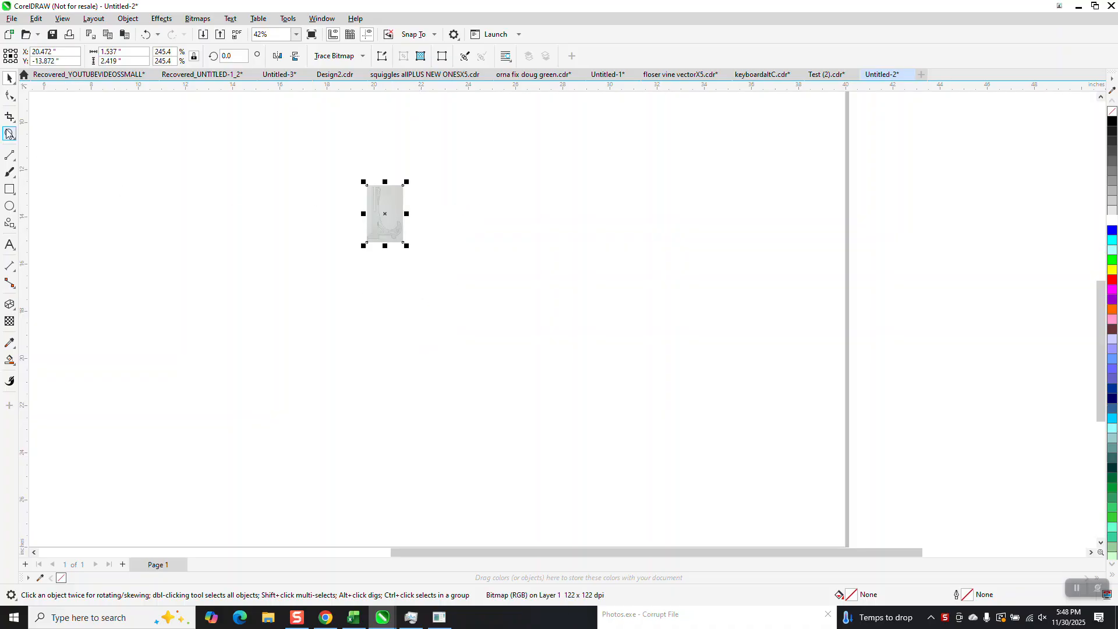
drag(341, 180, 562, 307)
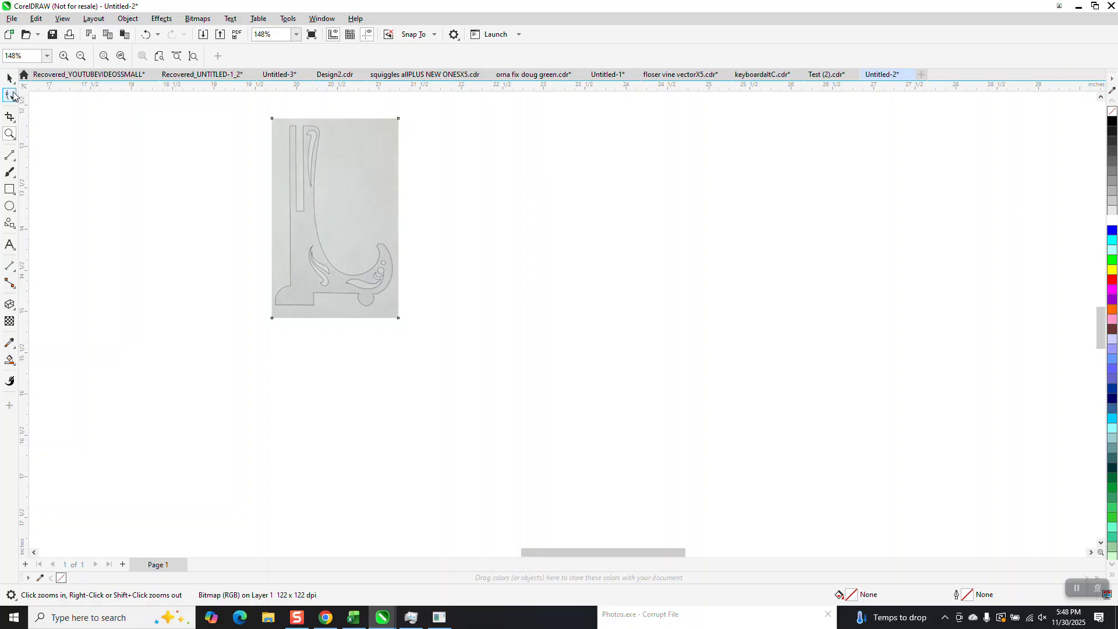
key(space)
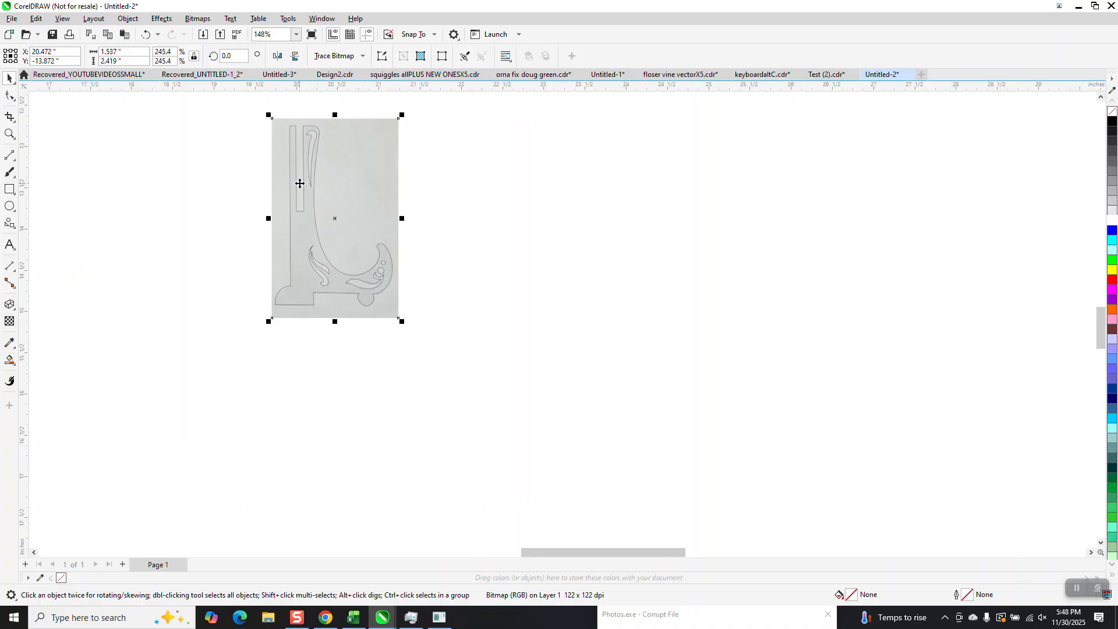
click(362, 57)
mouse_move(366, 100)
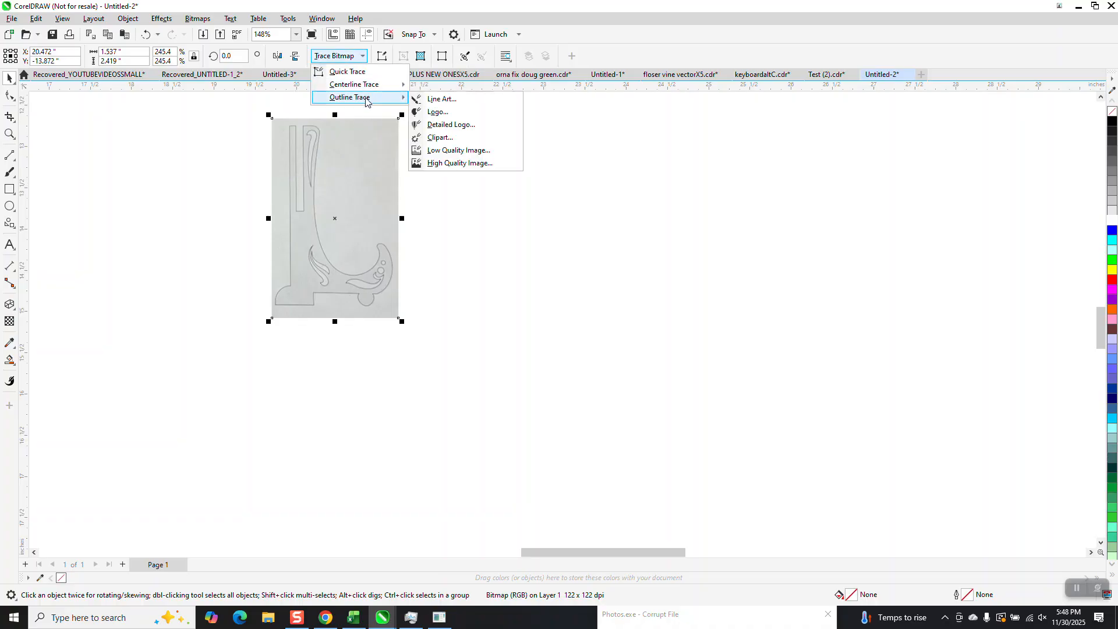
click(438, 137)
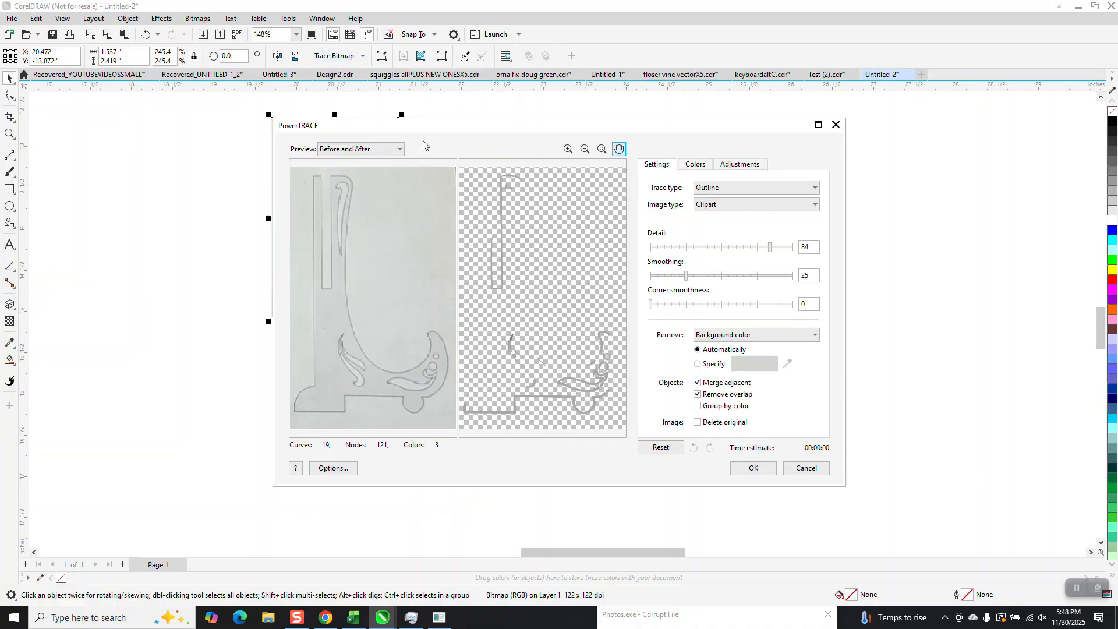
drag(772, 251, 821, 260)
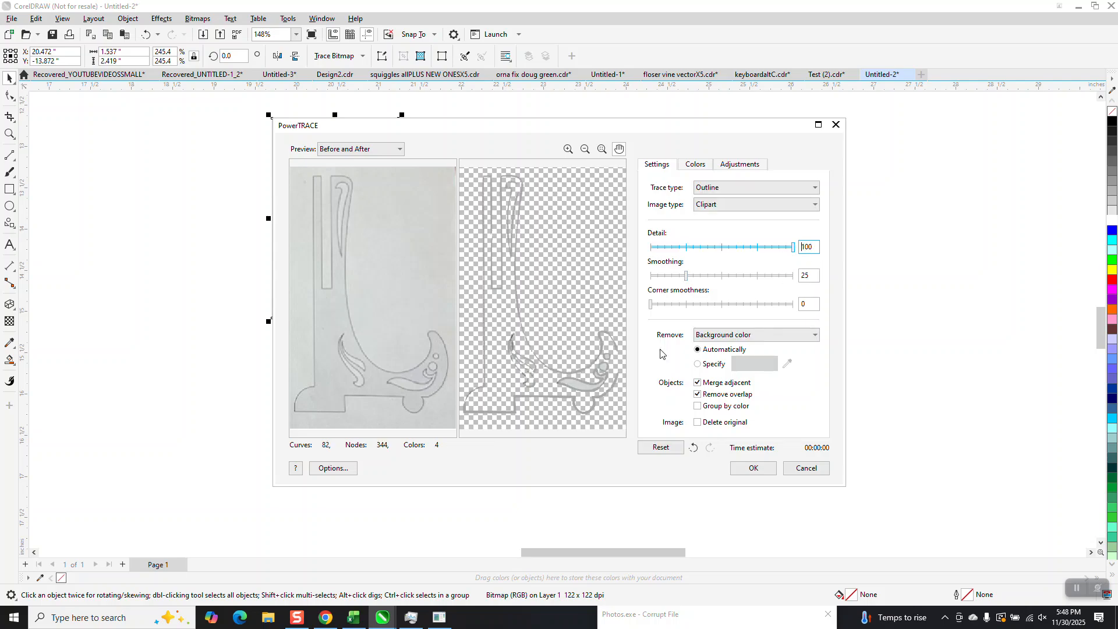
click(753, 467)
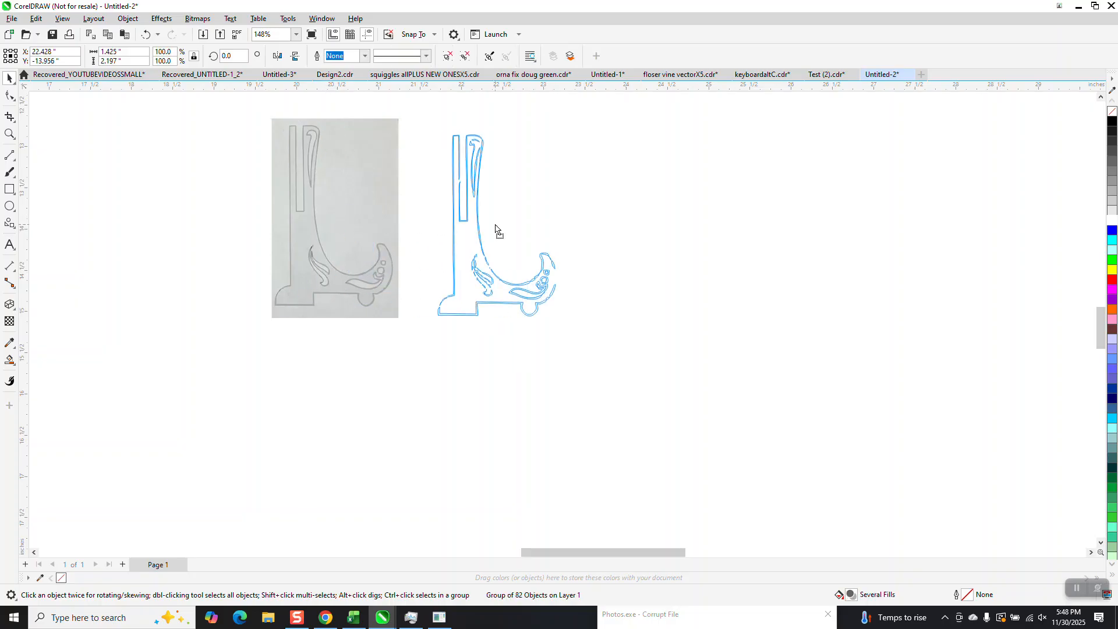
Step: Inspect the traced outline up close and delete it
click(9, 133)
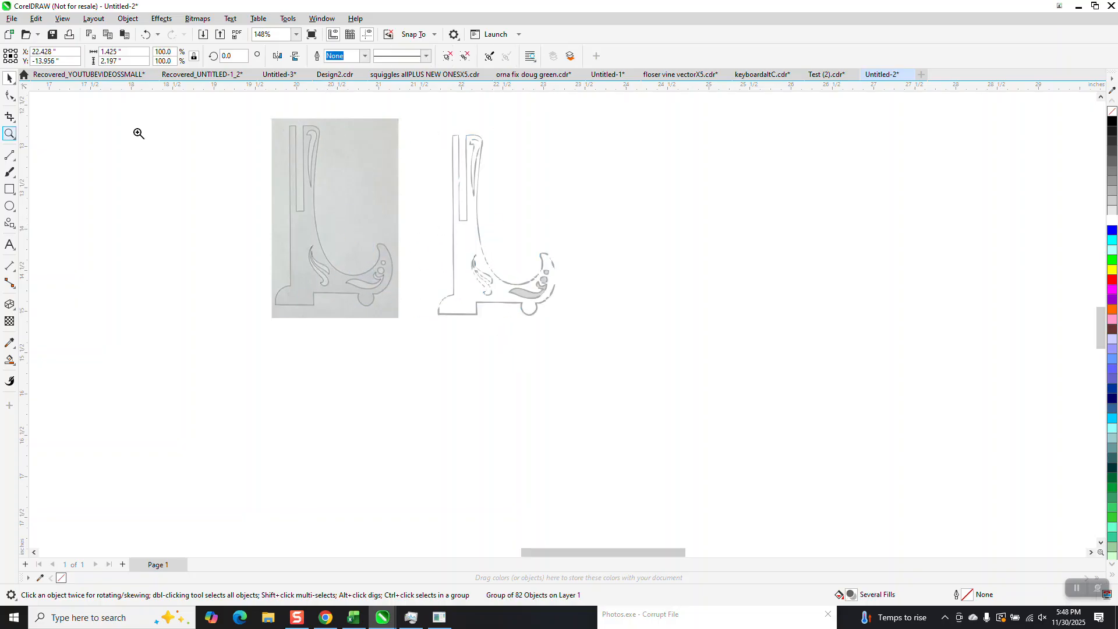
drag(434, 121, 549, 326)
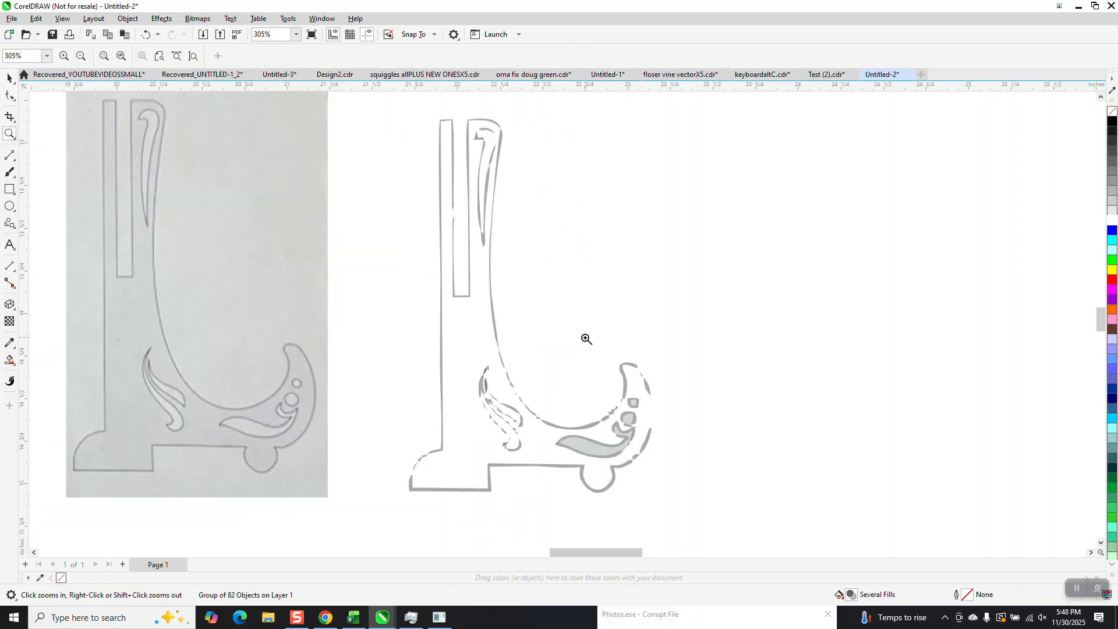
scroll(579, 331, down, 3)
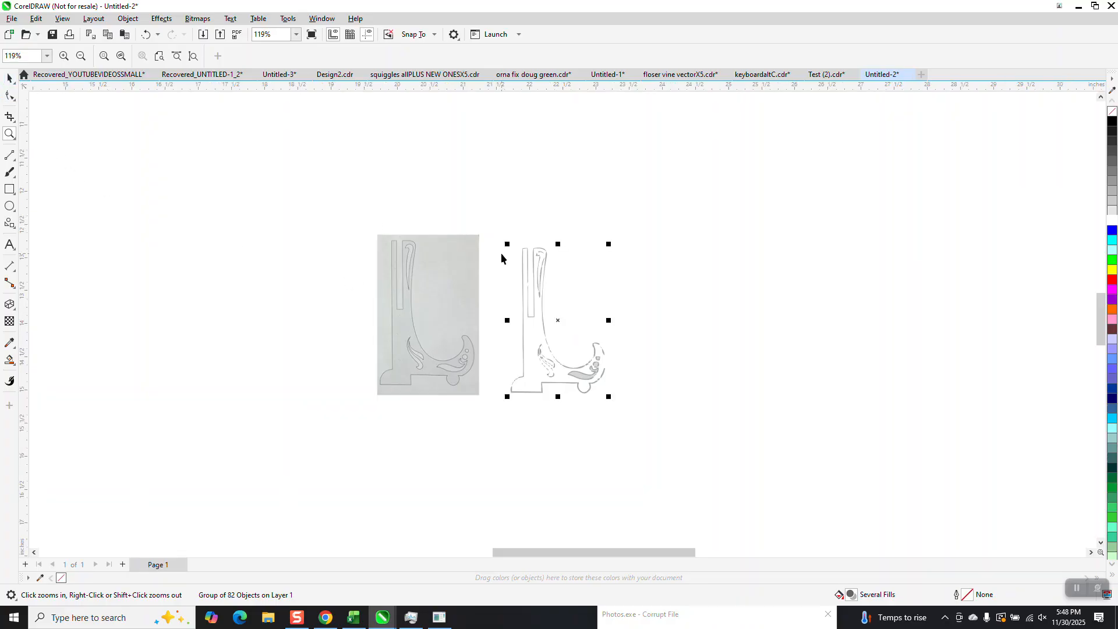
key(space)
key(Delete)
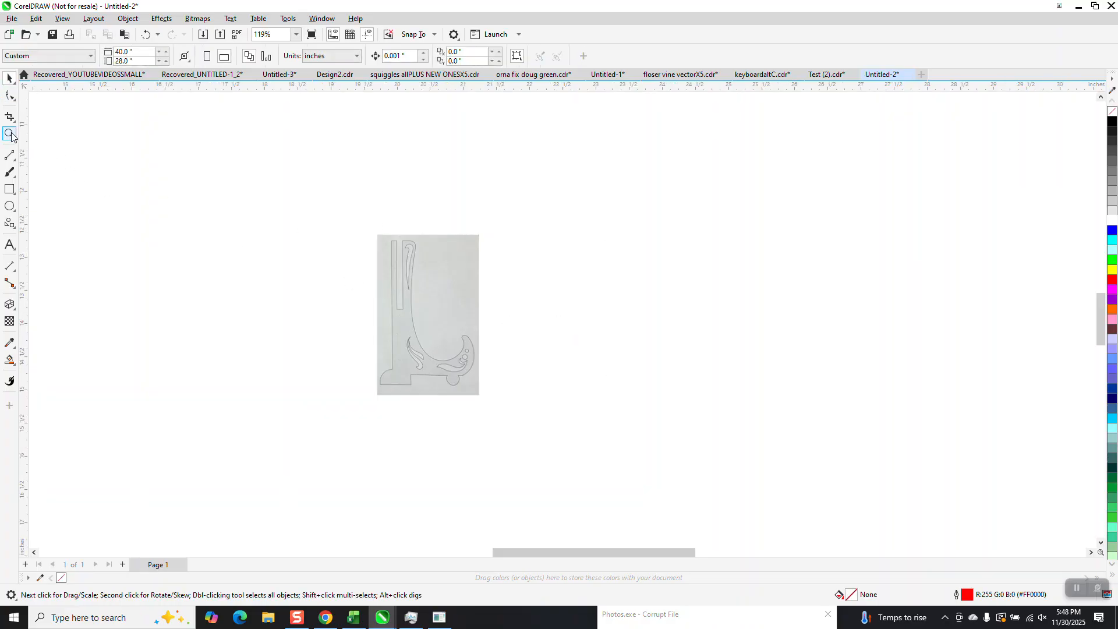
Step: Draw a vertical 2-point line about 1.9 inches long along the stand's left edge
click(12, 134)
drag(472, 379, 553, 413)
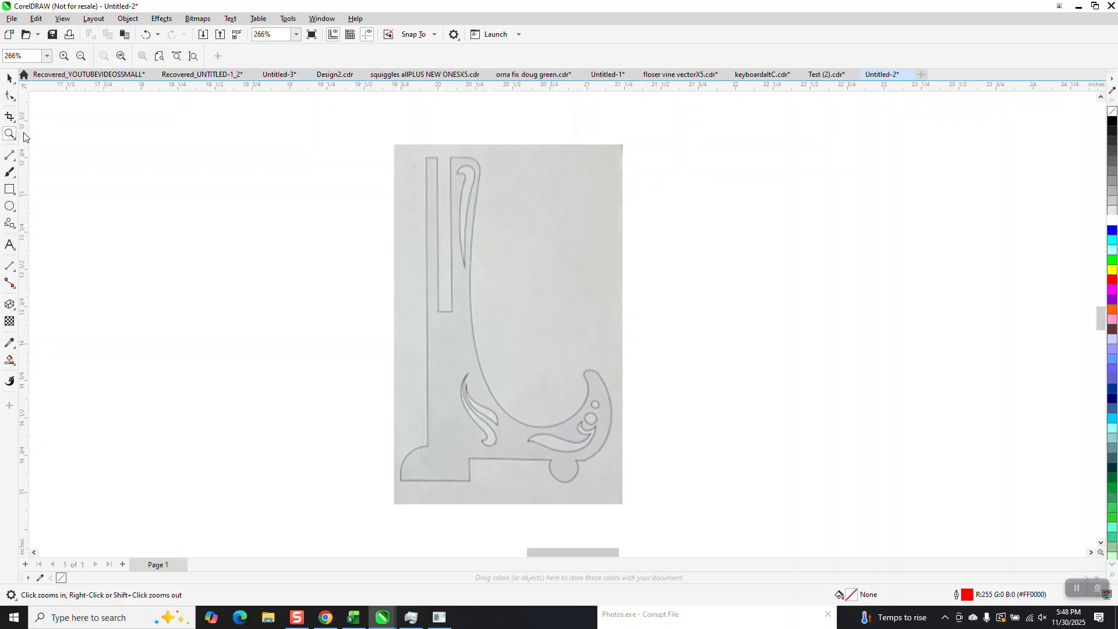
click(15, 162)
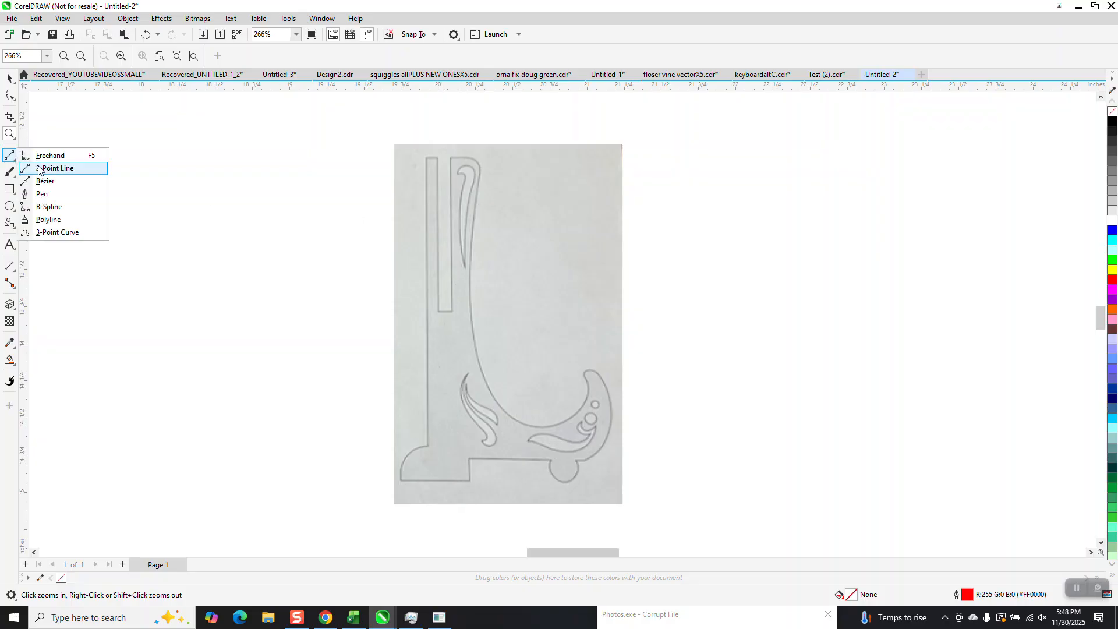
click(81, 169)
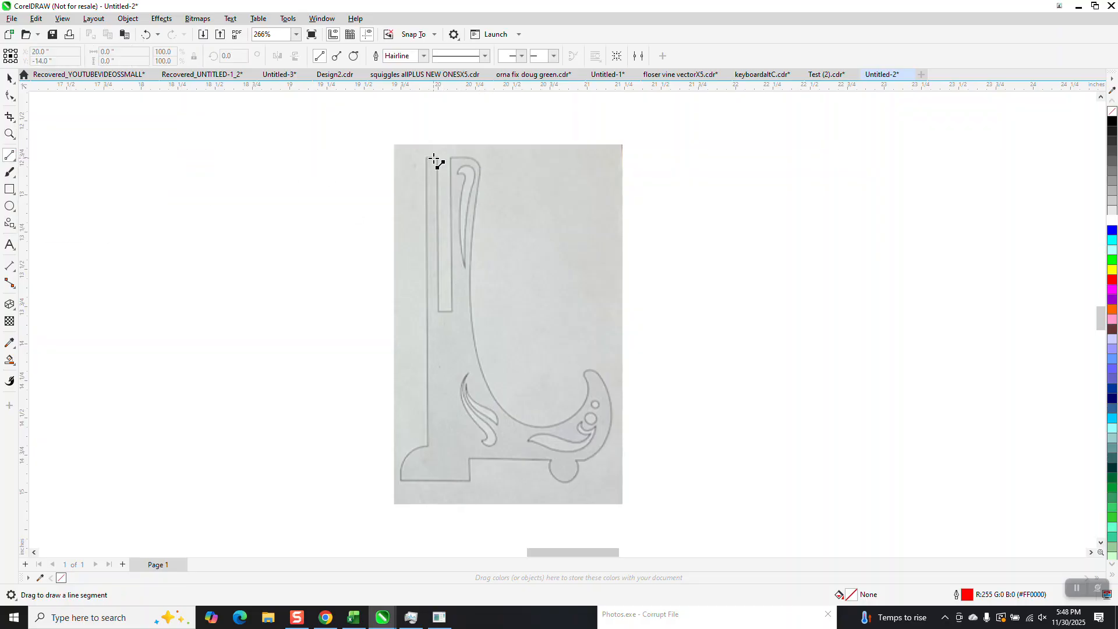
mouse_move(425, 156)
mouse_down()
mouse_move(452, 414)
mouse_move(431, 452)
mouse_move(426, 443)
mouse_up()
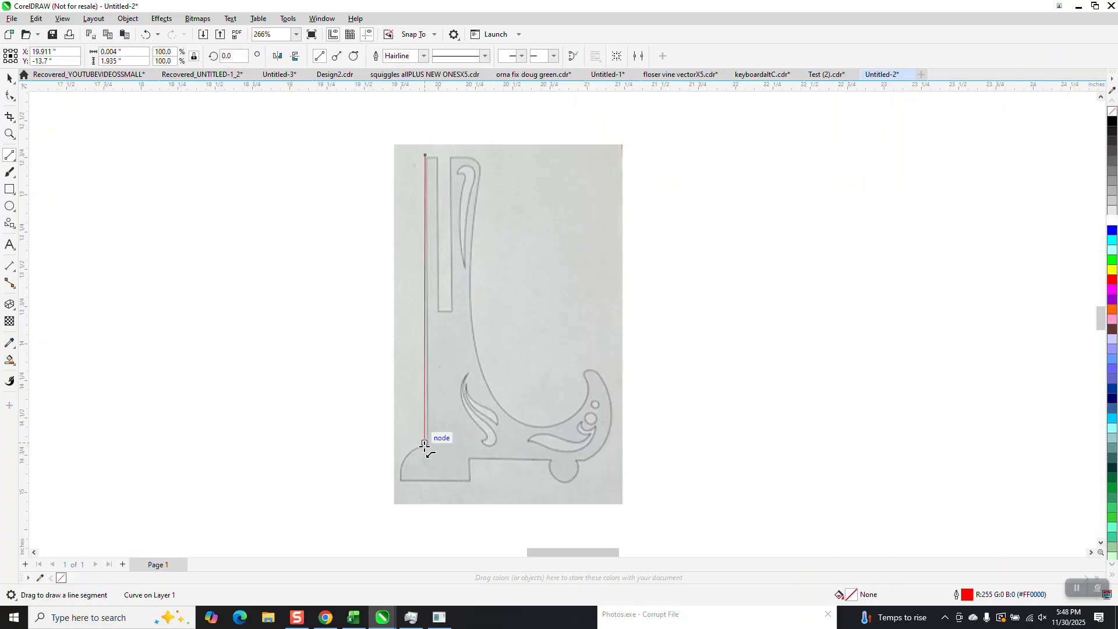
click(412, 401)
drag(426, 160, 426, 446)
Step: Draw a 3-point curve along the rounded bottom-left corner of the stand
click(10, 134)
drag(329, 357, 594, 547)
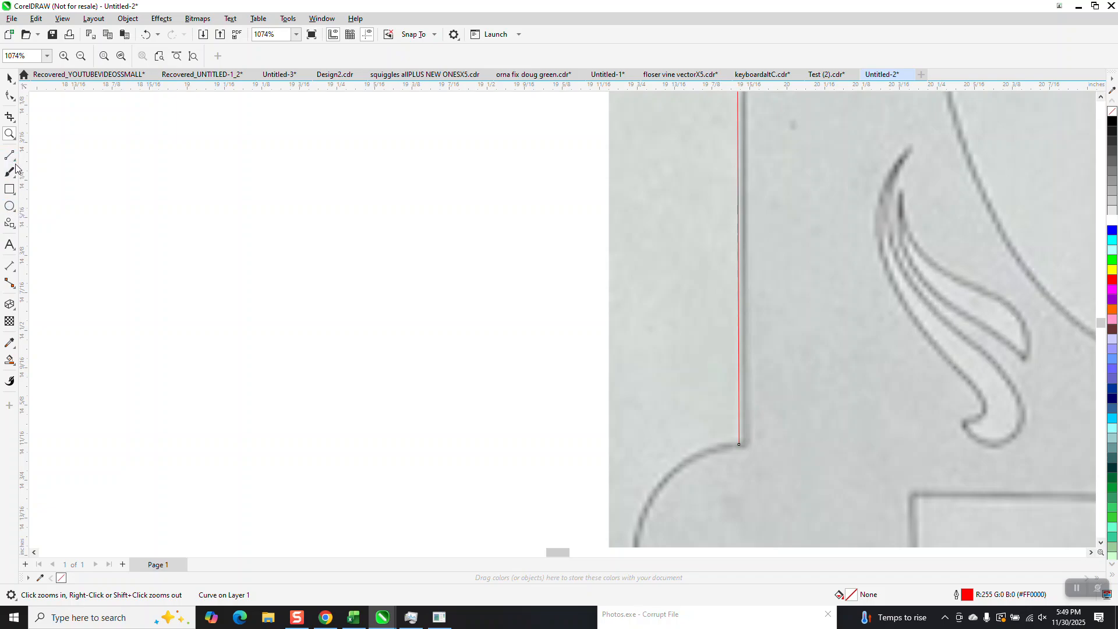
click(16, 162)
click(47, 230)
scroll(170, 161, down, 1)
drag(606, 375, 526, 478)
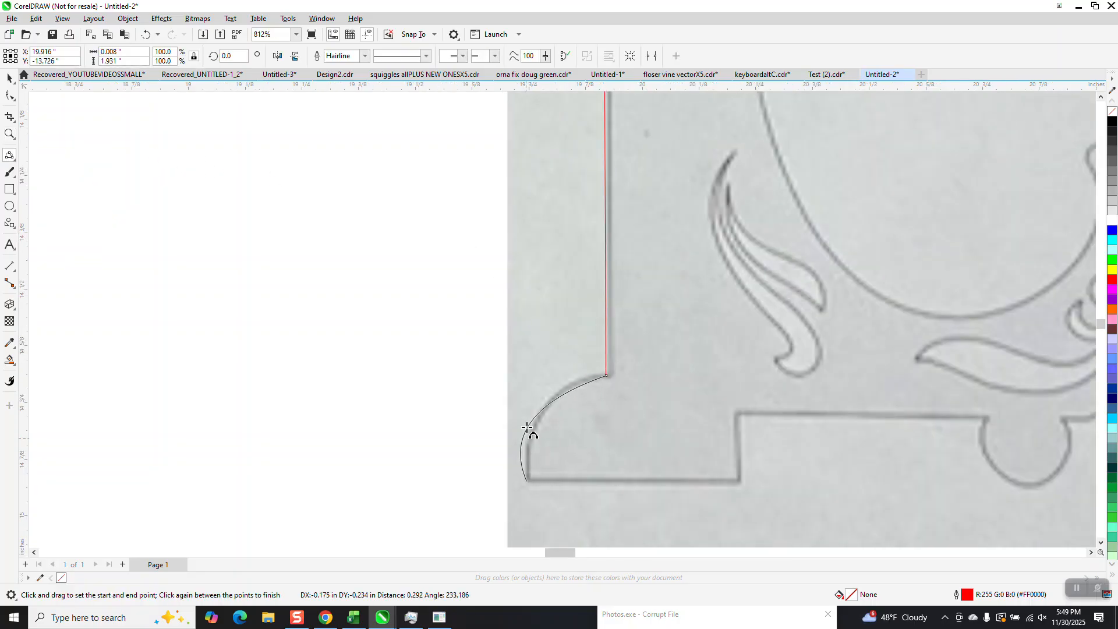
click(550, 401)
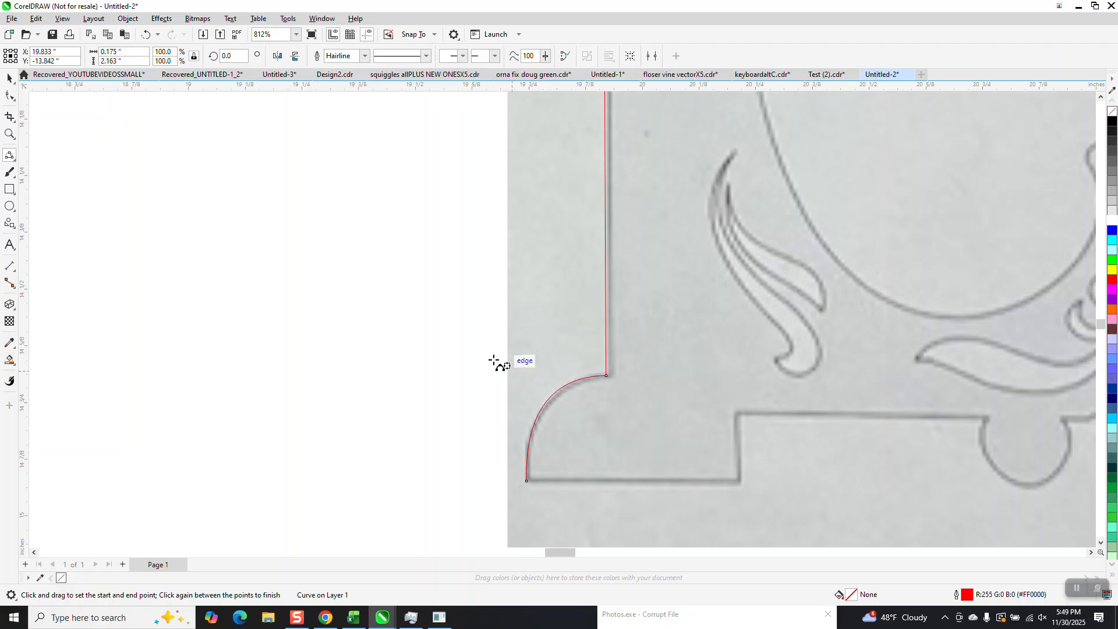
Step: Draw 2-point lines along the stand's bottom edge, the step and the top of the base
scroll(502, 366, down, 1)
scroll(559, 402, down, 1)
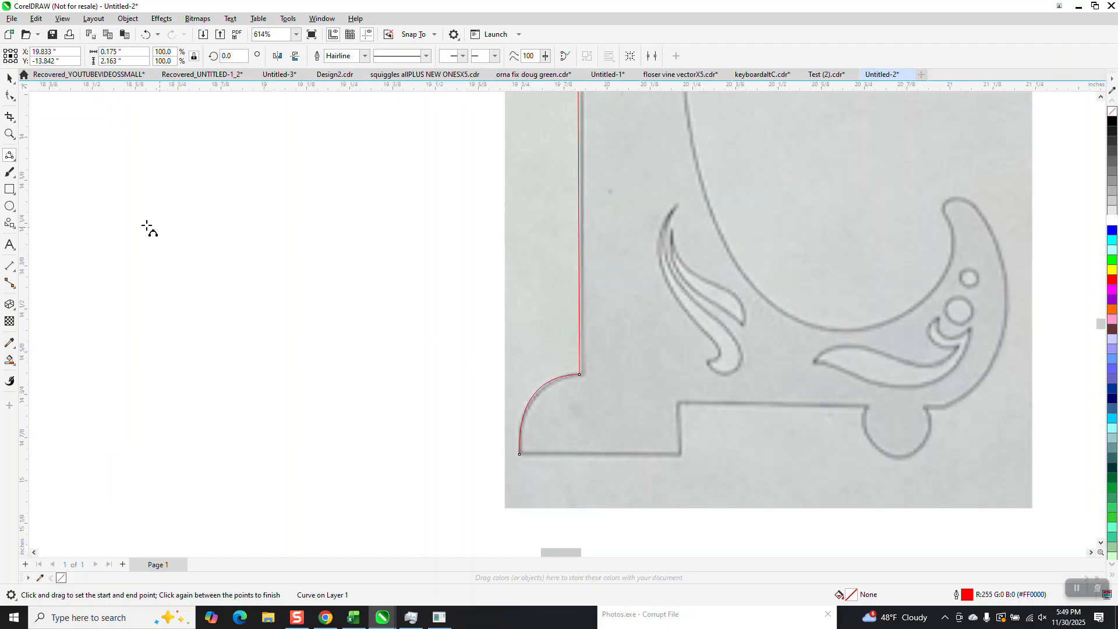
click(13, 158)
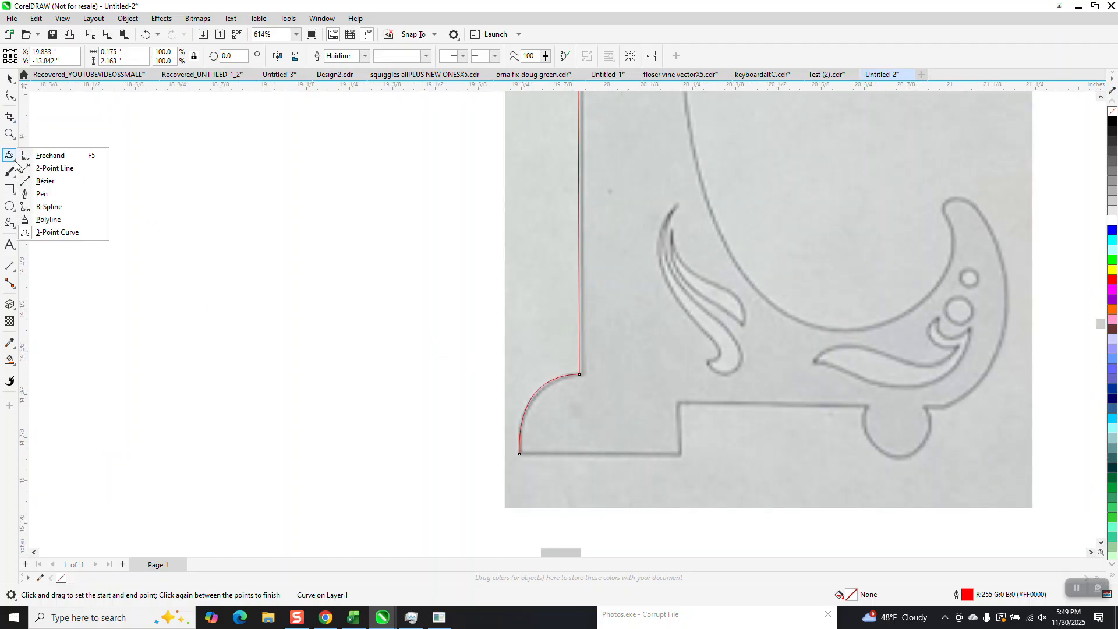
click(48, 168)
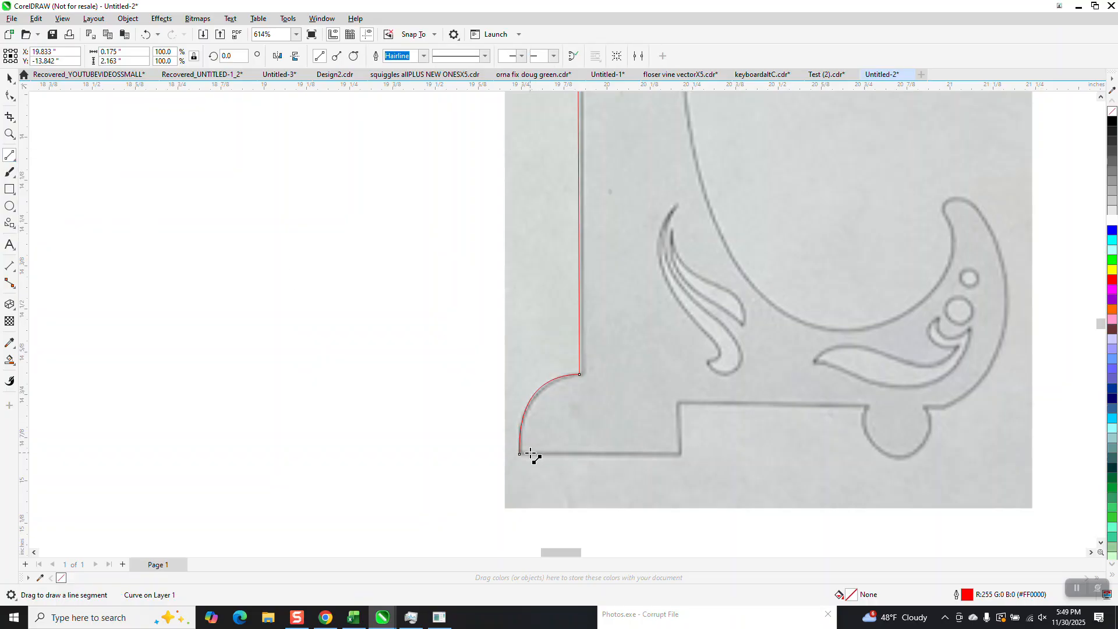
mouse_move(519, 453)
mouse_down()
mouse_move(679, 454)
mouse_move(679, 403)
mouse_move(942, 404)
mouse_up()
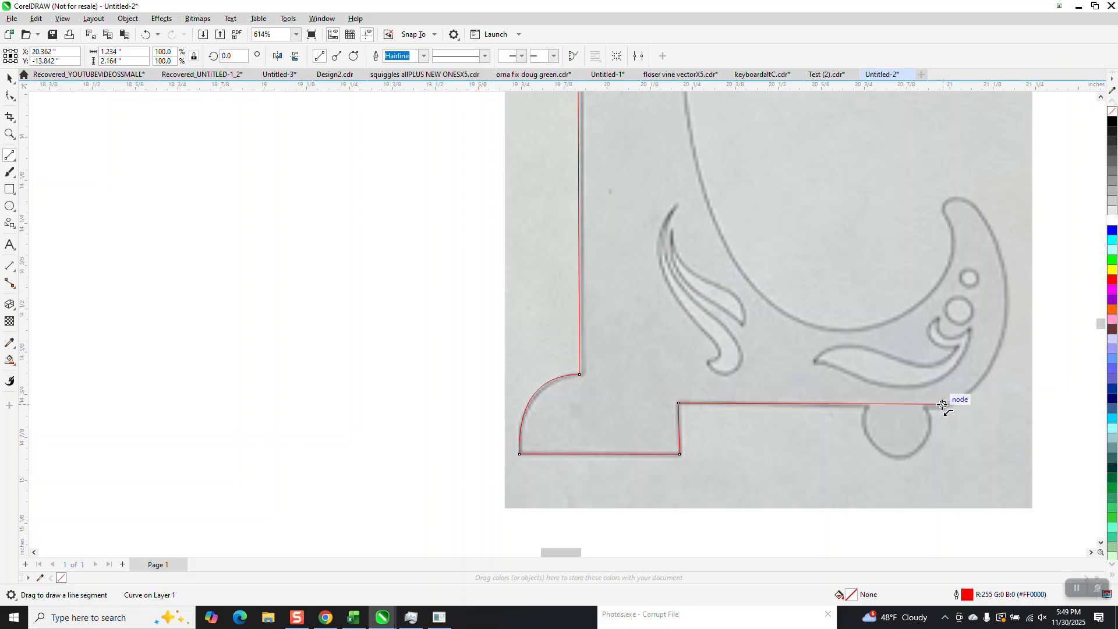
Step: Draw a 3-point curve along the outer edge of the crescent scroll and switch to node editing
click(10, 134)
drag(790, 161, 1074, 528)
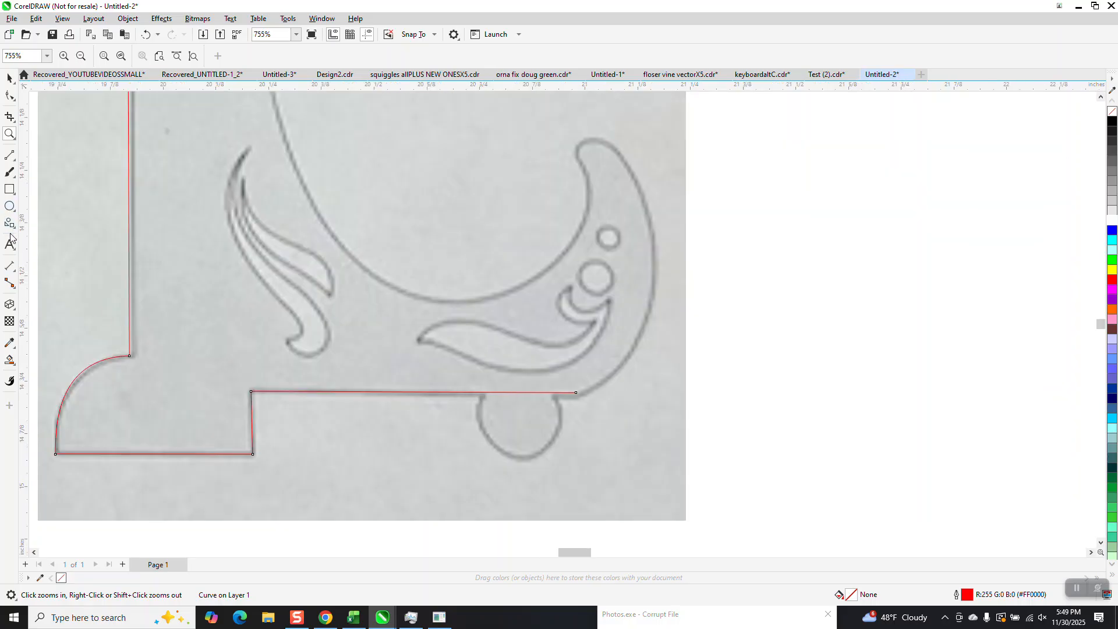
click(16, 165)
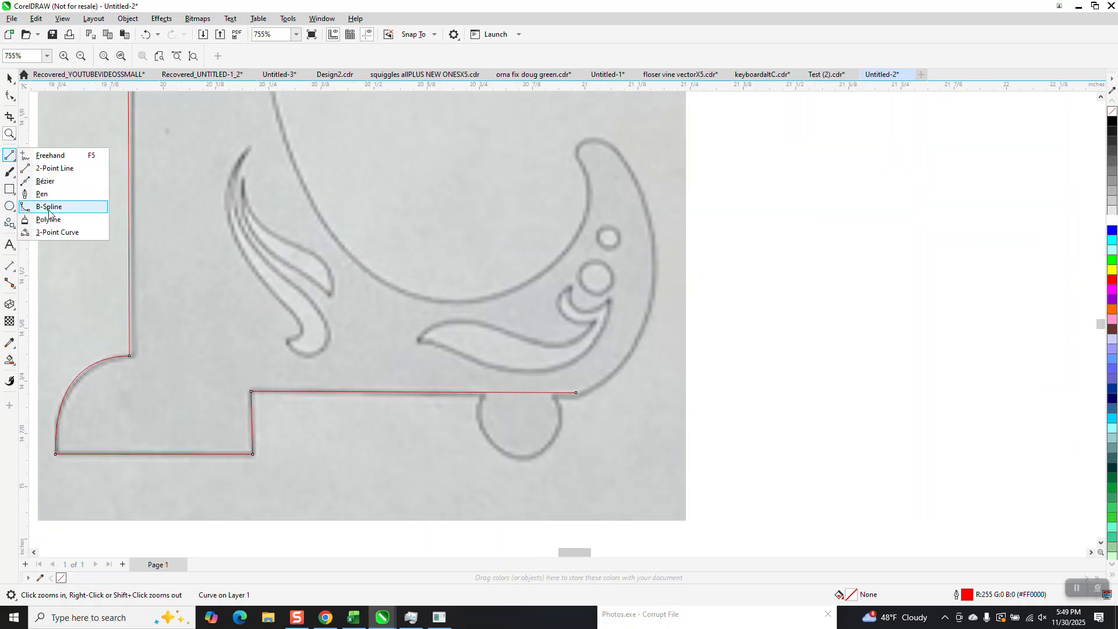
click(52, 230)
drag(582, 399, 606, 145)
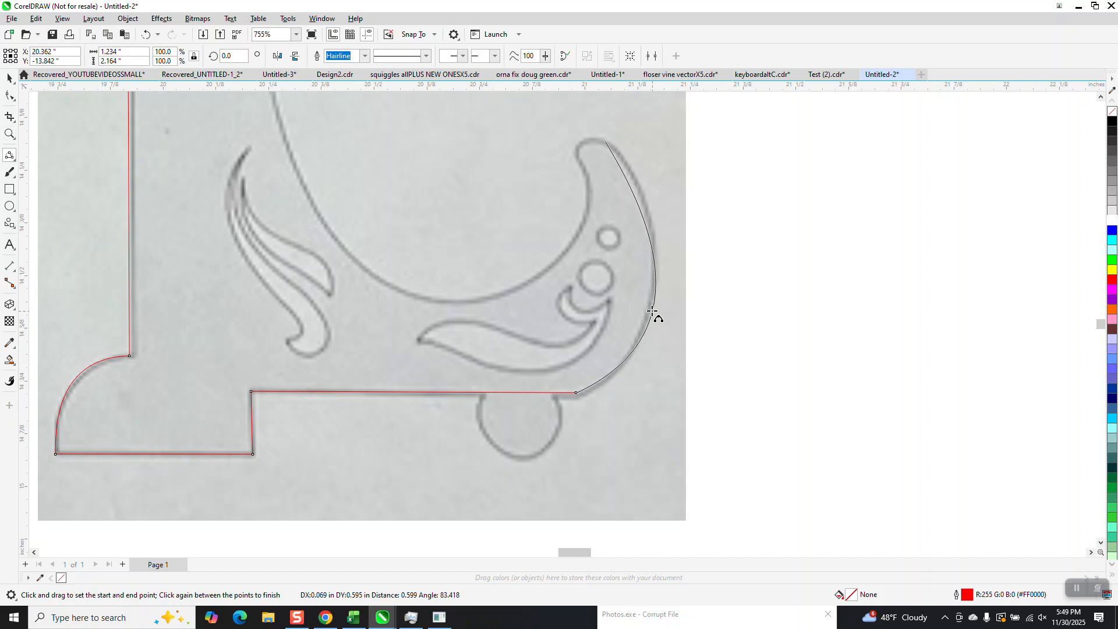
click(655, 312)
click(9, 96)
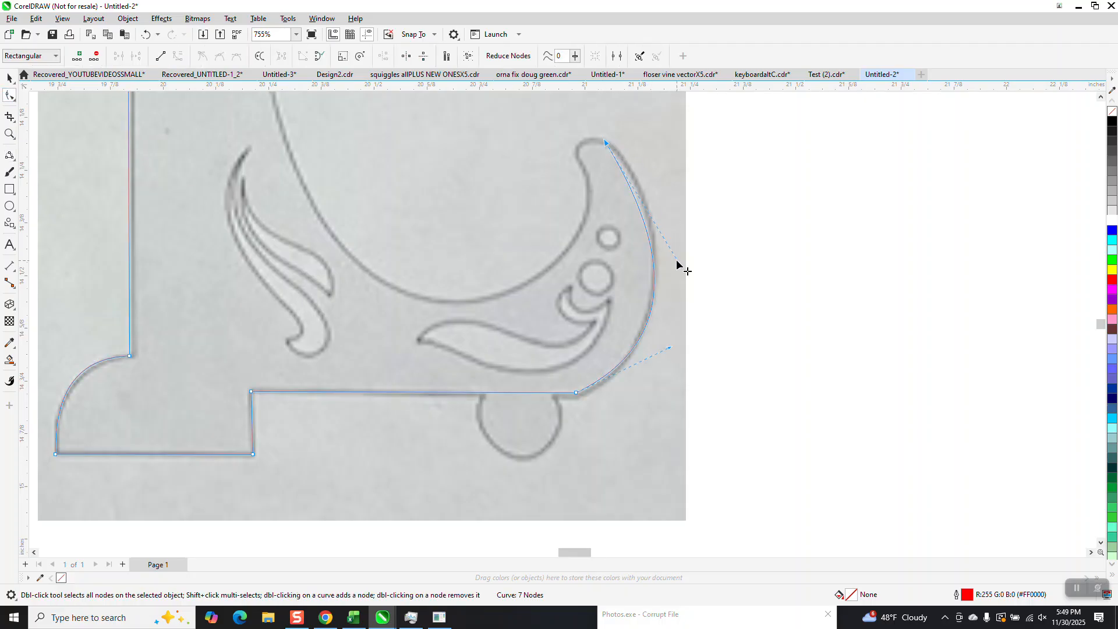
Step: Adjust the outer crescent curve's handle and draw a 3-point curve around the crescent's pointed tip
drag(679, 264, 684, 232)
click(9, 134)
drag(512, 124, 723, 279)
click(10, 155)
drag(539, 141, 462, 202)
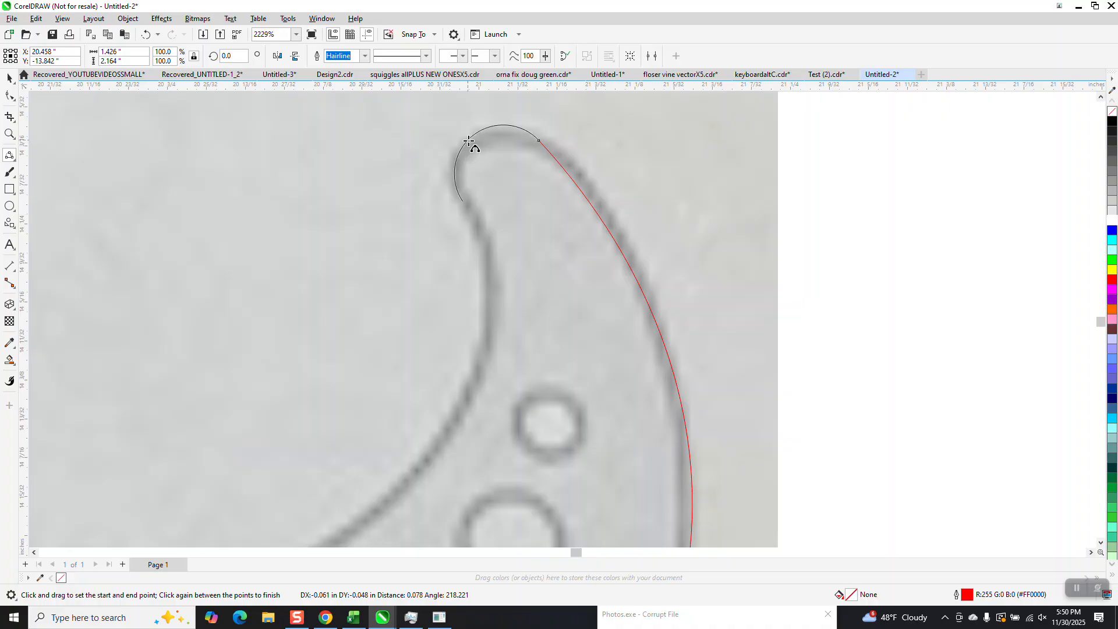
click(460, 133)
Step: Draw a 3-point curve along the crescent's inner edge down to the base's inner arc
scroll(459, 133, down, 2)
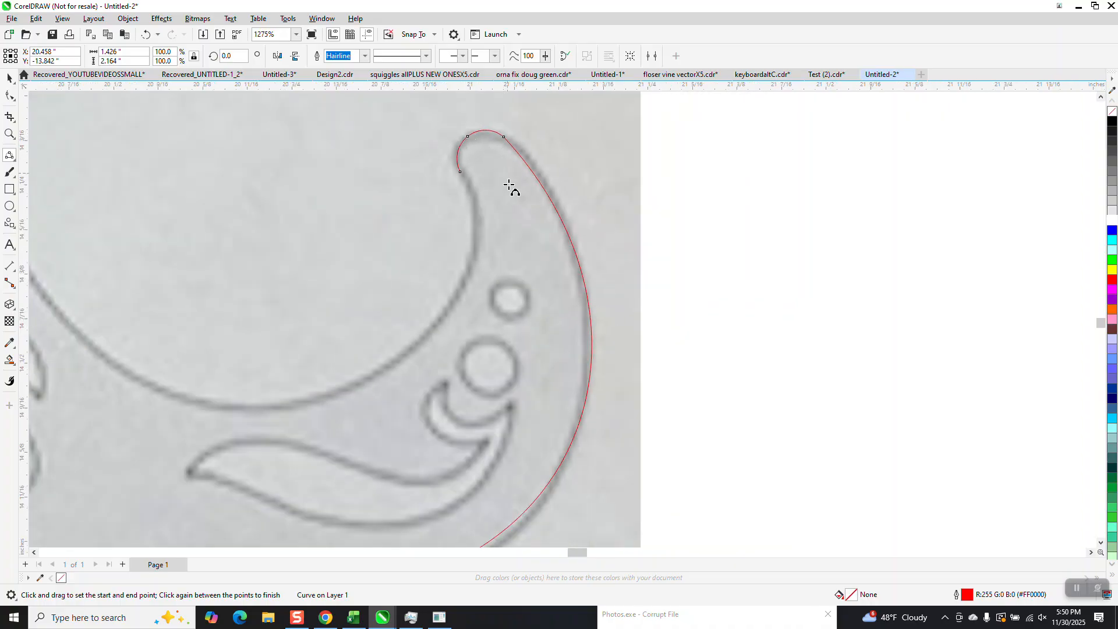
scroll(500, 212, down, 1)
drag(468, 177, 239, 379)
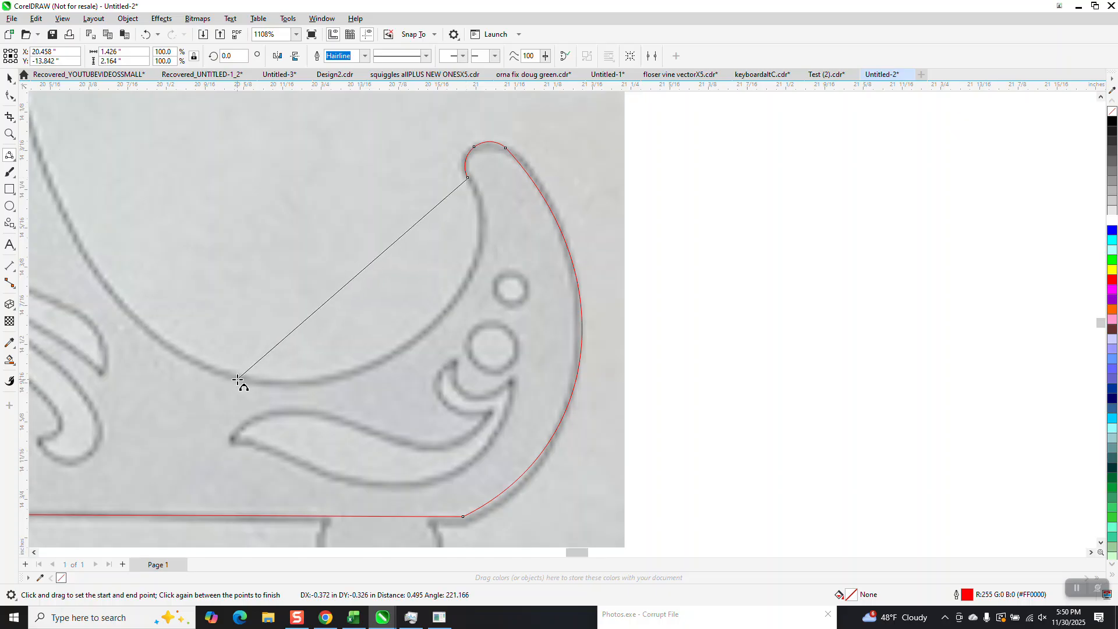
click(442, 320)
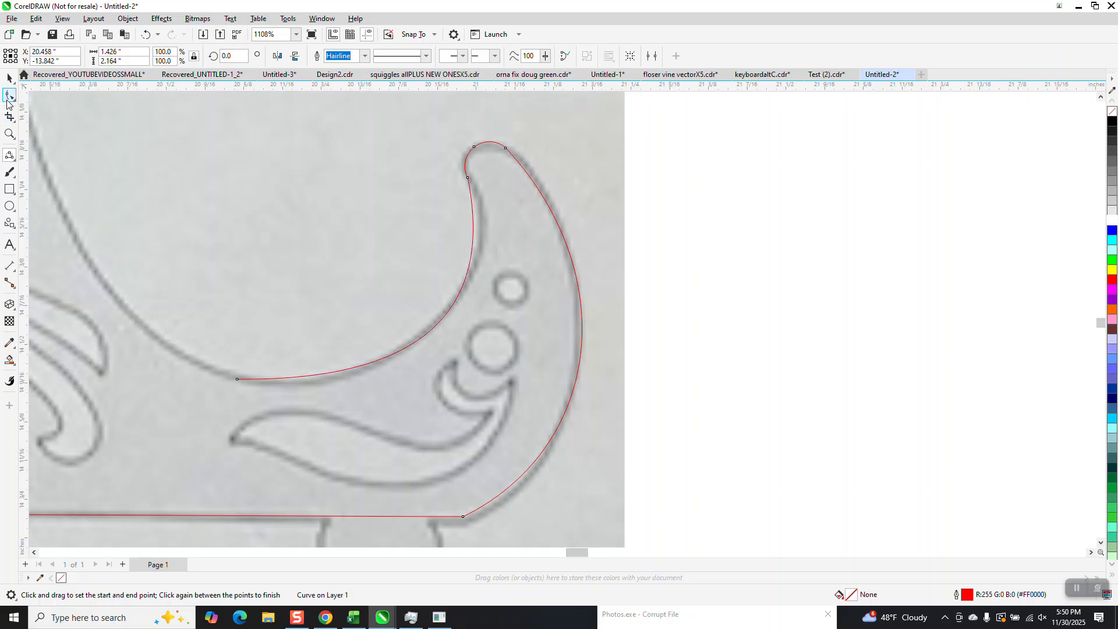
Step: Reshape the inner crescent curve by adjusting its control handles in node editing
click(10, 96)
key(F10)
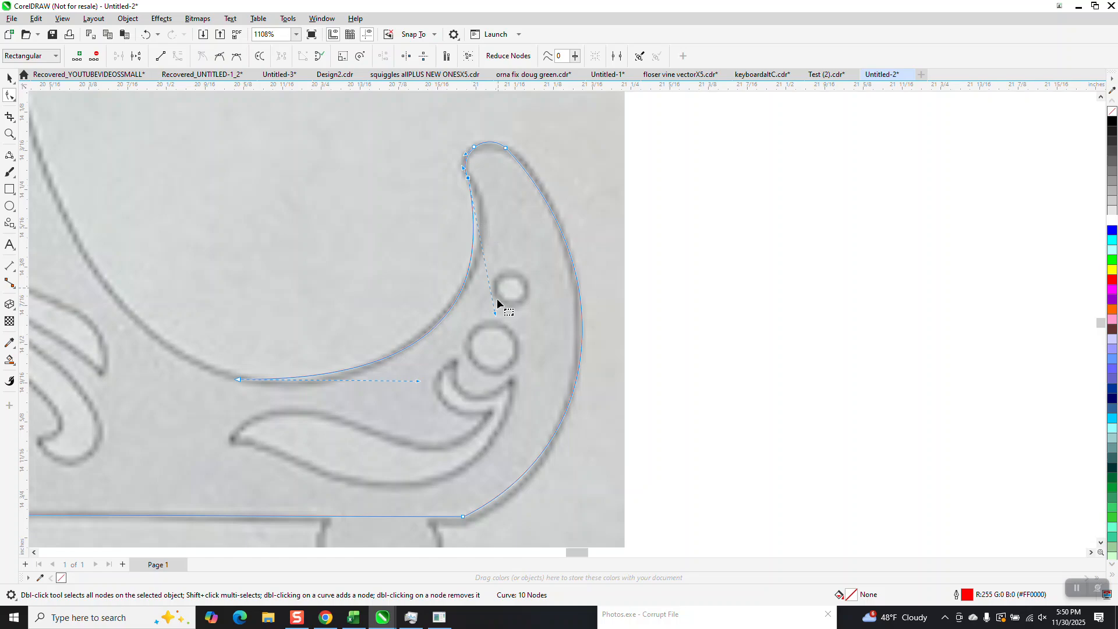
drag(495, 314, 509, 280)
drag(420, 383, 421, 406)
Step: Draw a 3-point curve along the inner arc rising from the crescent up toward the upright
scroll(364, 330, down, 2)
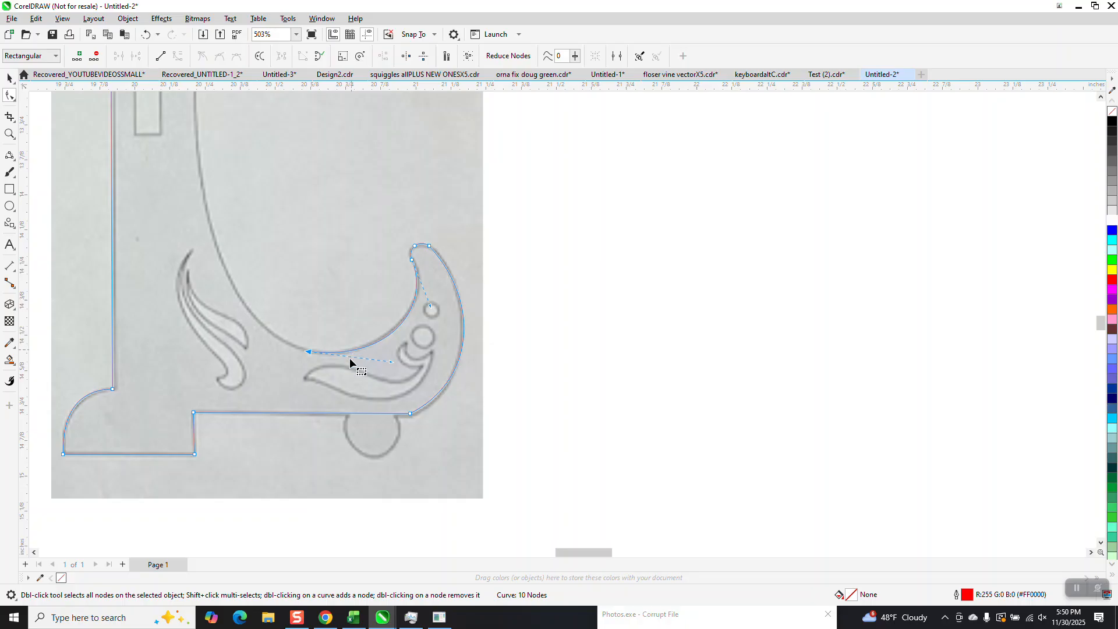
scroll(349, 365, down, 2)
click(9, 134)
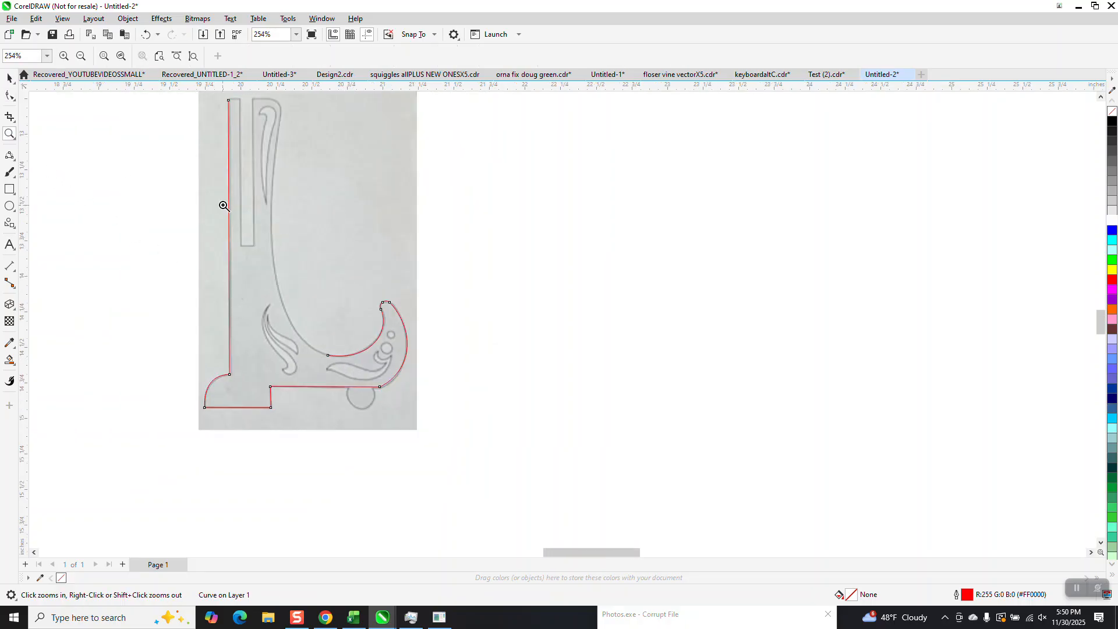
click(347, 332)
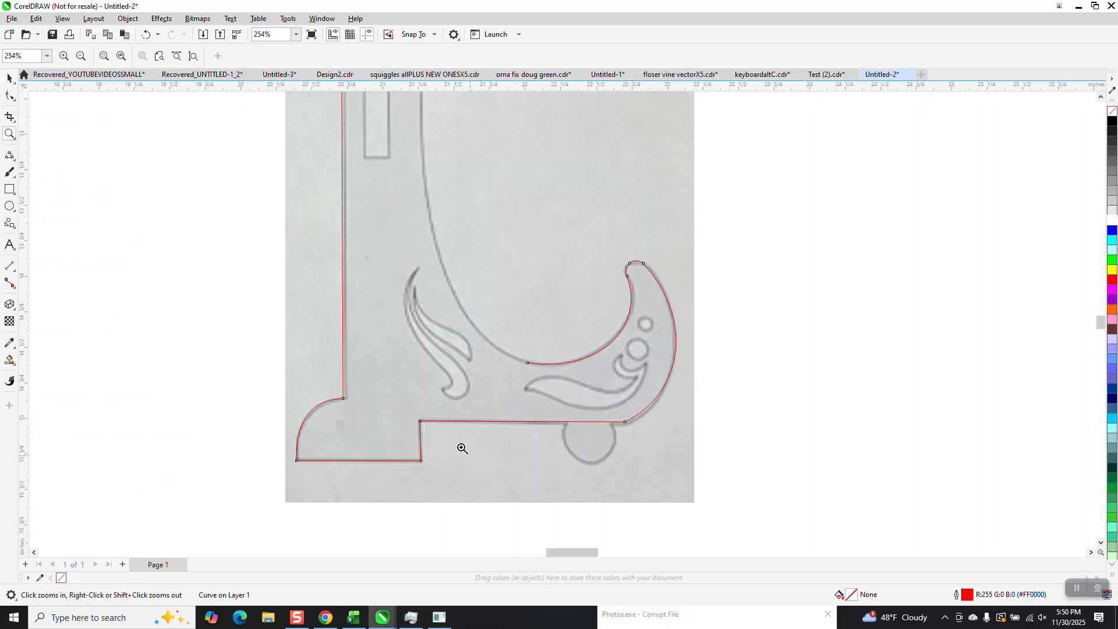
click(14, 161)
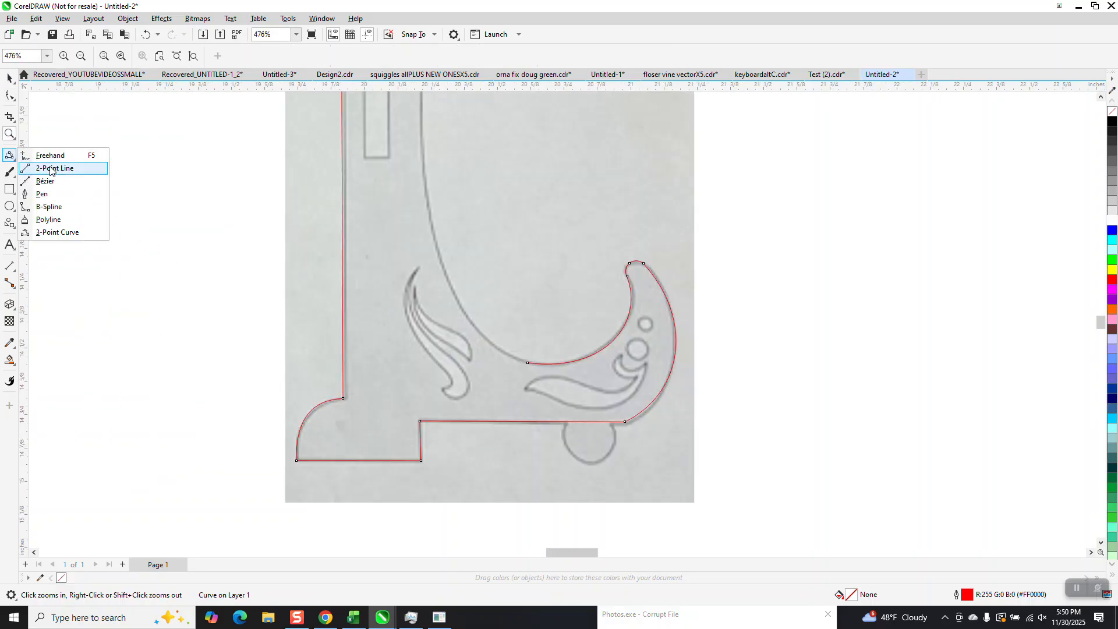
click(57, 232)
drag(528, 363, 421, 167)
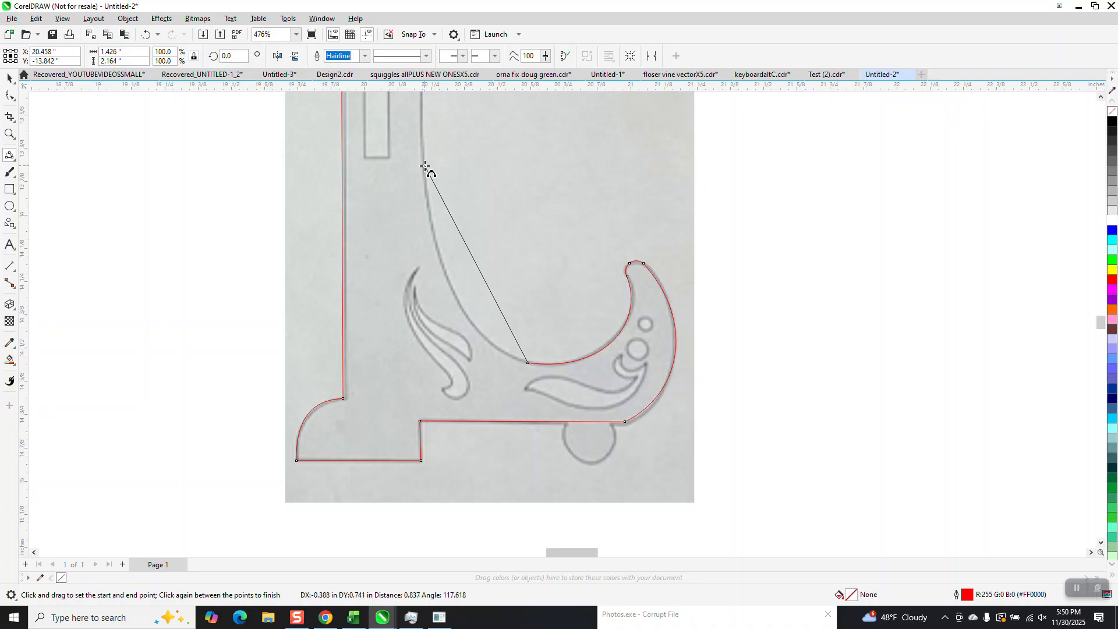
click(471, 320)
scroll(493, 360, down, 2)
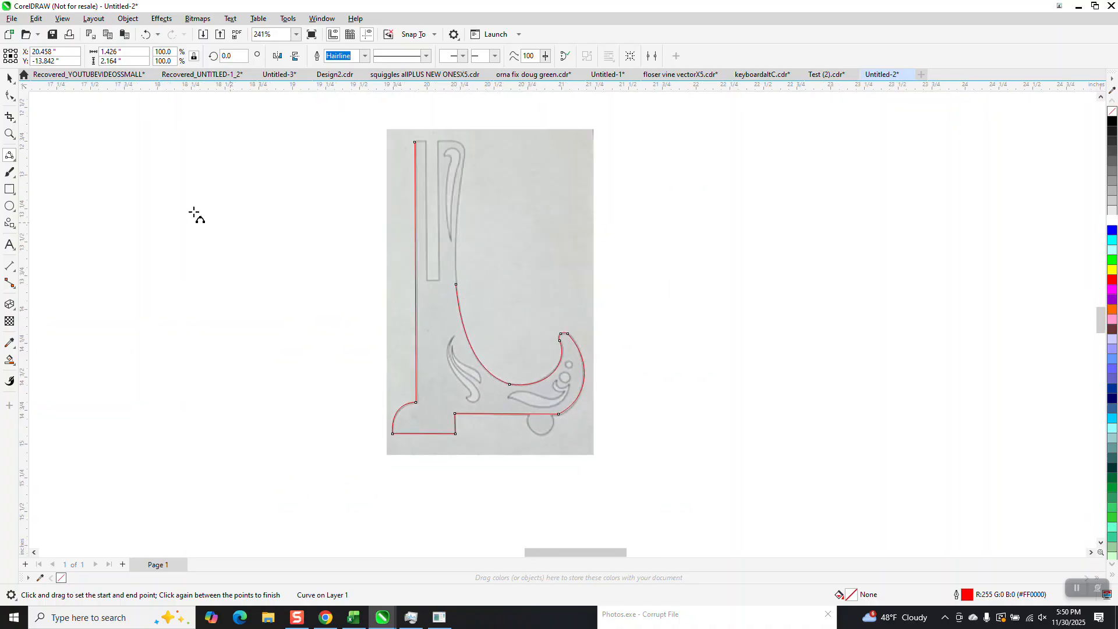
click(10, 134)
drag(399, 149, 533, 361)
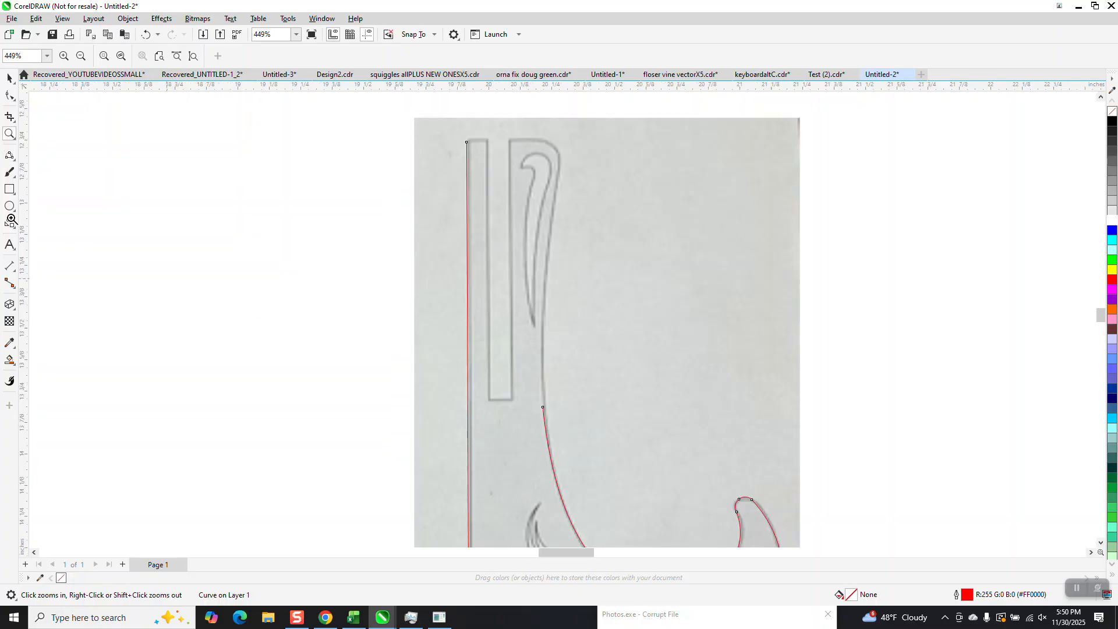
click(12, 157)
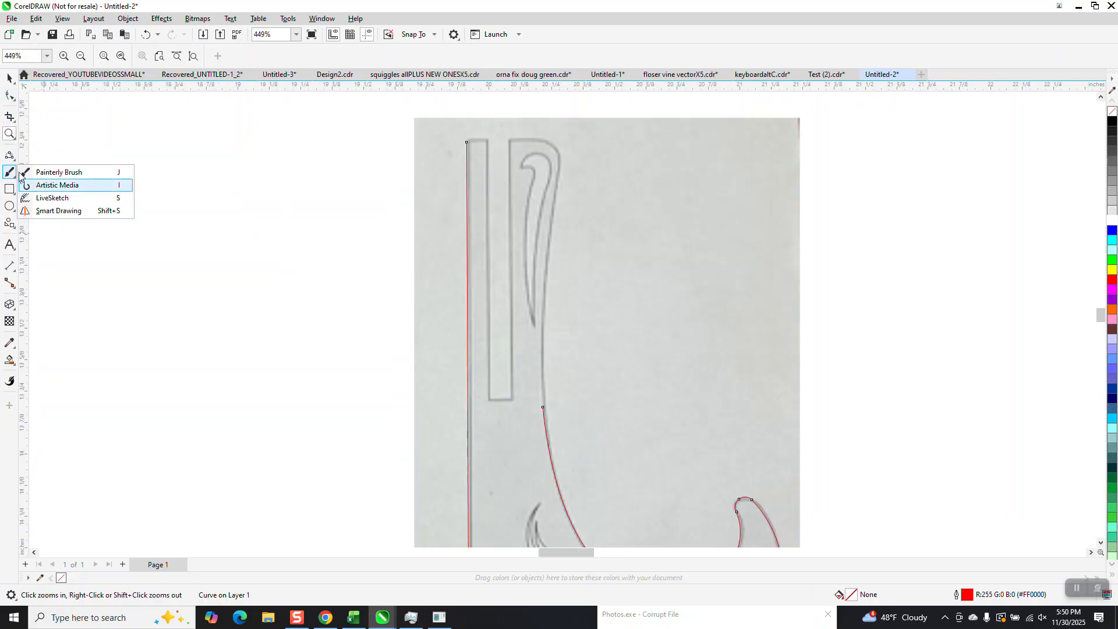
click(48, 220)
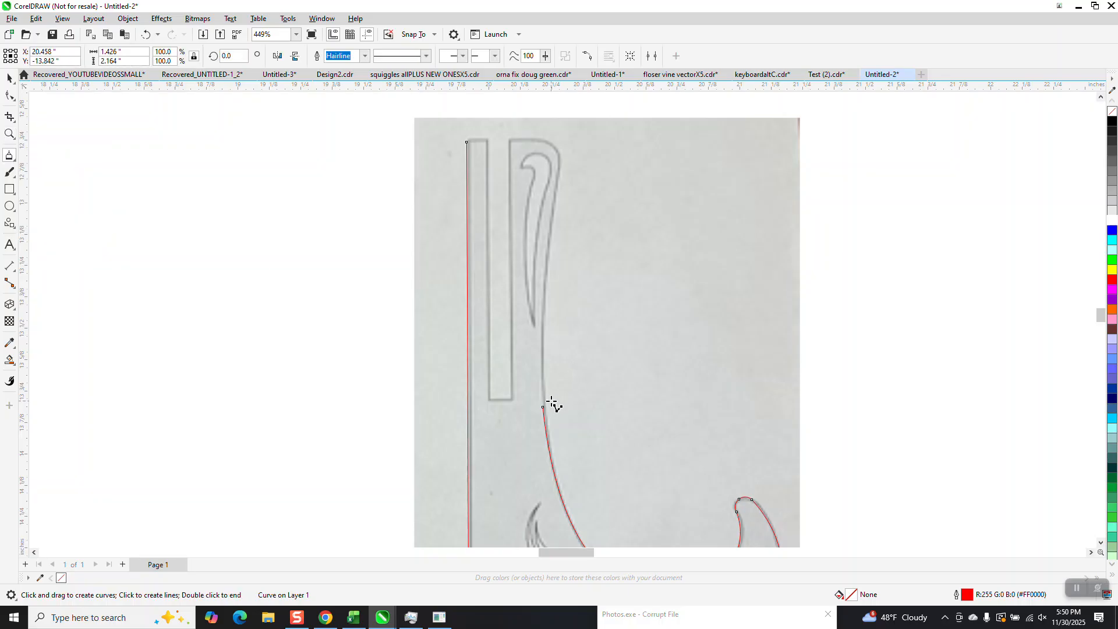
mouse_move(541, 408)
mouse_down()
mouse_move(539, 212)
mouse_move(558, 170)
mouse_up()
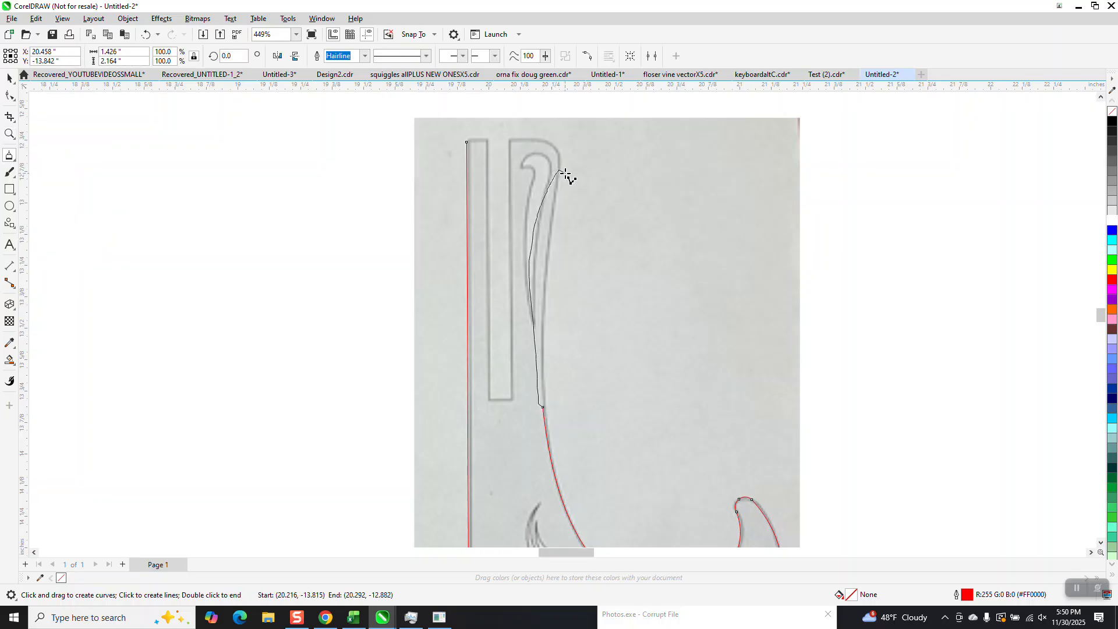
click(61, 219)
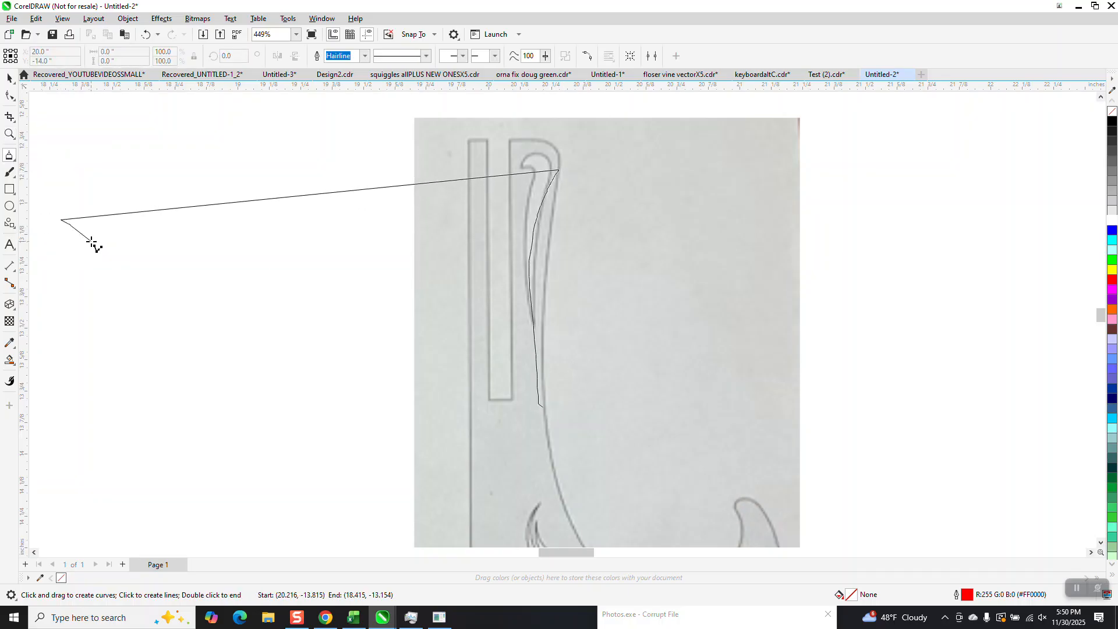
key(Escape)
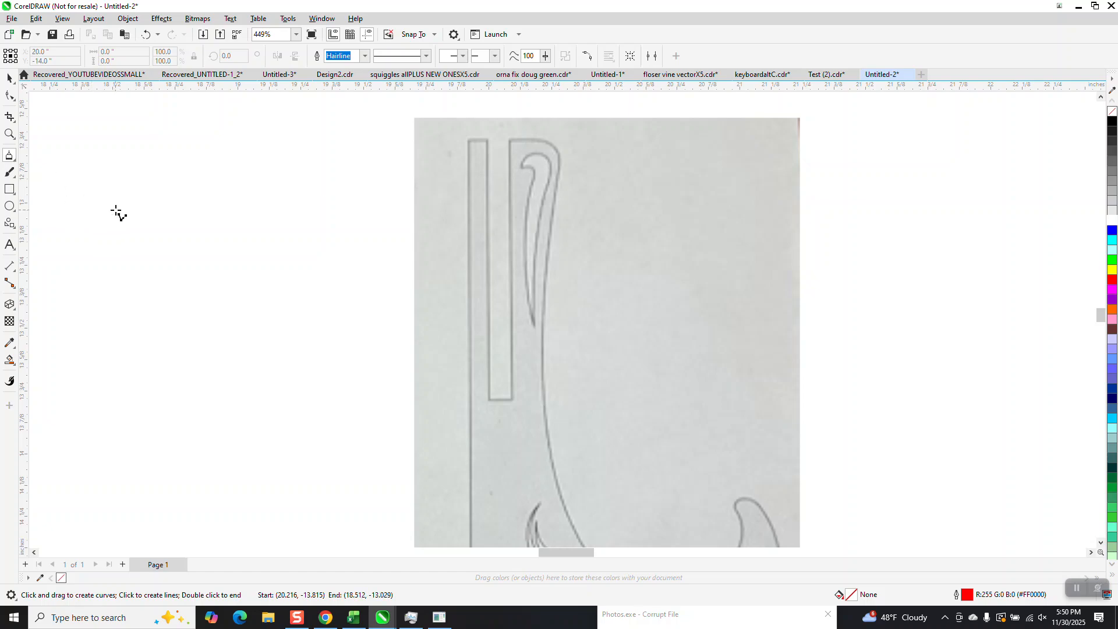
Step: Undo the stray polyline and draw a 3-point curve up the upright's right edge to its top
click(15, 160)
click(50, 233)
scroll(522, 376, down, 2)
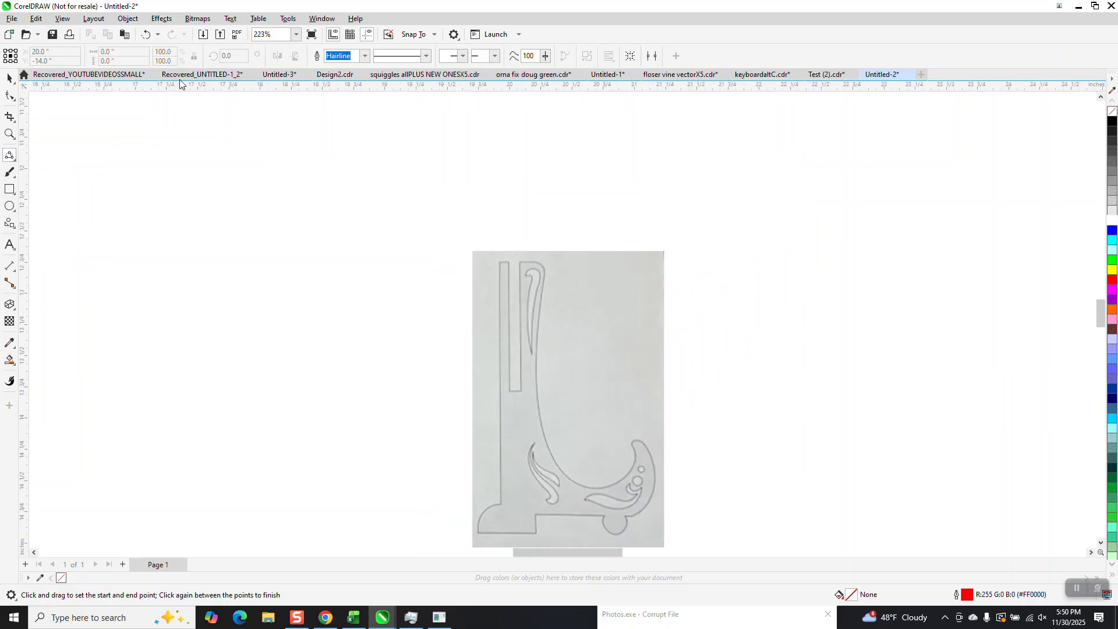
click(146, 34)
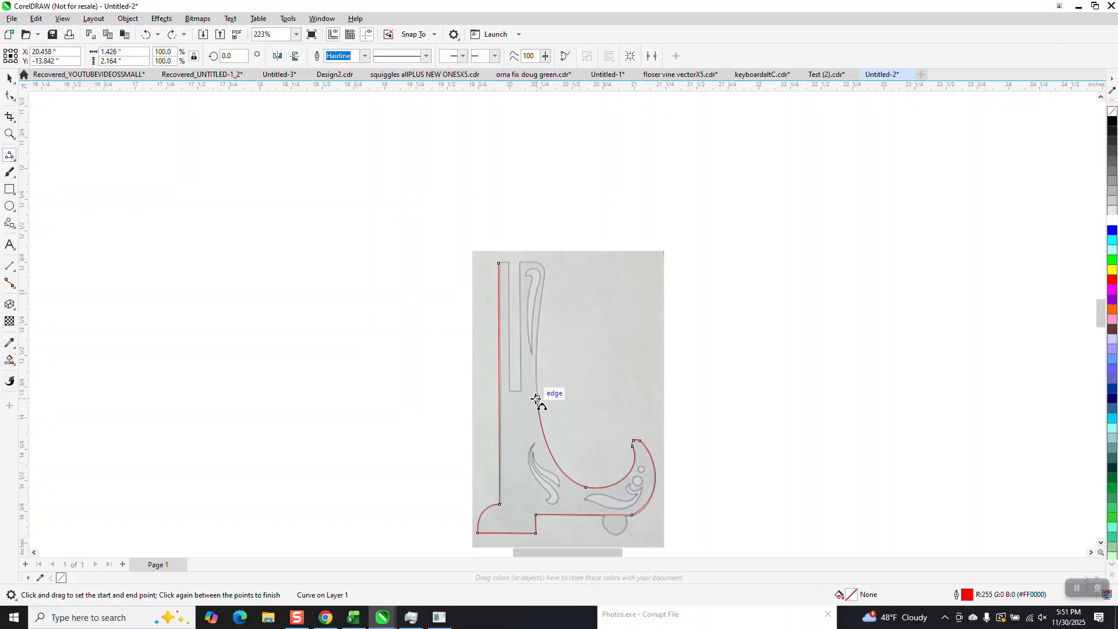
drag(536, 395, 544, 269)
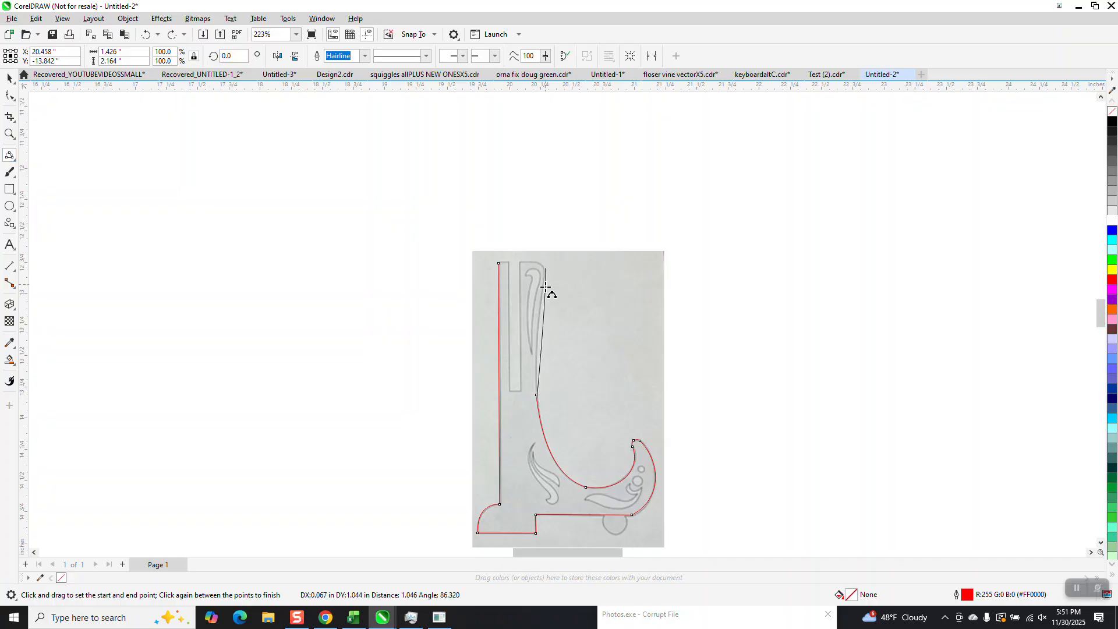
click(538, 329)
Step: Draw curves around the upright's rounded top corner and across its top edge to the left side
click(8, 136)
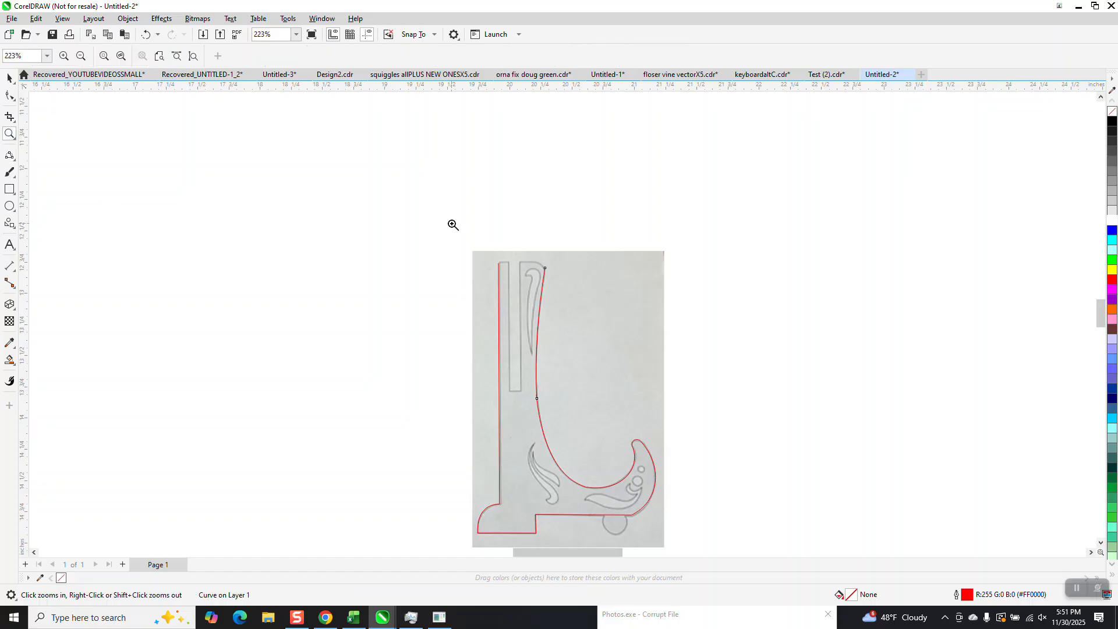
drag(452, 225, 678, 369)
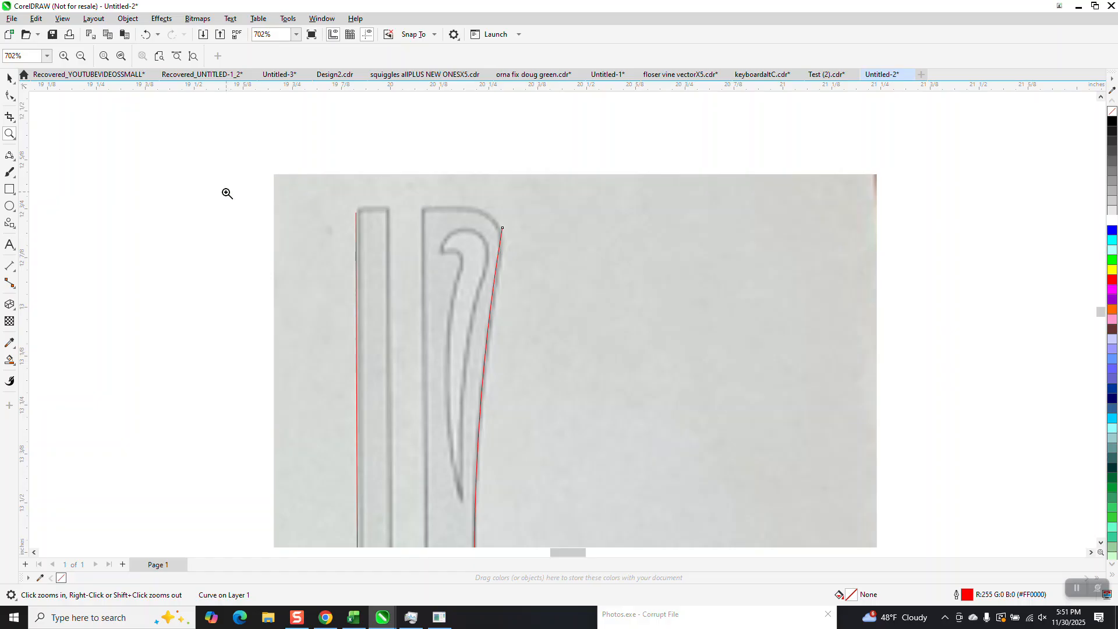
click(9, 155)
drag(502, 229, 423, 208)
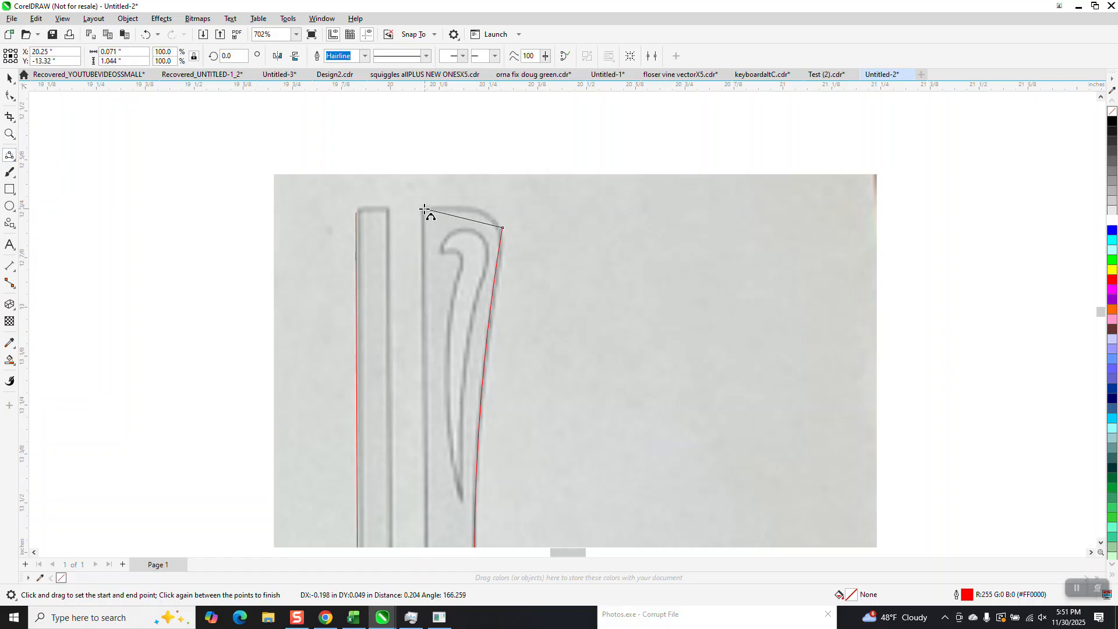
click(487, 214)
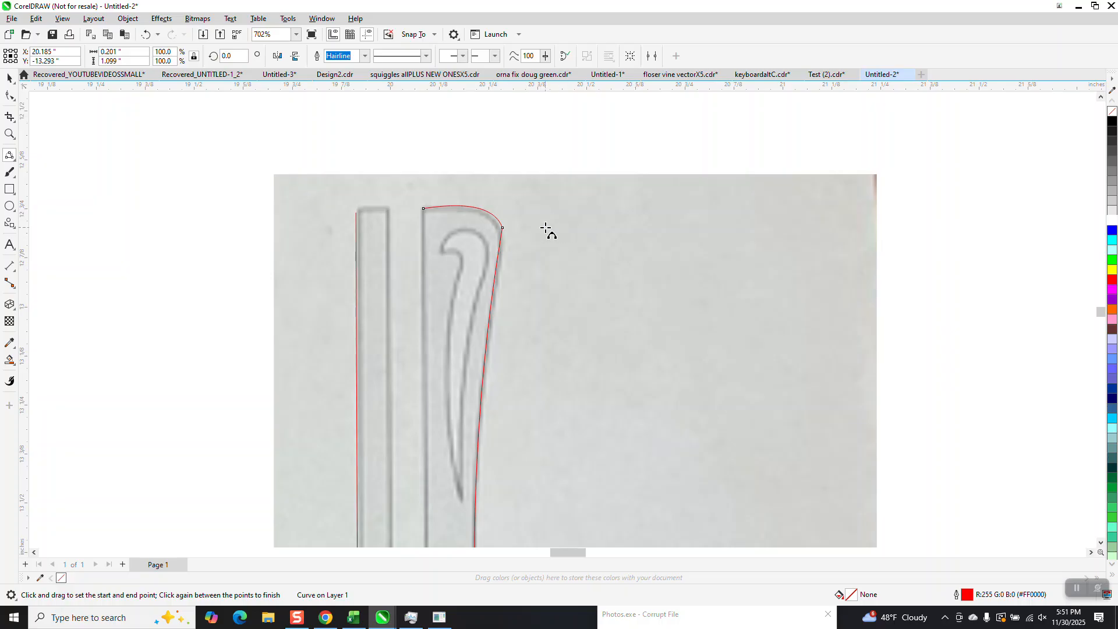
drag(424, 209, 355, 207)
click(9, 96)
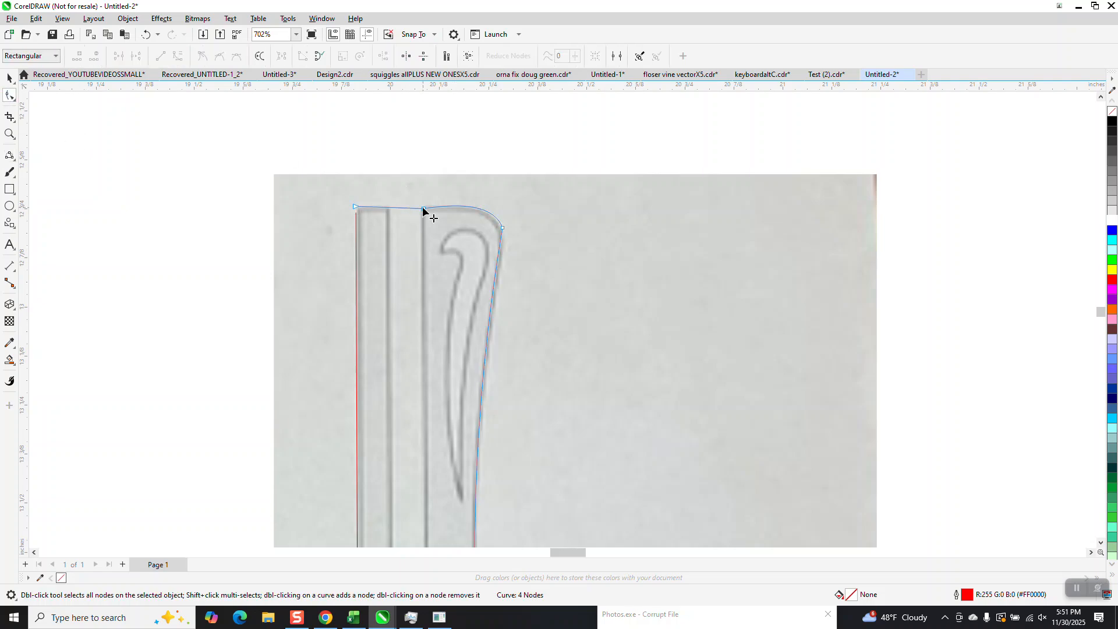
Step: Join the top edge's left end node onto the top of the left vertical line to close the outline
click(9, 133)
drag(306, 176, 367, 270)
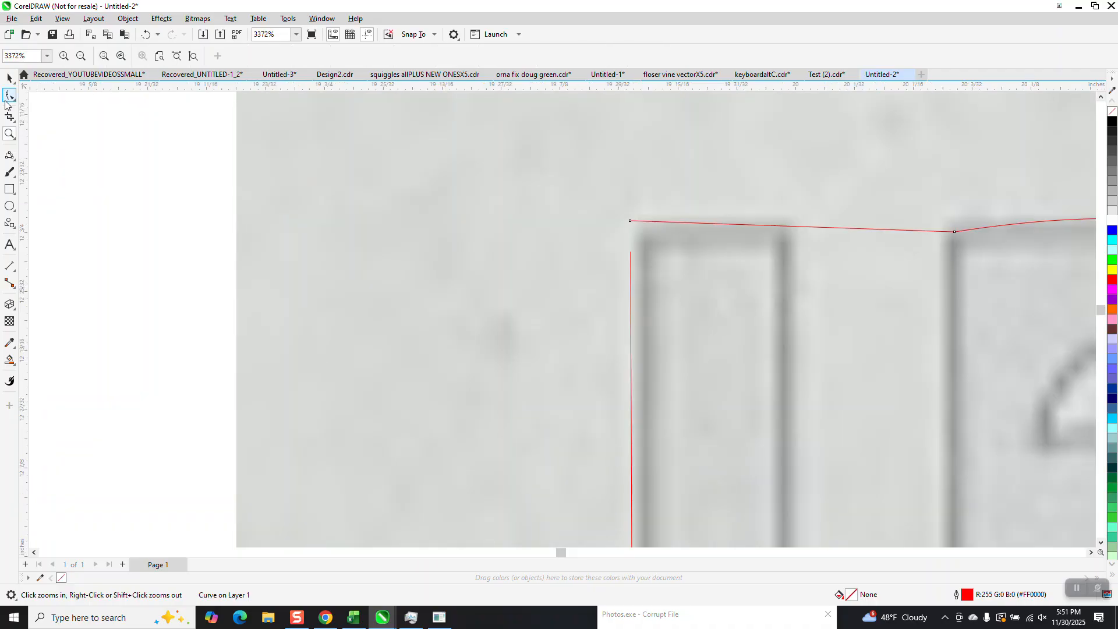
key(F10)
drag(630, 252, 632, 226)
Step: Delete the extra node in the middle of the upright's top edge
scroll(516, 264, down, 2)
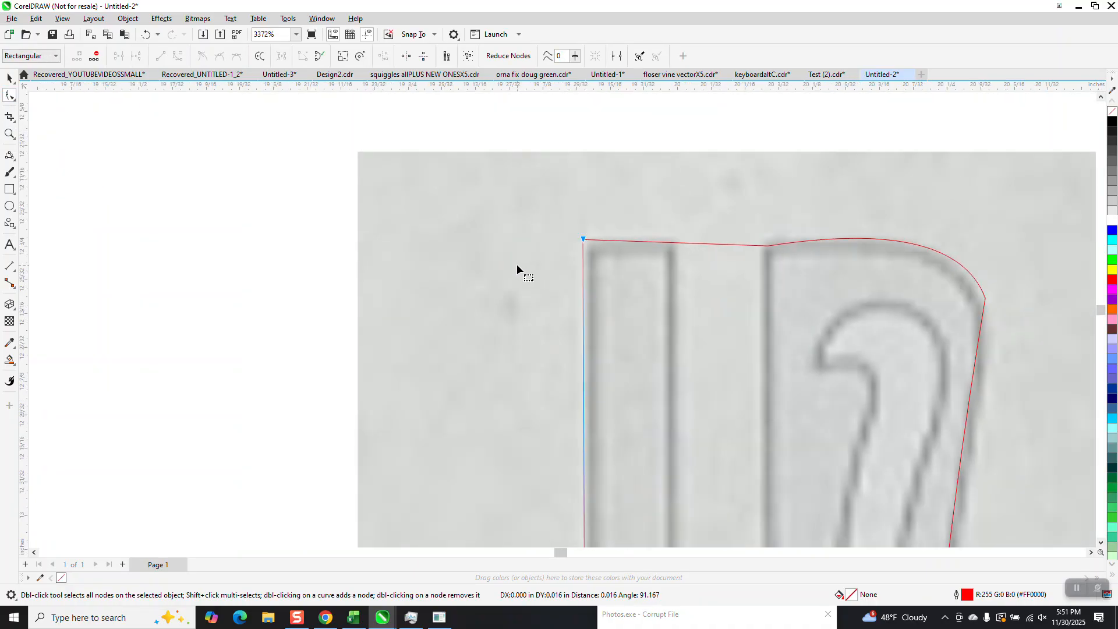
scroll(714, 261, down, 2)
drag(685, 290, 685, 291)
click(662, 255)
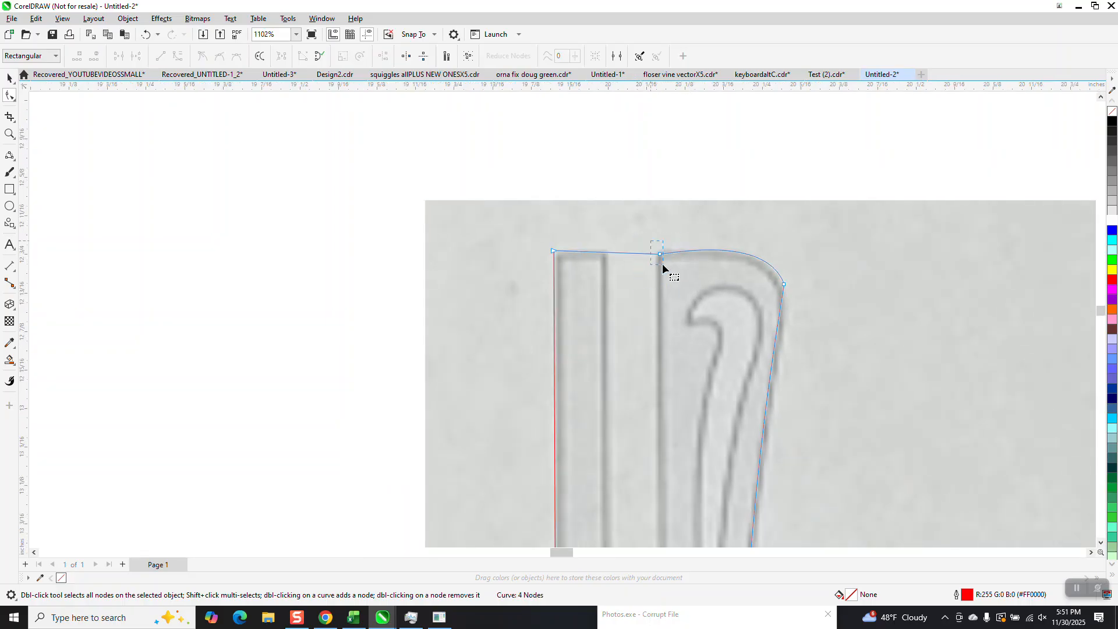
key(Delete)
Step: Move the photo template to the right, away from the traced outline
scroll(682, 277, down, 1)
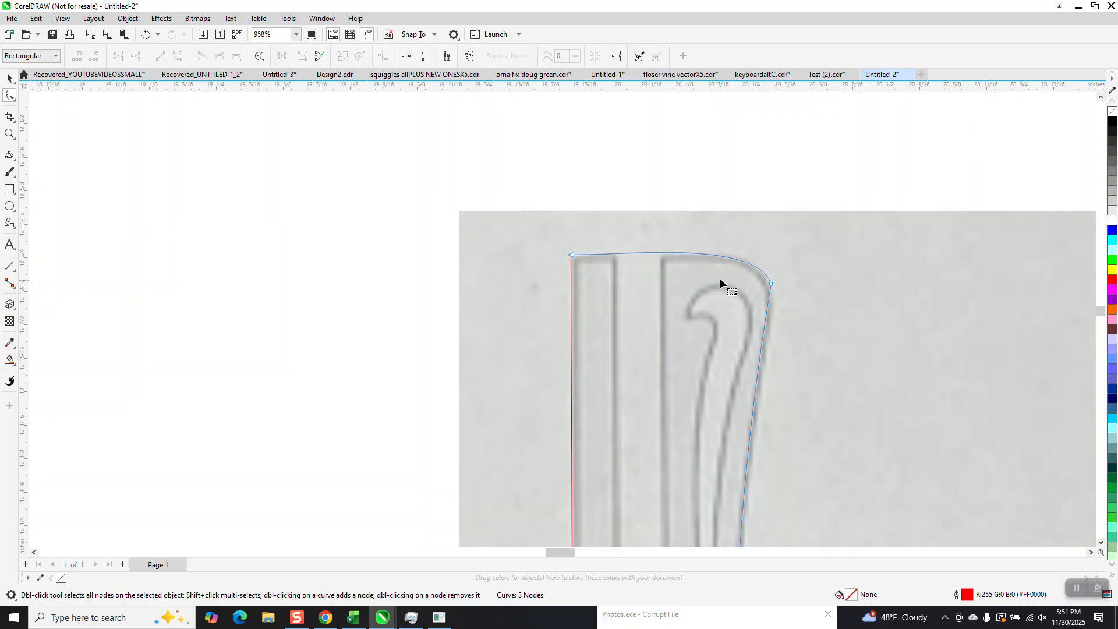
scroll(681, 262, down, 4)
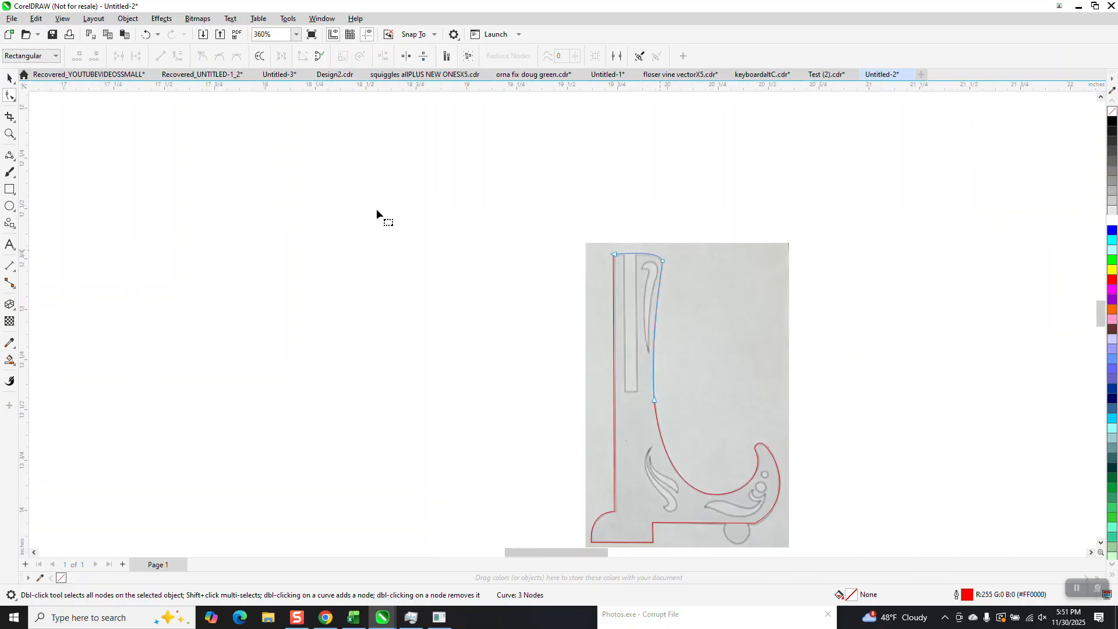
click(10, 77)
drag(763, 291, 987, 291)
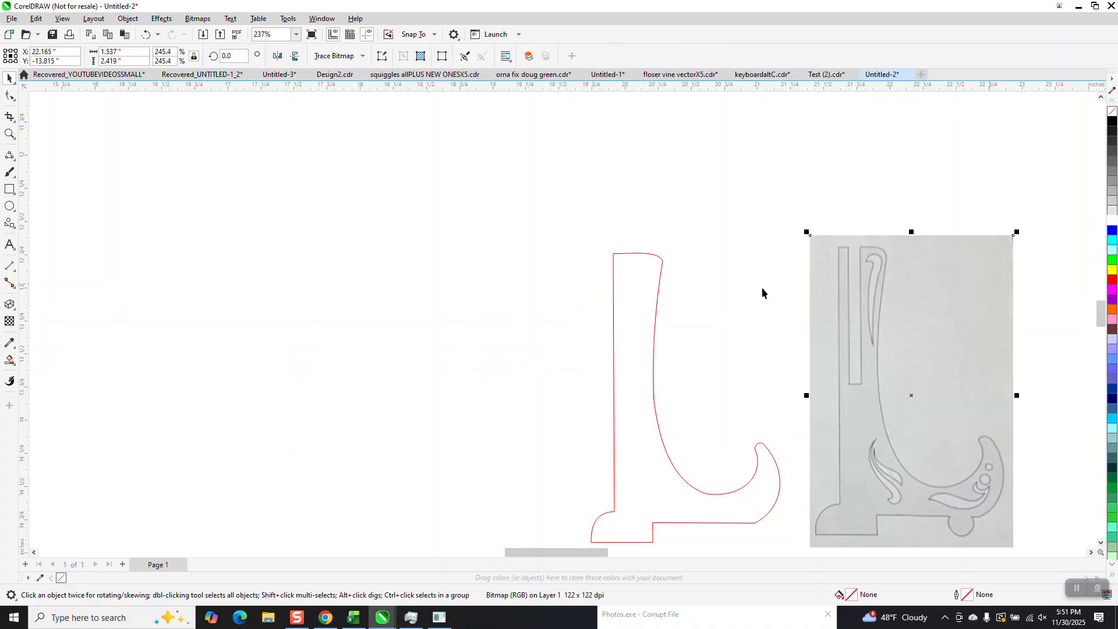
Step: Zoom into the stand's base and try smoothing the outline's bottom edge with the Smooth tool
scroll(644, 262, down, 1)
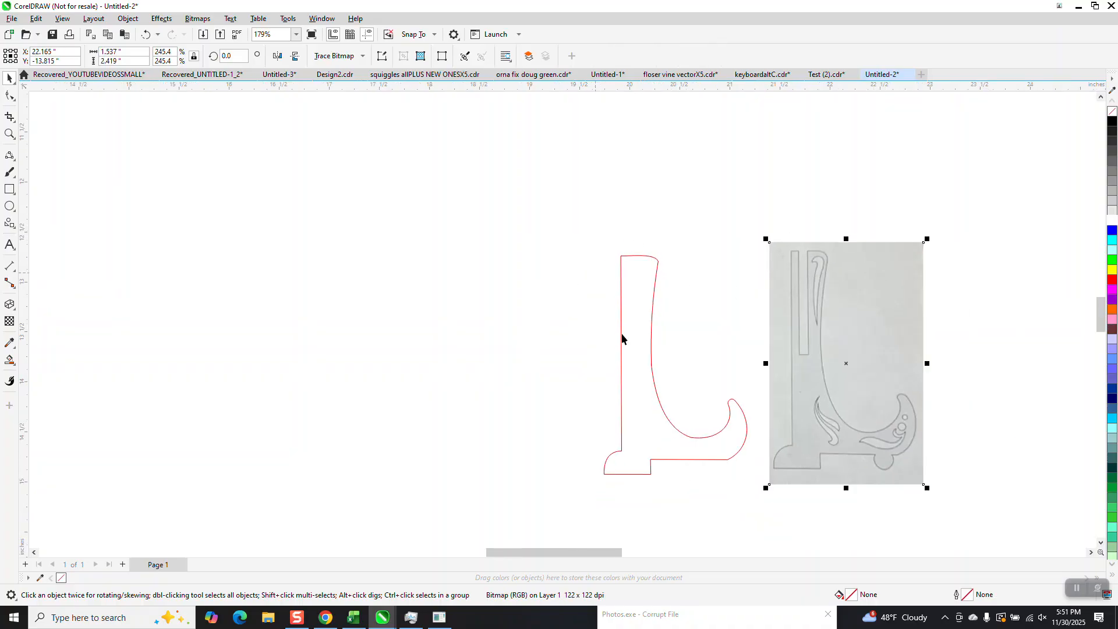
click(10, 133)
drag(556, 340, 818, 521)
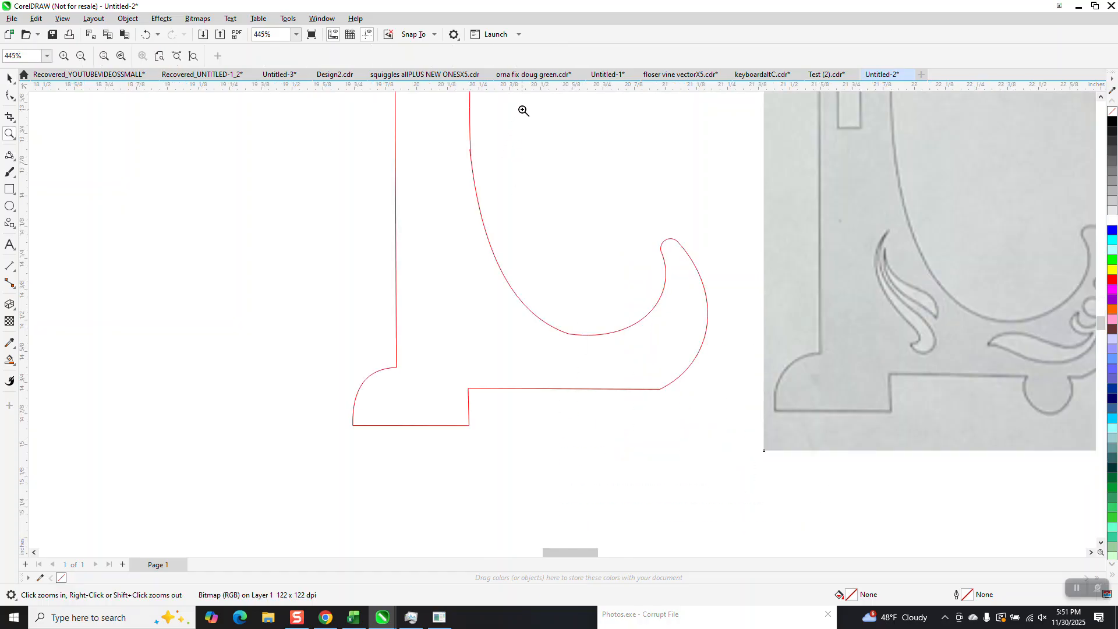
click(14, 99)
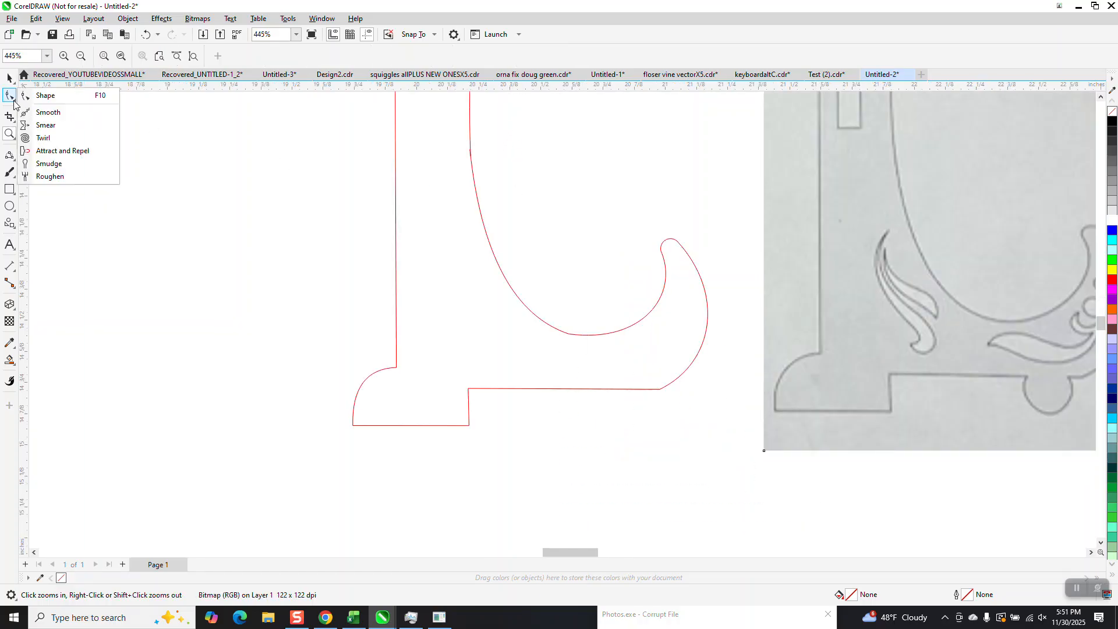
click(42, 111)
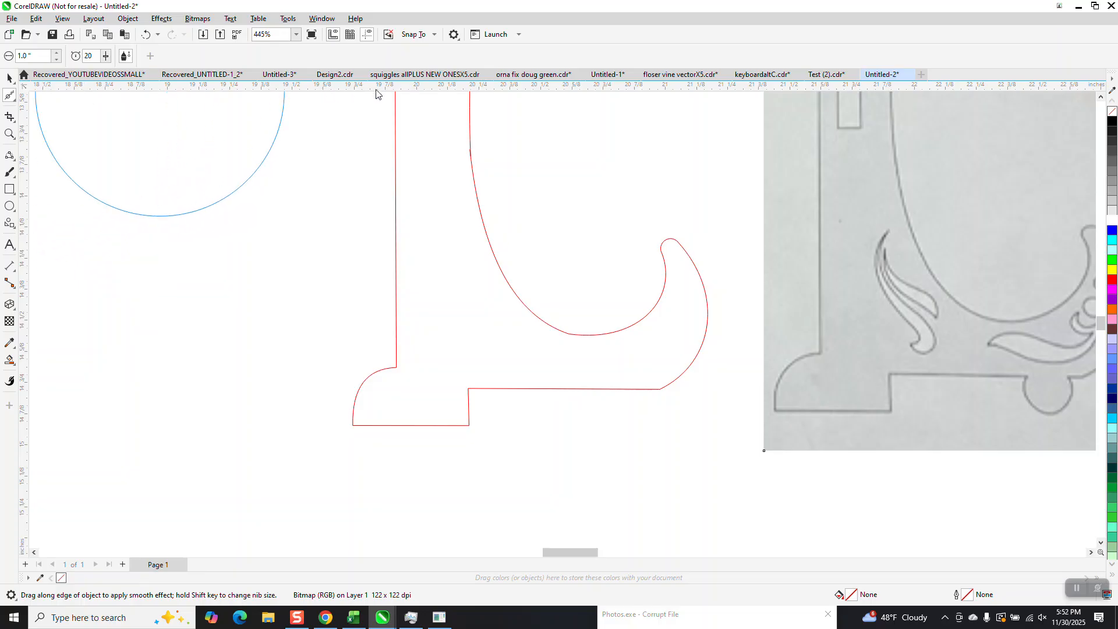
drag(434, 420, 438, 425)
Step: Draw a circle about 0.325 in across and move it onto the base's bottom edge below the front curl
click(9, 206)
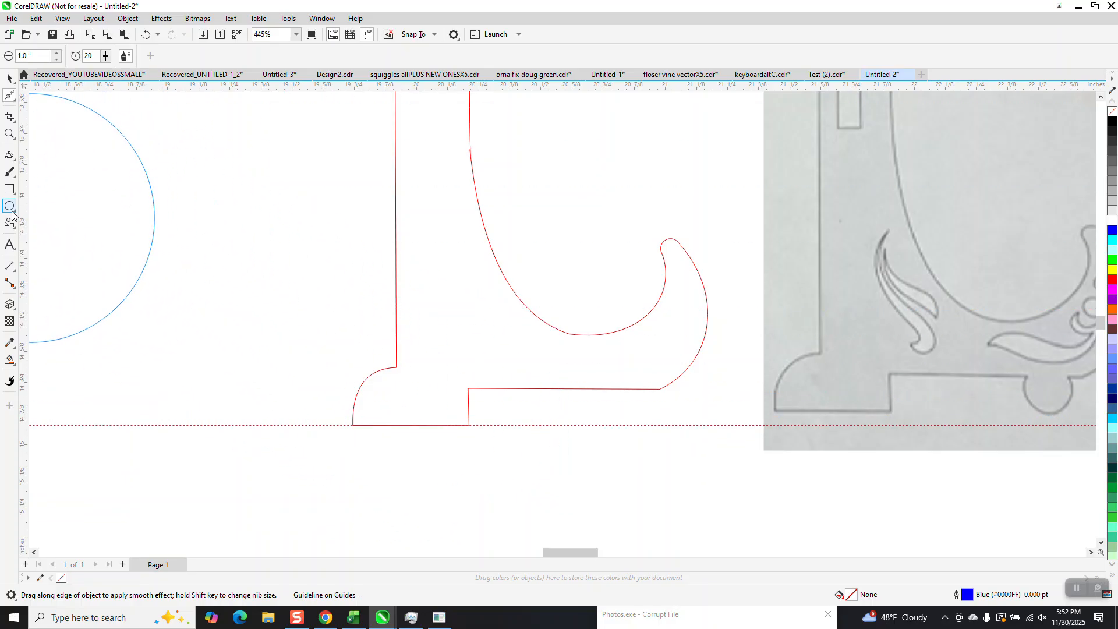
drag(314, 220, 278, 305)
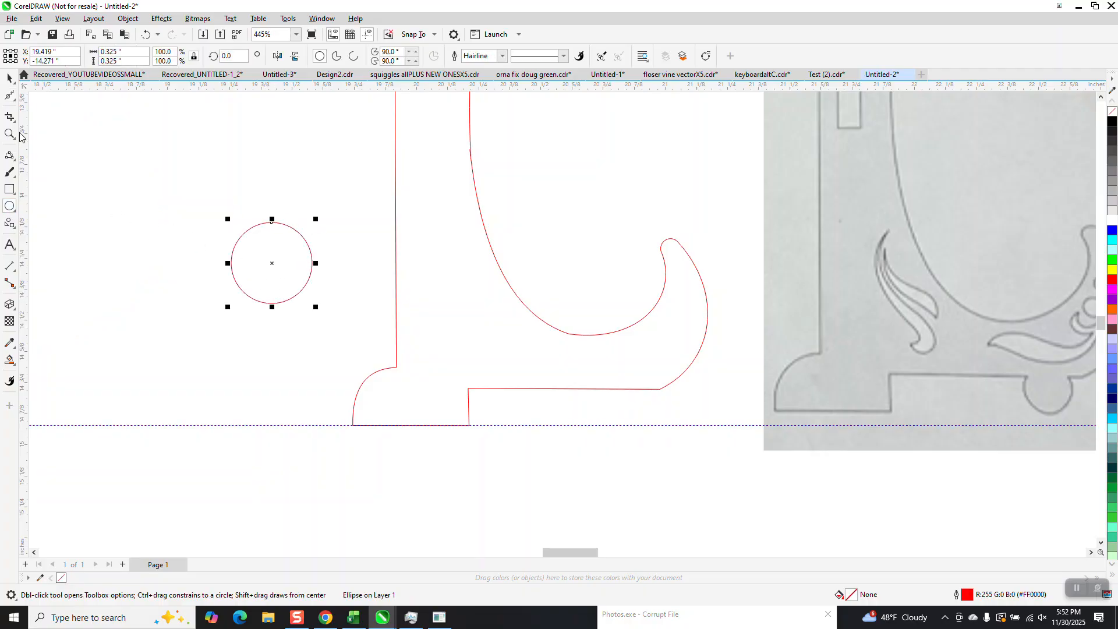
click(5, 78)
drag(276, 266, 643, 388)
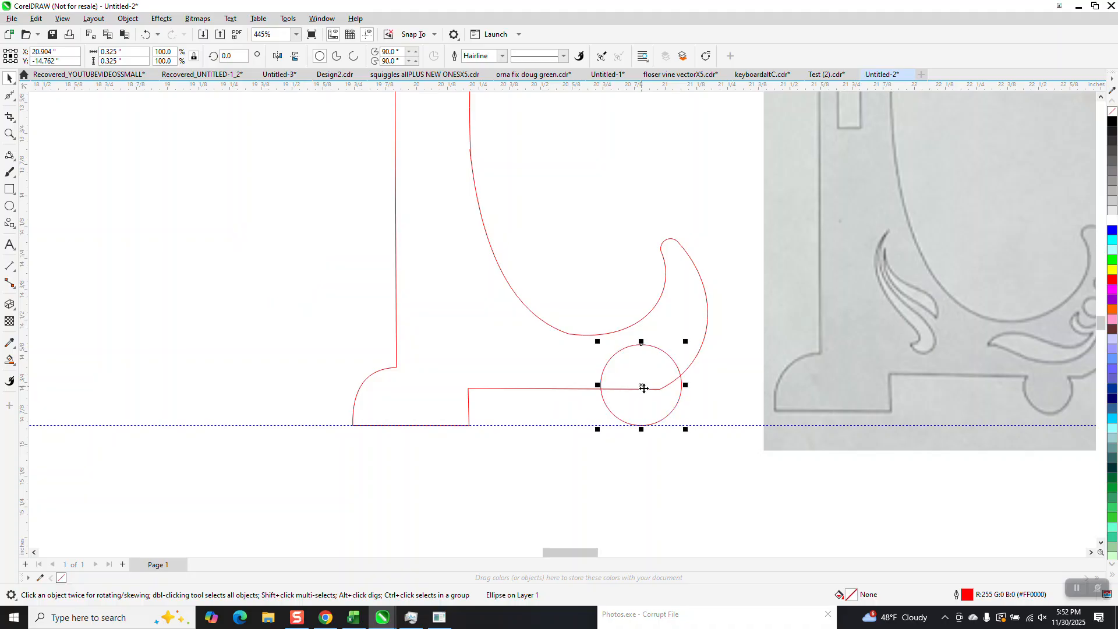
Step: Trim away the circle's top half and the enclosed bottom-edge segment with Virtual Segment Delete
click(14, 121)
click(44, 143)
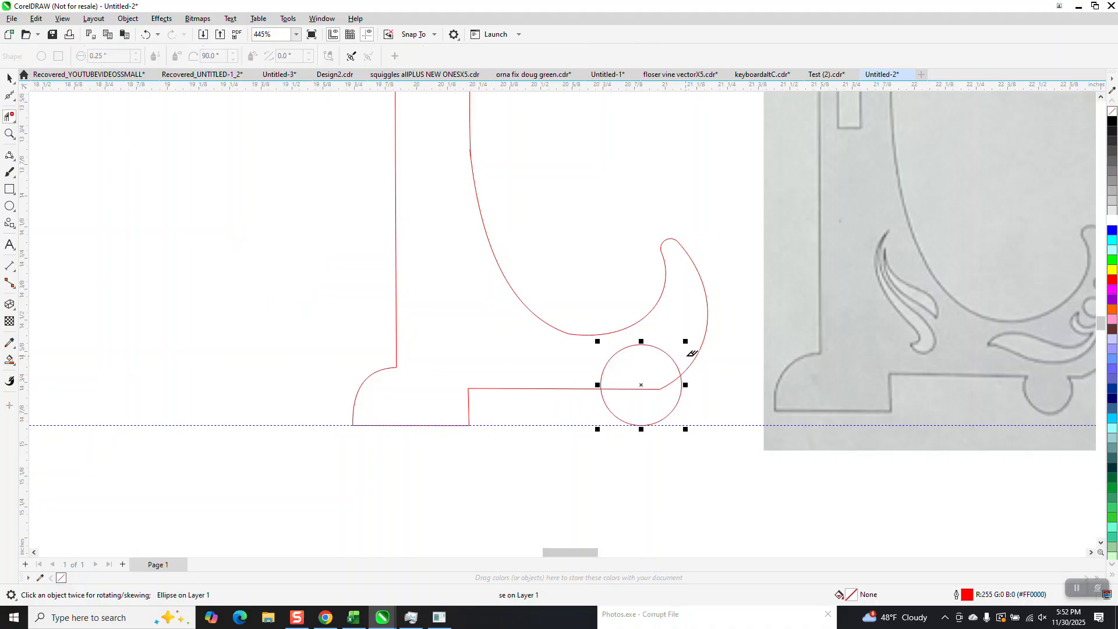
drag(662, 340, 641, 401)
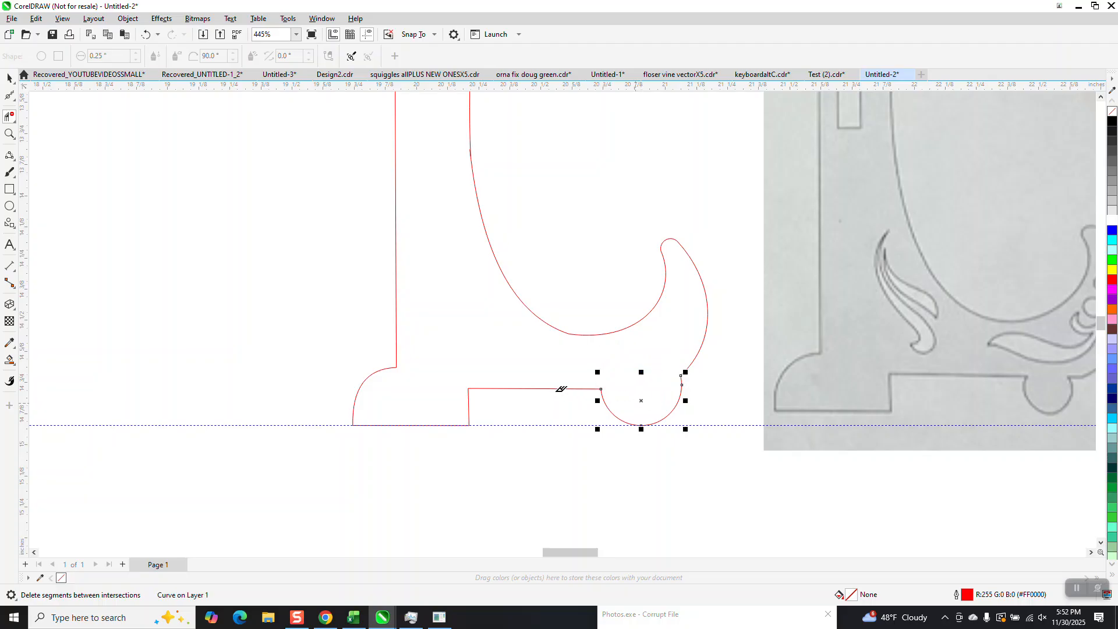
Step: Smart Fill the inside of the outline to create a single closed filled shape
scroll(549, 393, down, 1)
scroll(477, 395, down, 2)
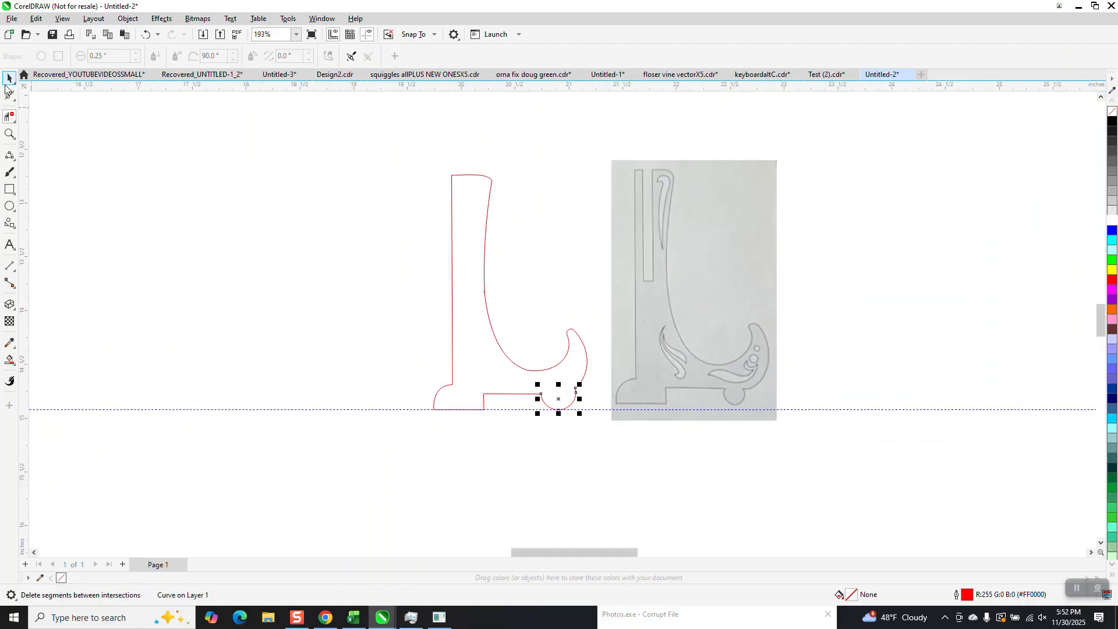
click(9, 360)
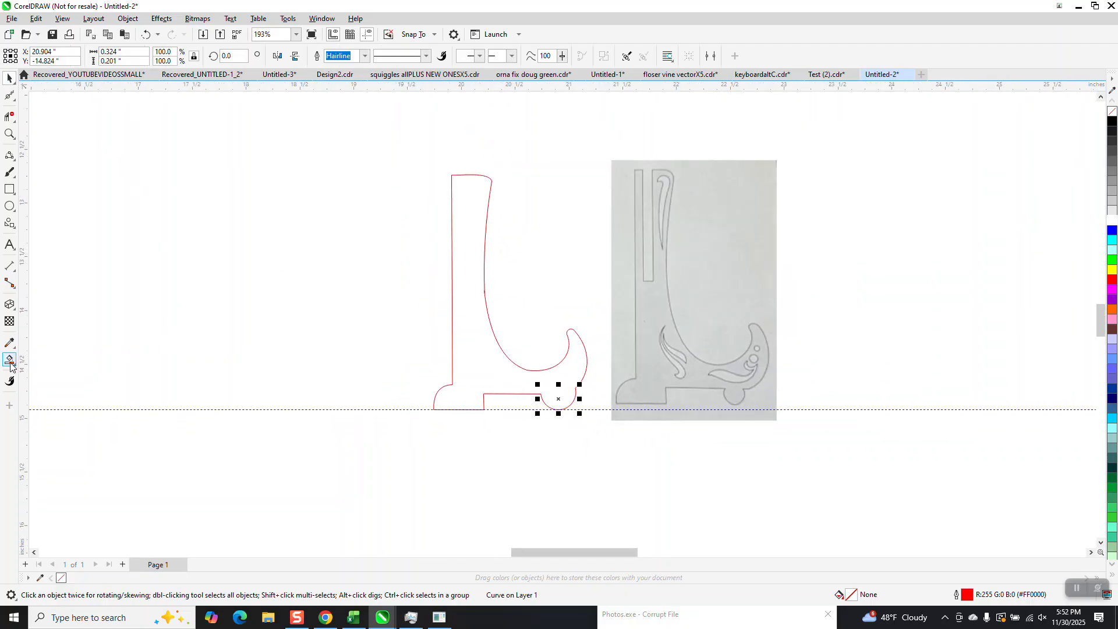
click(485, 332)
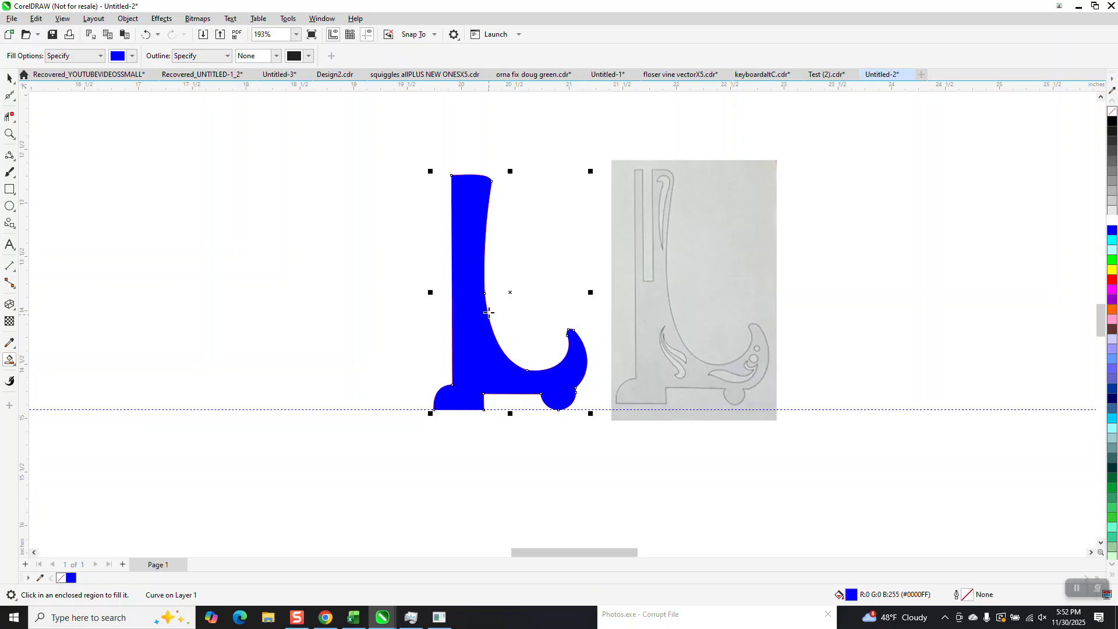
Step: Move the filled shape to the left and delete the original traced outline pieces
click(9, 77)
drag(476, 265, 297, 257)
click(471, 228)
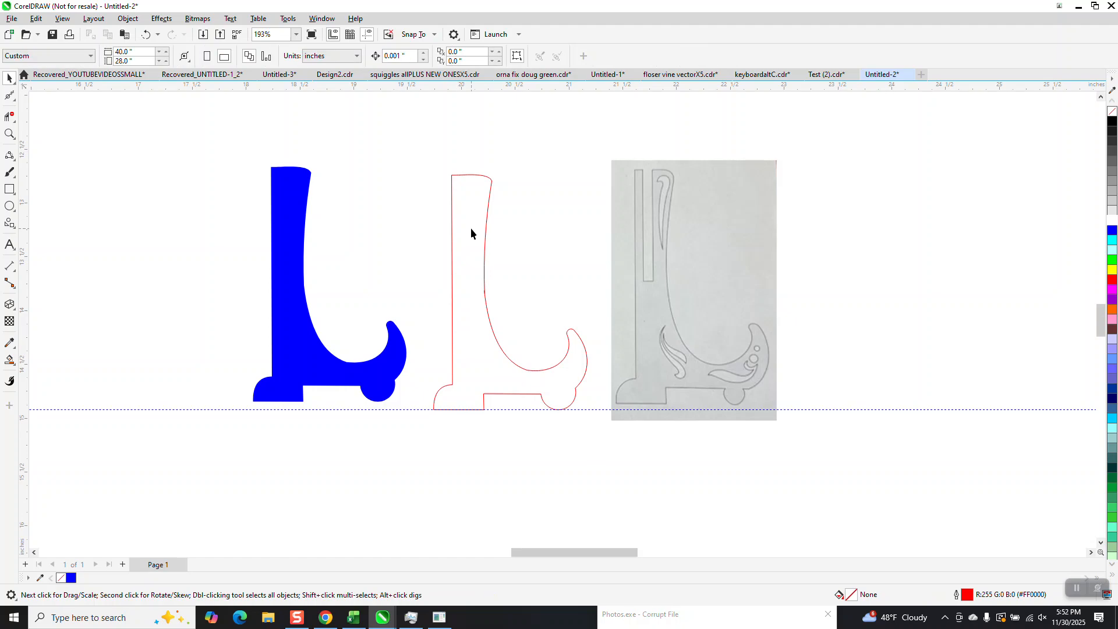
drag(418, 159, 629, 447)
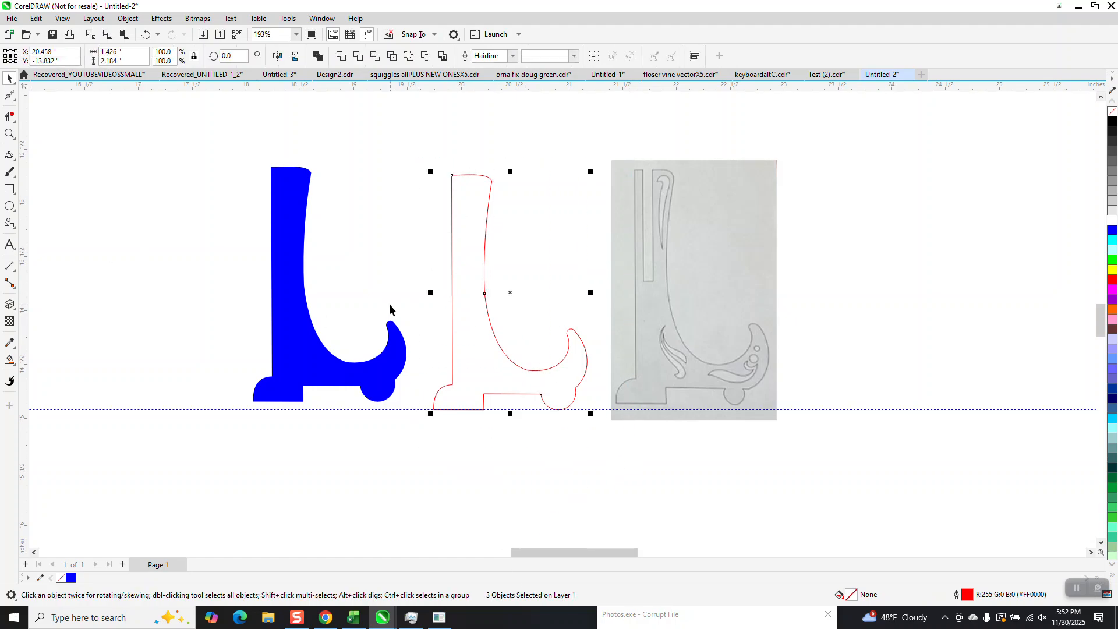
key(Delete)
Step: Give the new shape no fill and a black outline
click(294, 304)
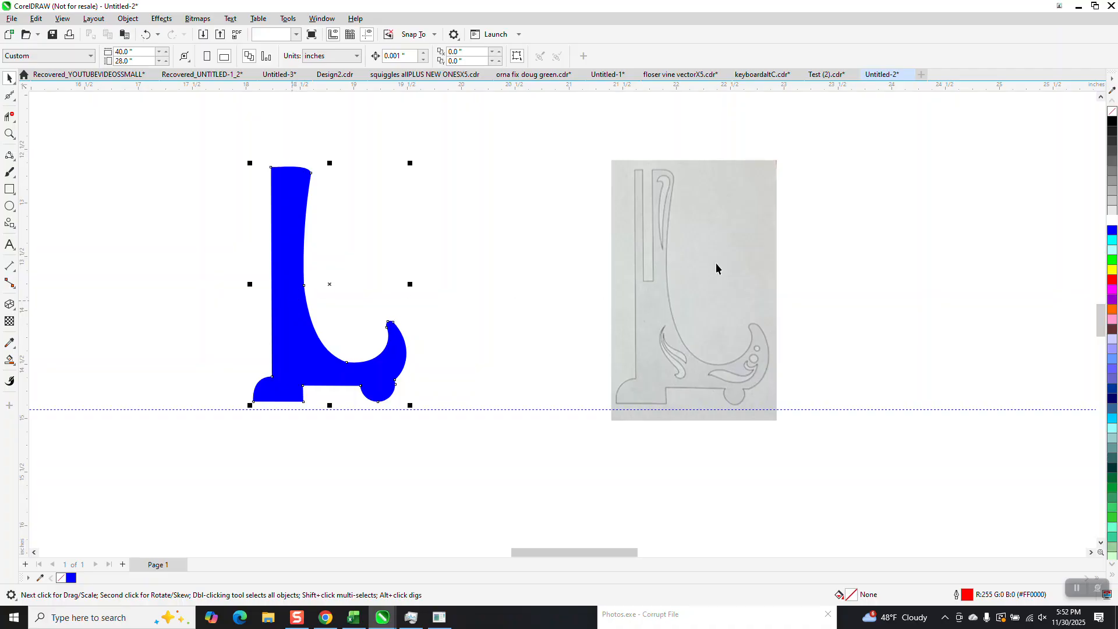
click(1112, 112)
right_click(1112, 123)
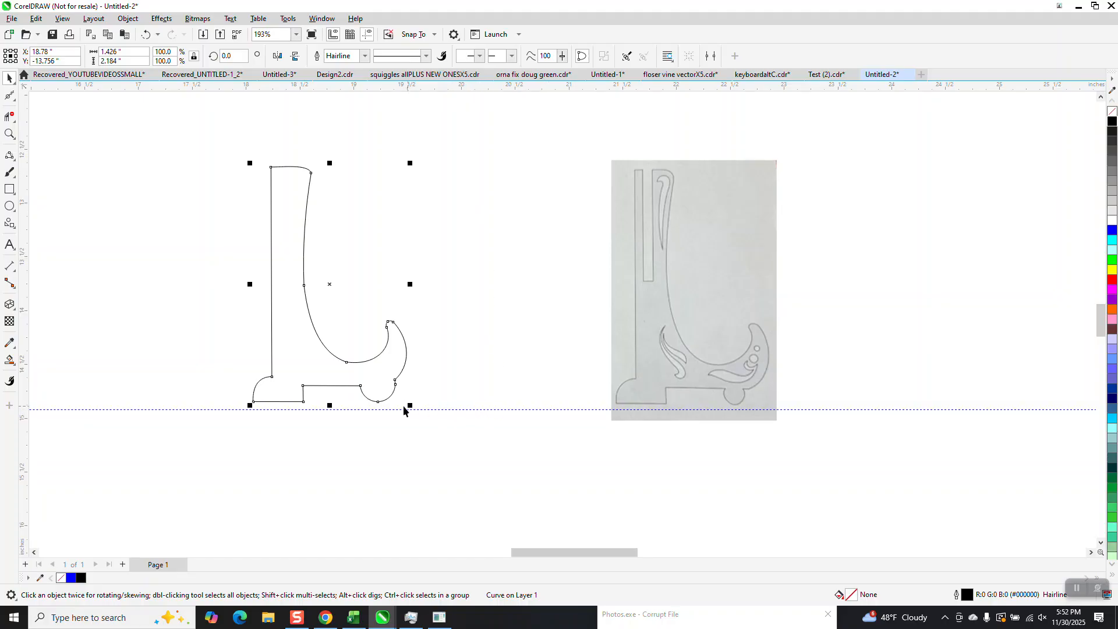
Step: Position horizontal guidelines along the shape's top and bottom edges
drag(393, 410, 380, 401)
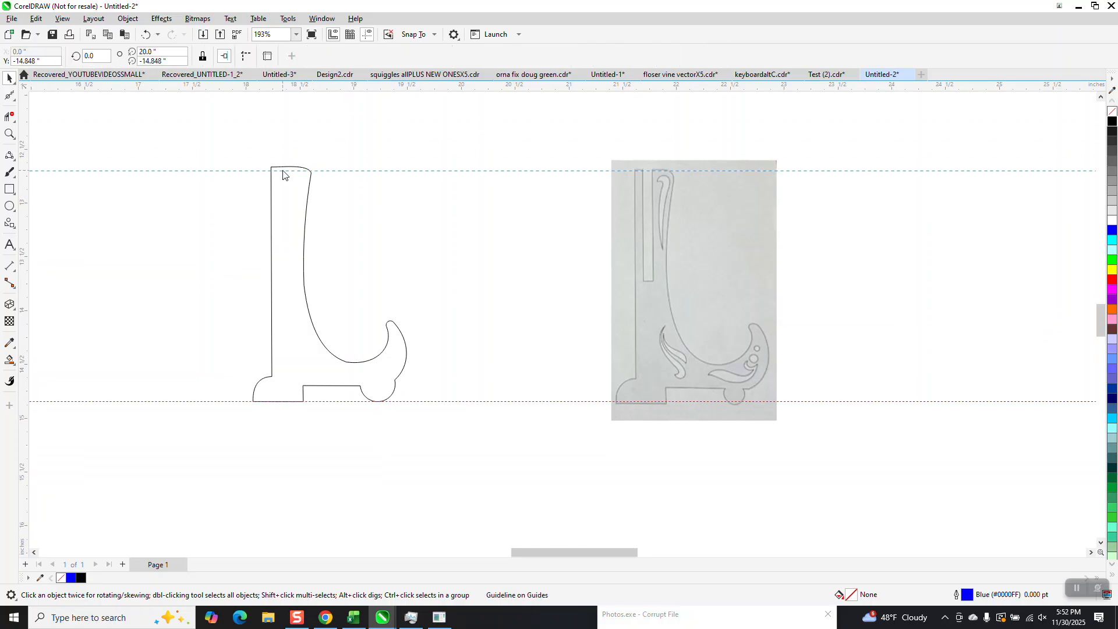
drag(283, 171, 382, 169)
drag(307, 165, 291, 167)
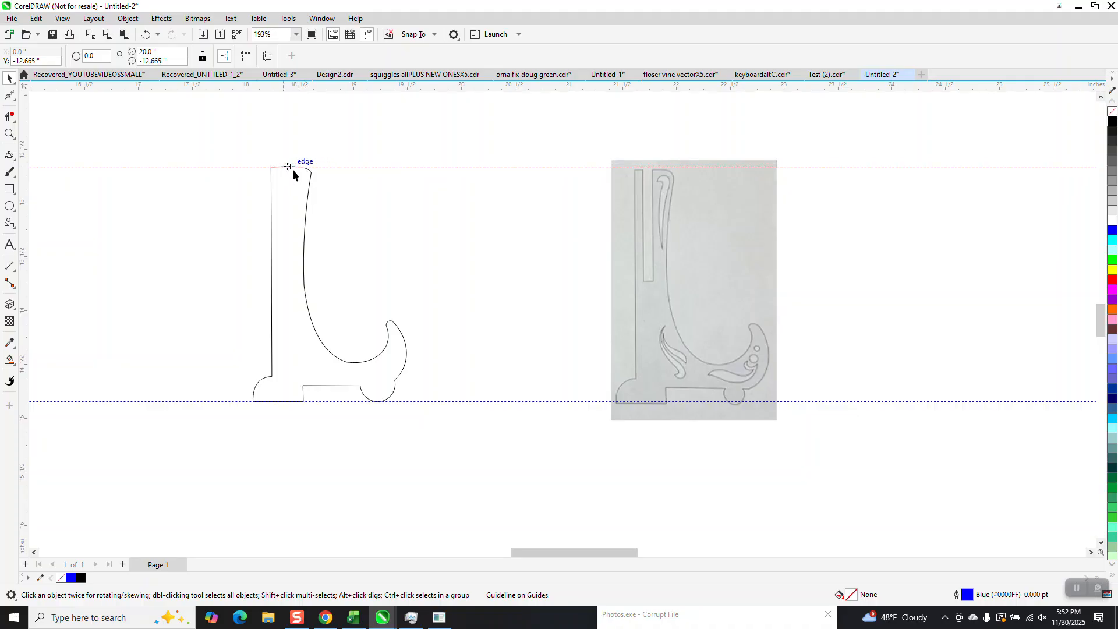
Step: Add a parallel dimension measuring the stand's height along its left side
click(12, 268)
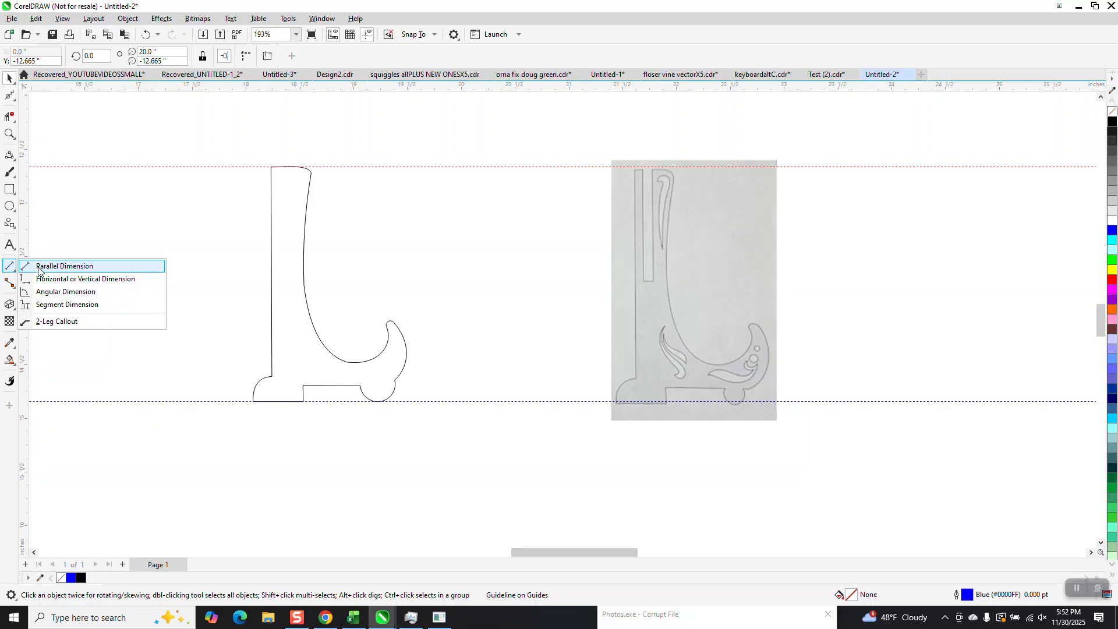
click(39, 267)
drag(263, 168, 259, 399)
click(254, 391)
drag(186, 244, 292, 329)
scroll(288, 318, down, 4)
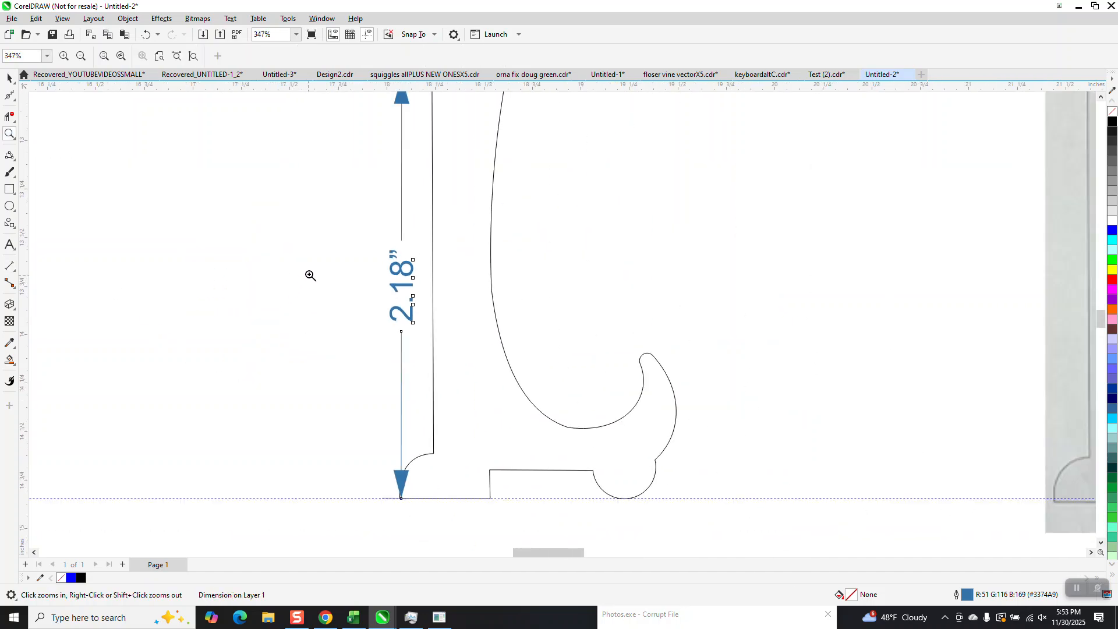
scroll(310, 276, down, 2)
Step: Set the nudge distance to 1.09 in, nudge a guideline down to the shape's mid-height, and delete the height dimension
click(9, 77)
click(345, 115)
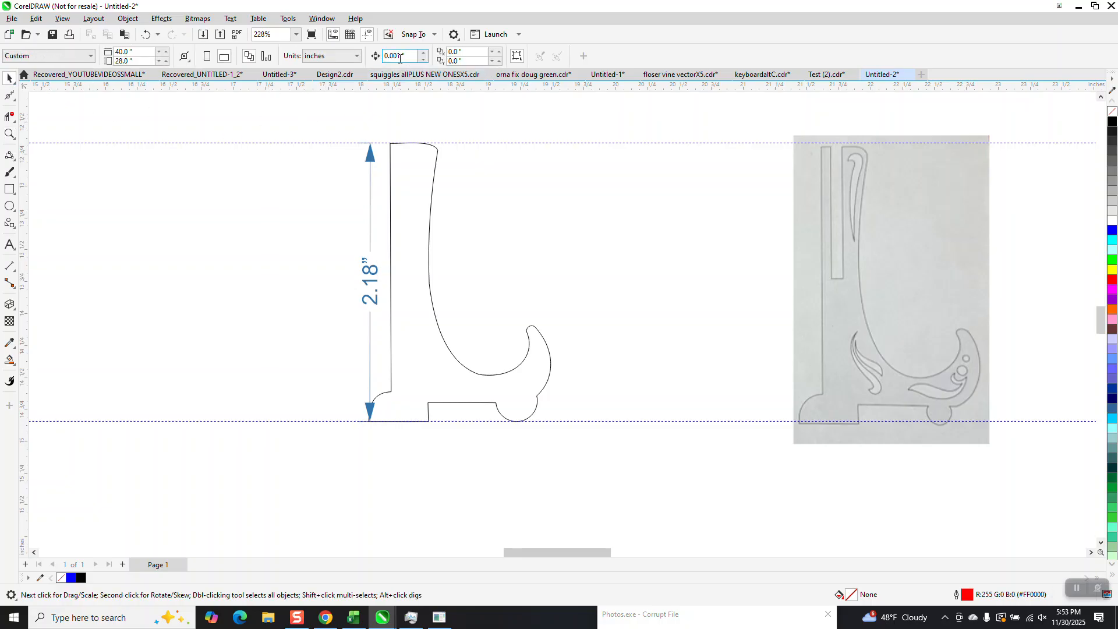
click(400, 56)
drag(409, 88, 414, 145)
key(Down)
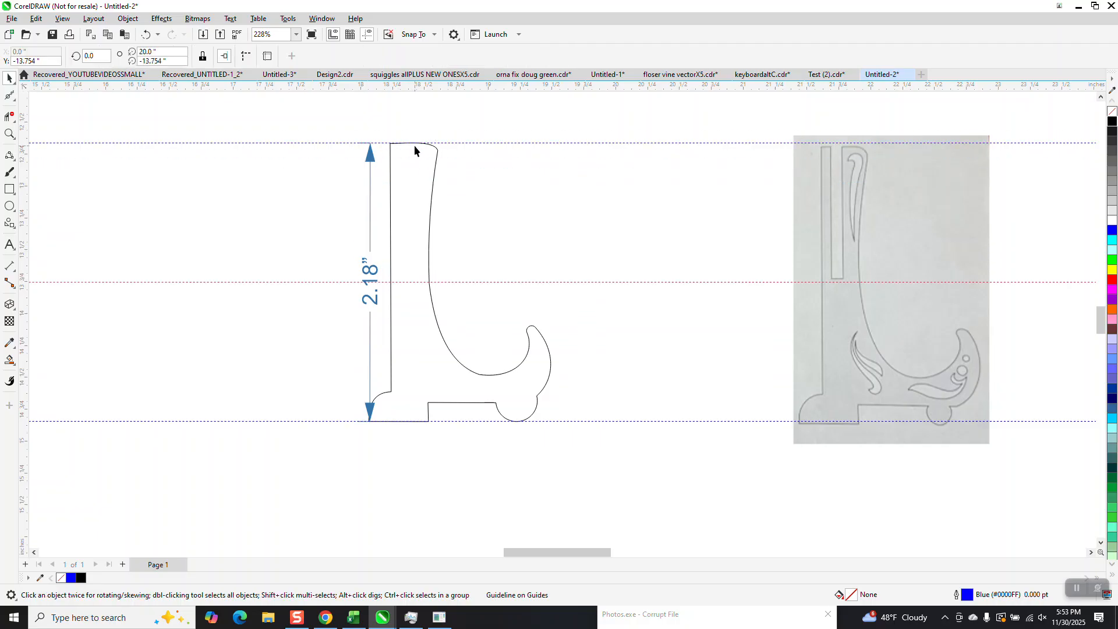
click(376, 272)
key(Delete)
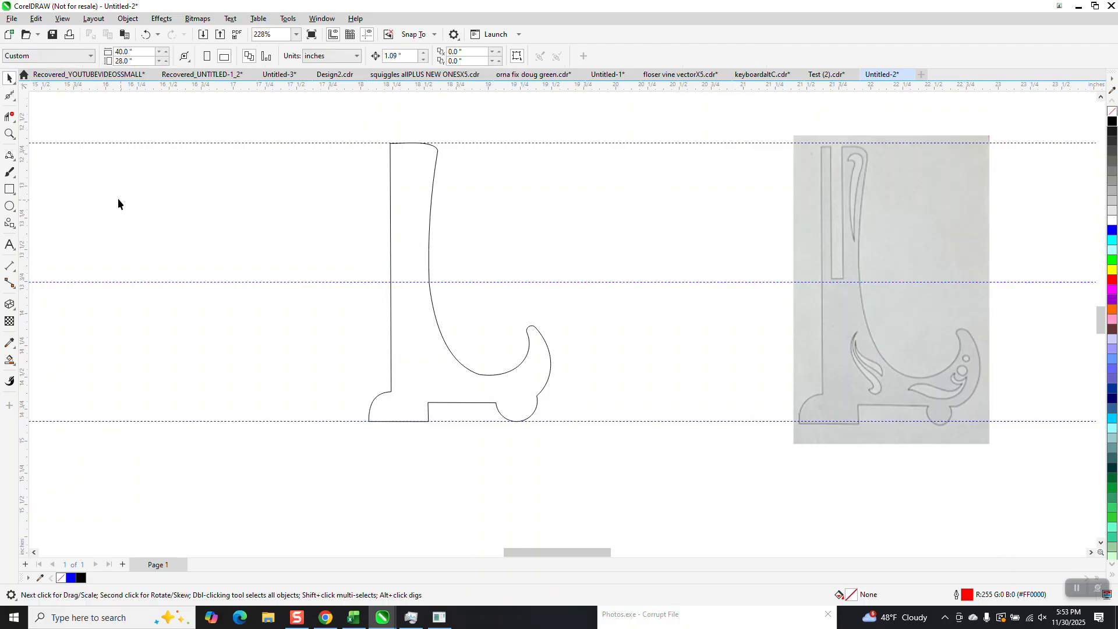
Step: Draw a tall rectangle and set its width to 0.125 in
click(10, 189)
drag(264, 135, 275, 429)
click(122, 51)
key(BackSpace)
text(.125)
key(Return)
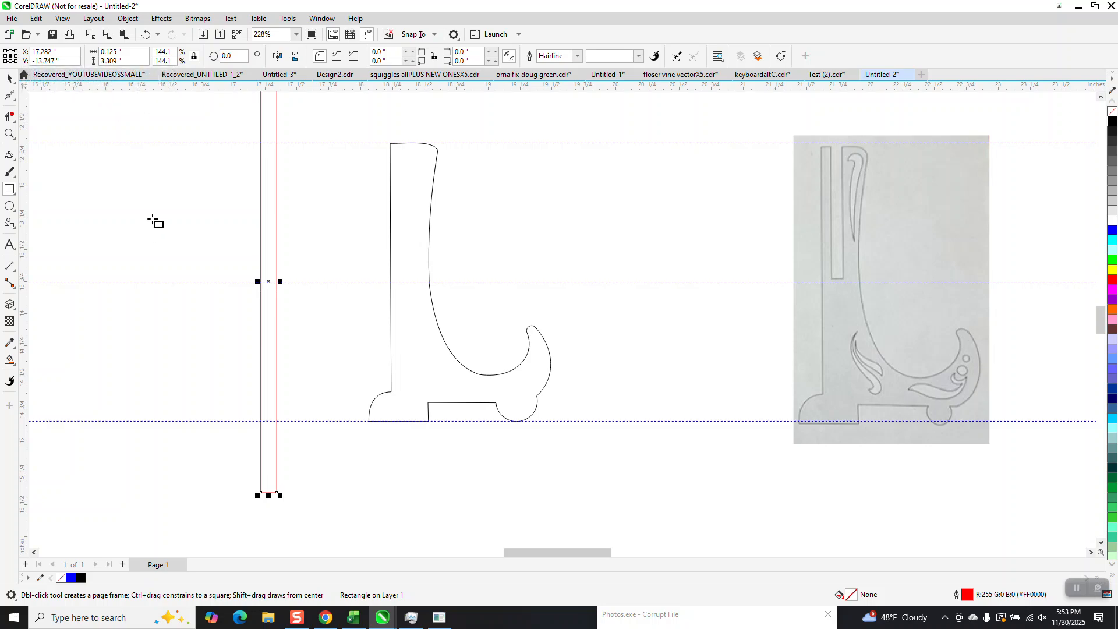
Step: Set the rectangle's height to 2.18 in
scroll(153, 221, down, 2)
key(space)
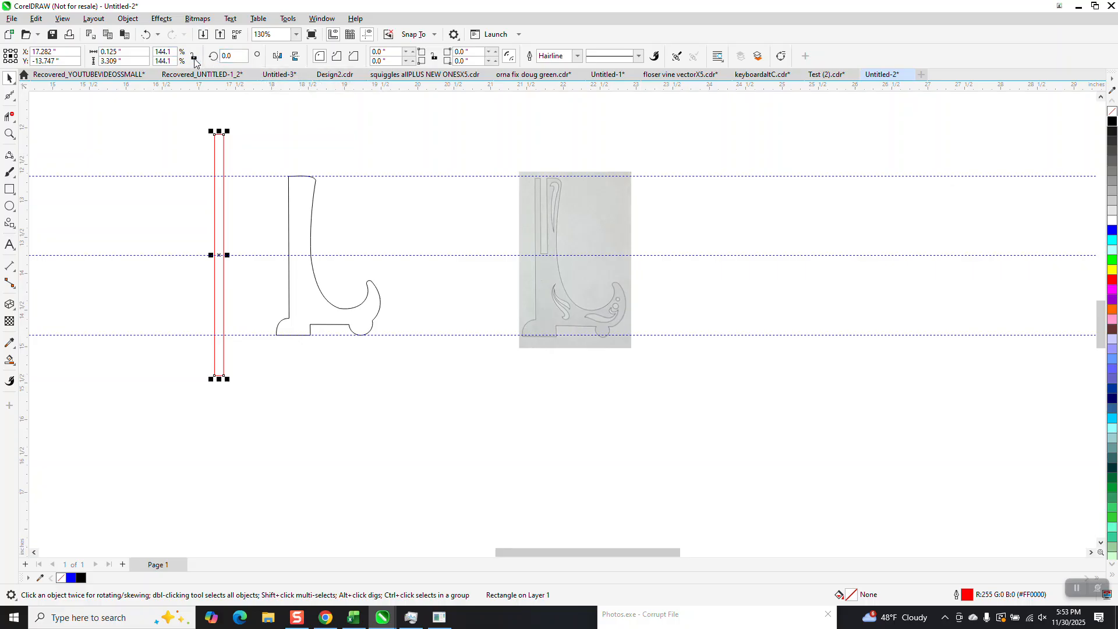
click(122, 61)
text(2)
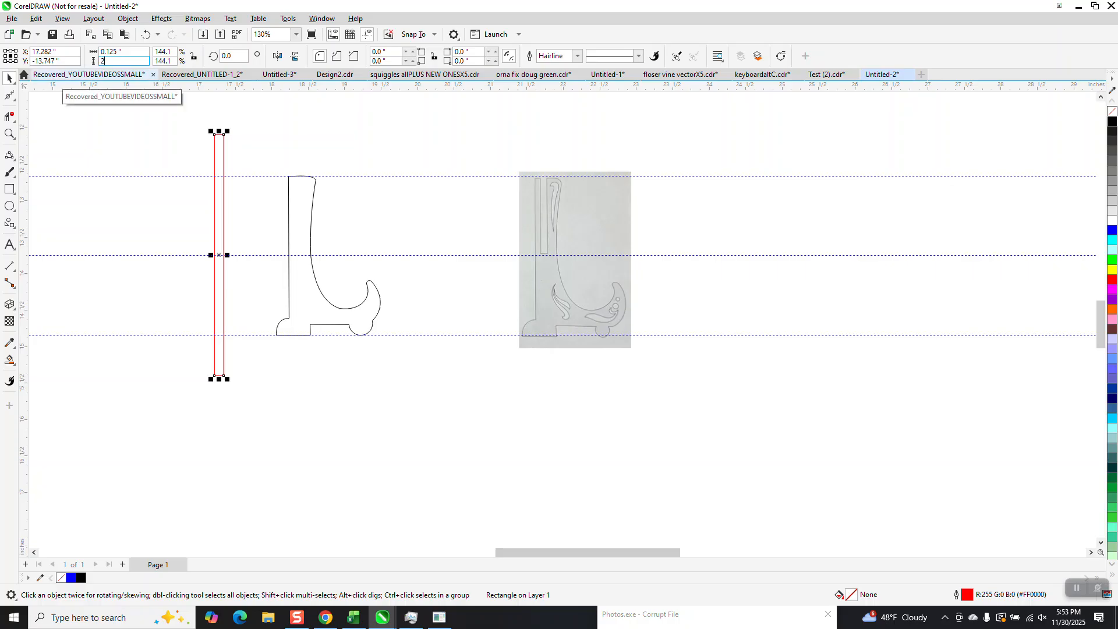
text(.18)
key(Return)
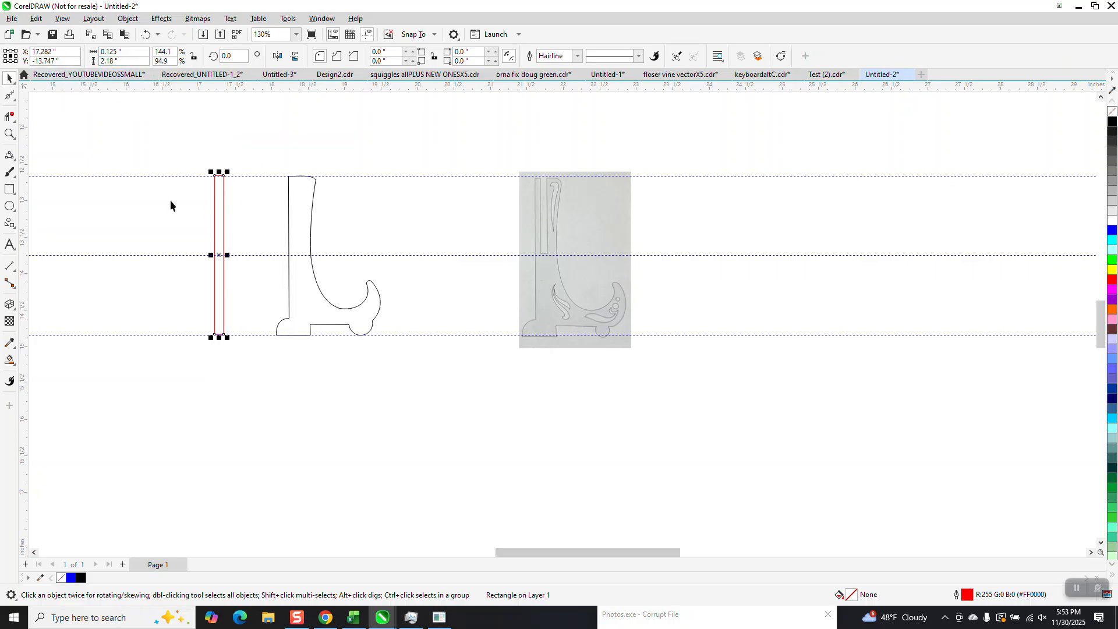
Step: Move the rectangle into the upright, snapped against its left edge, and zoom in on it
drag(217, 254, 300, 257)
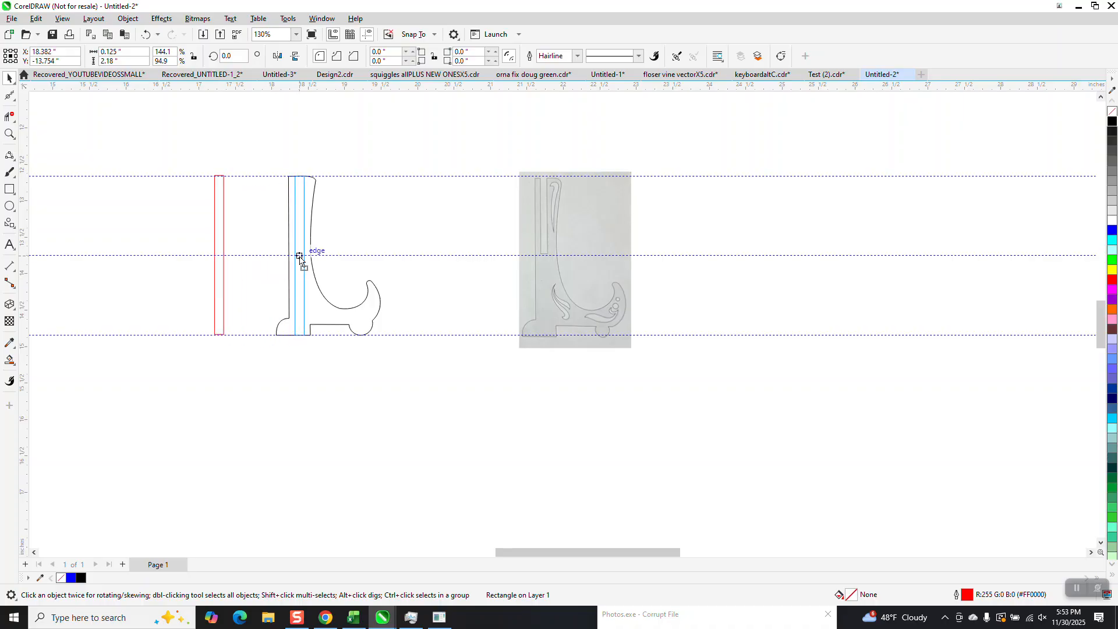
drag(300, 257, 299, 257)
click(14, 138)
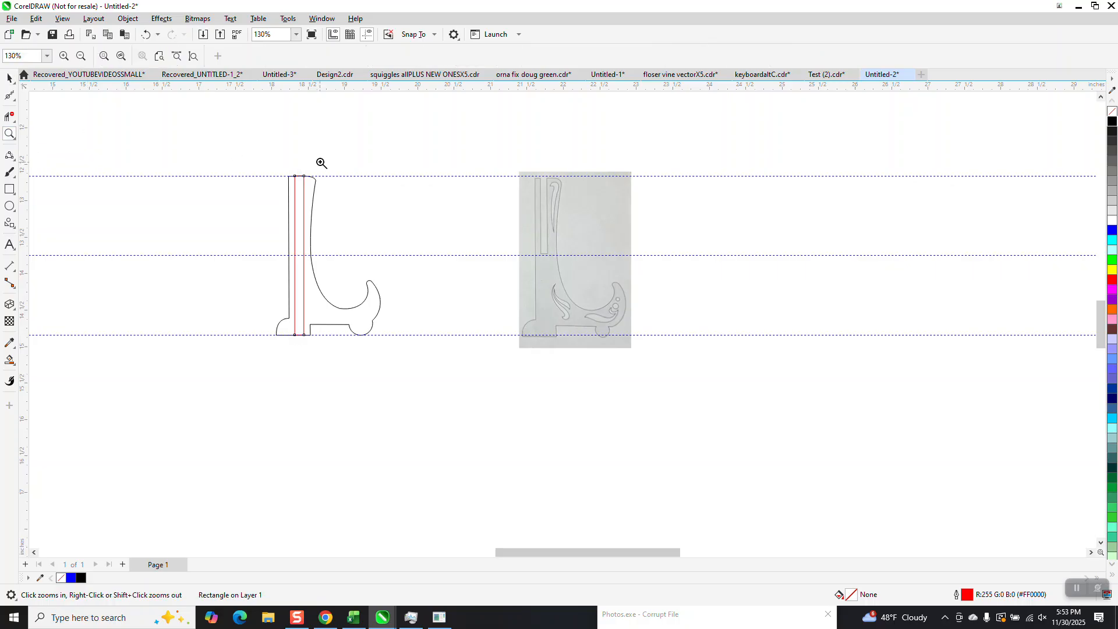
click(464, 391)
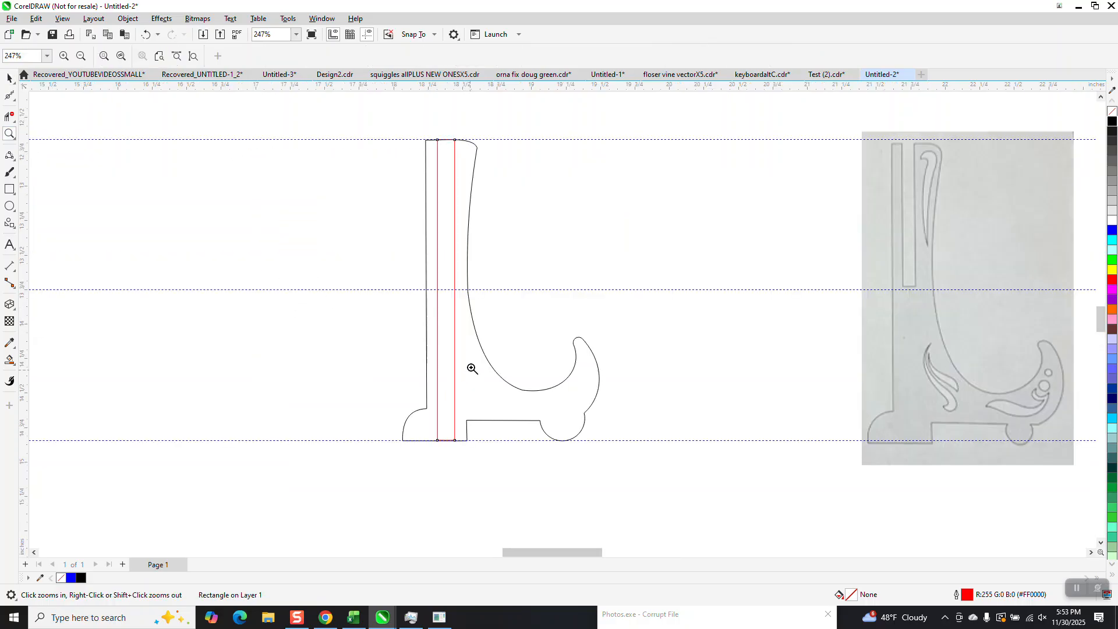
Step: Draw a horizontal 2-point line about 0.72 in long along the middle guideline across the upright
click(16, 172)
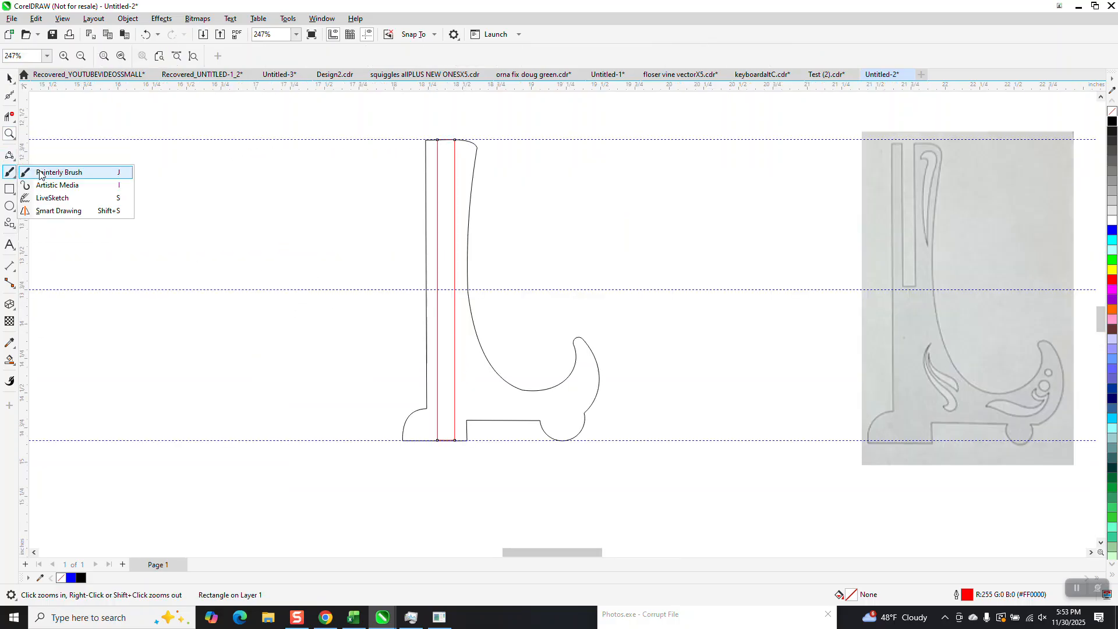
click(10, 155)
click(54, 168)
mouse_move(190, 196)
mouse_down()
mouse_move(291, 195)
mouse_move(279, 231)
mouse_move(444, 290)
mouse_up()
key(space)
scroll(343, 239, down, 2)
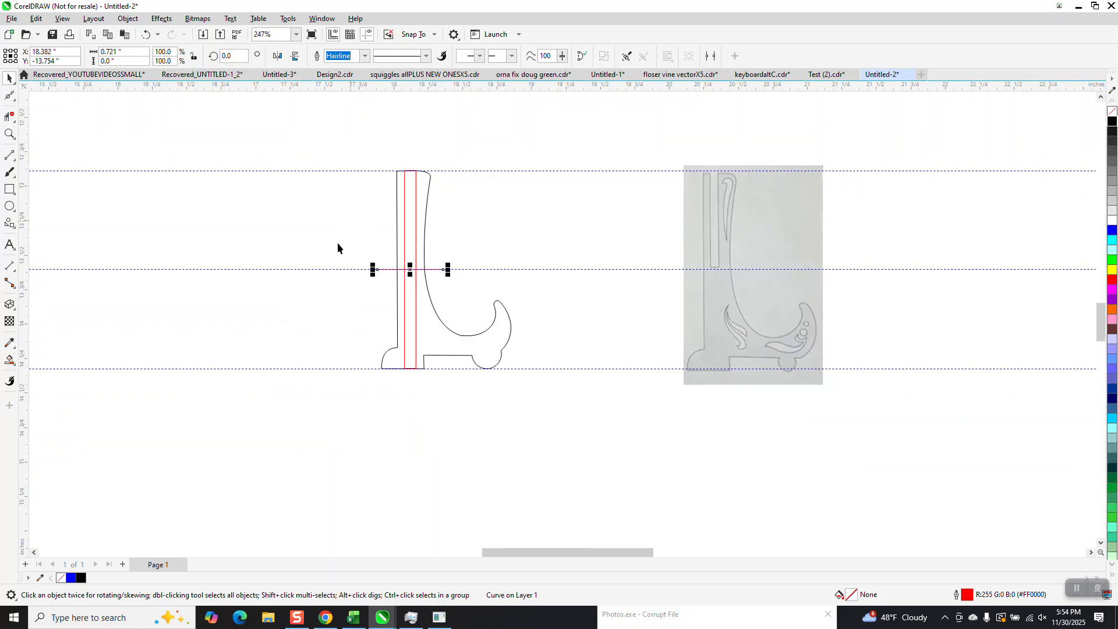
Step: Duplicate the outline, rectangle and line together and nudge the copy to the left
drag(330, 150, 496, 378)
click(442, 141)
click(356, 131)
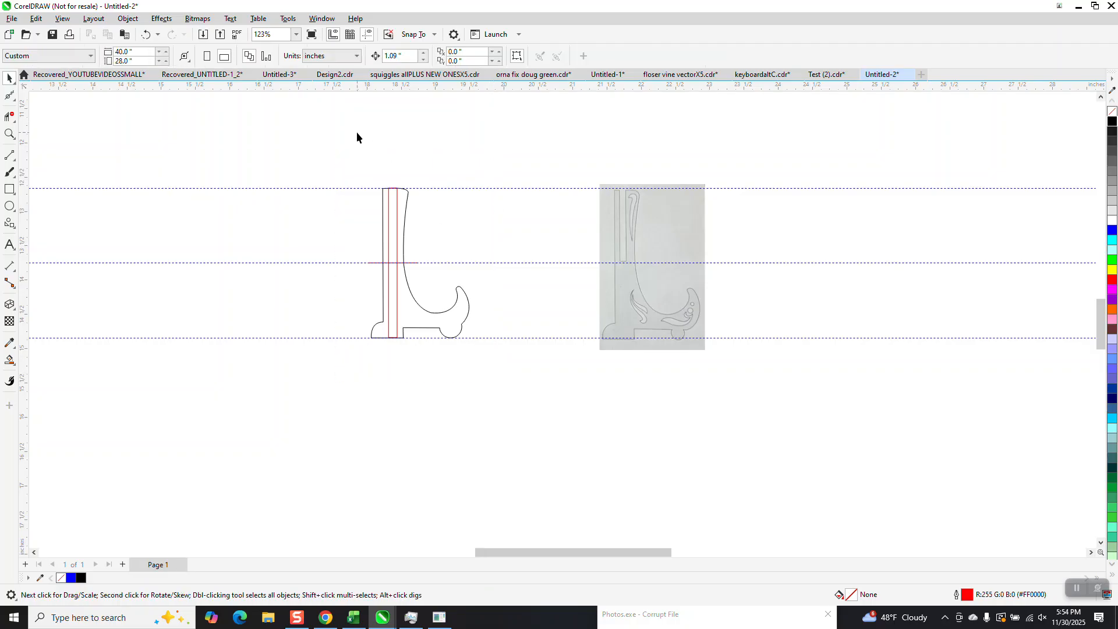
text(3)
drag(494, 367, 521, 383)
key(KP_Add)
key(Left)
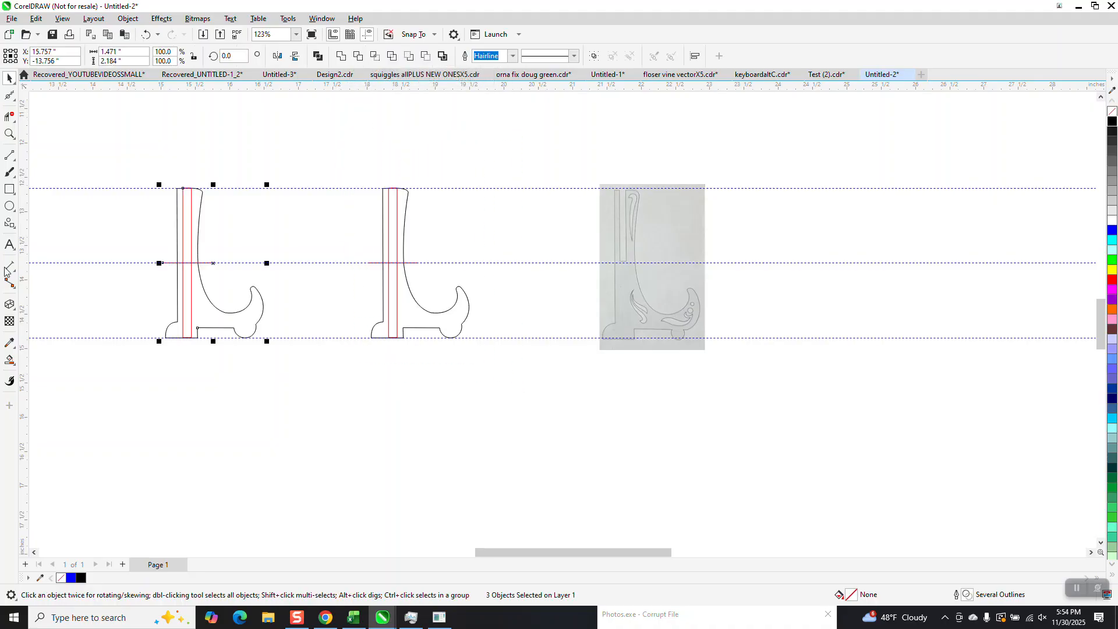
Step: Delete the slot lines below the guideline in the left outline copy
click(9, 116)
drag(187, 282, 216, 293)
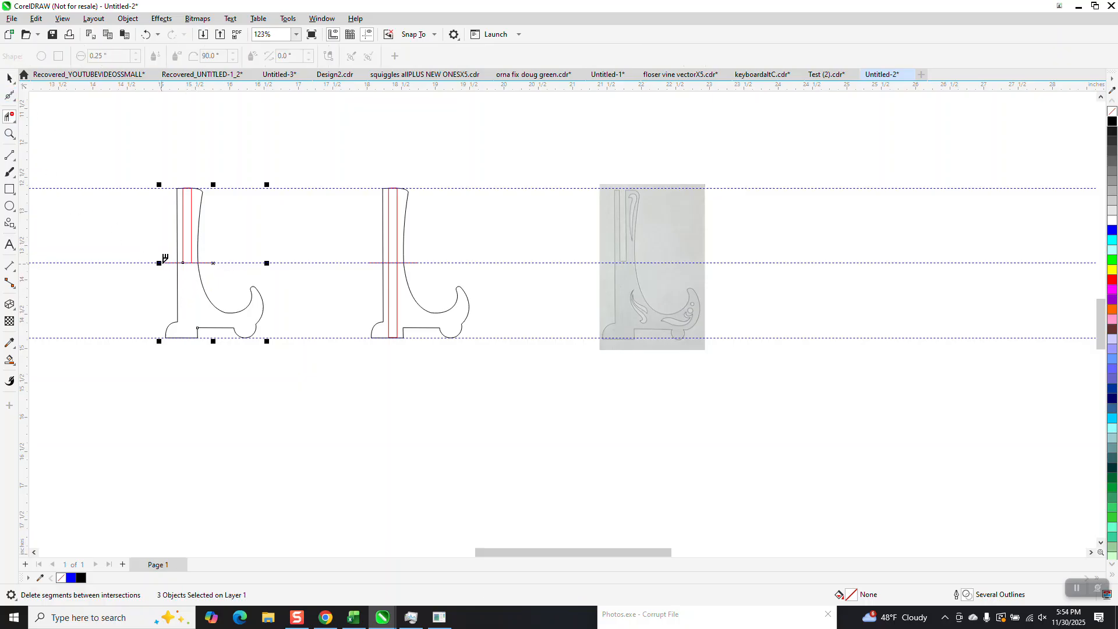
Step: Delete the leftover guideline and slot-top segments around the slot in the left outline copy
click(10, 133)
drag(133, 210, 300, 326)
click(13, 137)
click(10, 119)
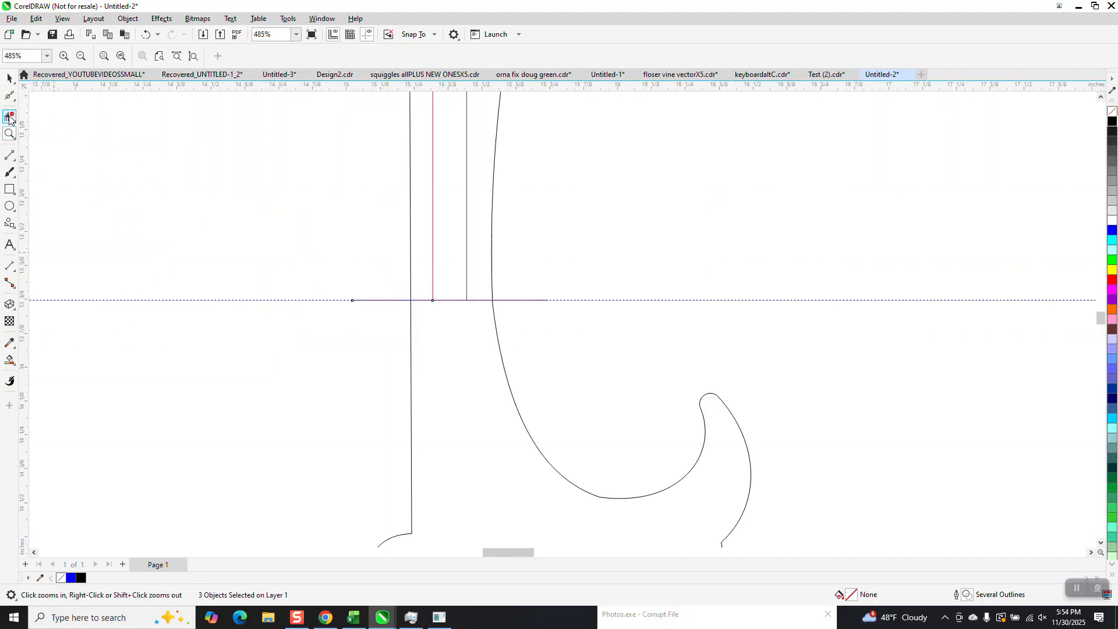
click(58, 143)
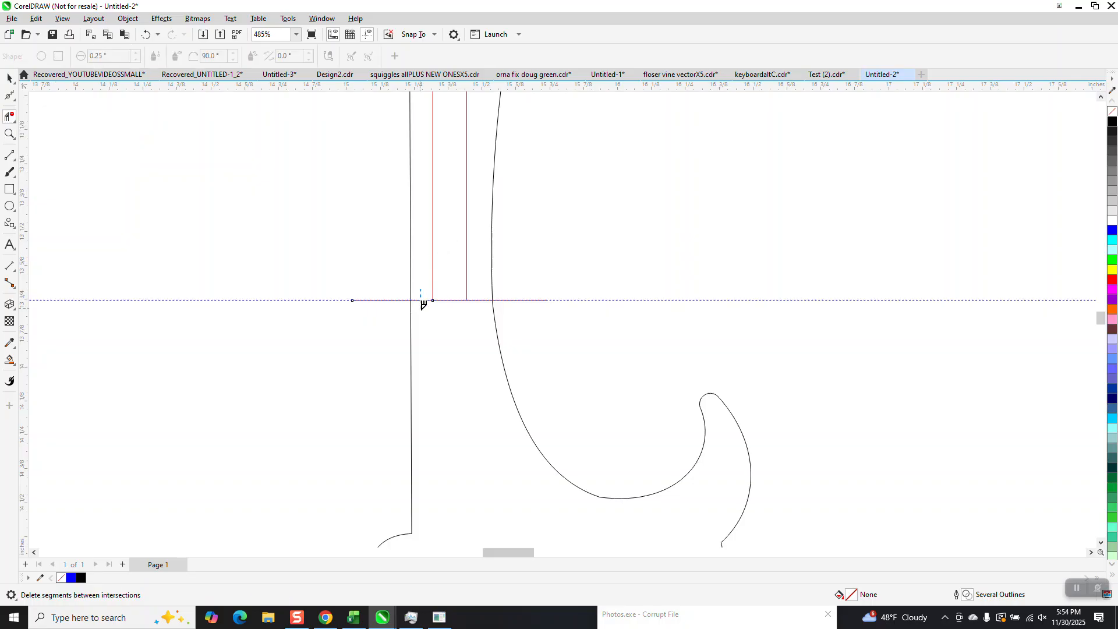
scroll(454, 359, down, 1)
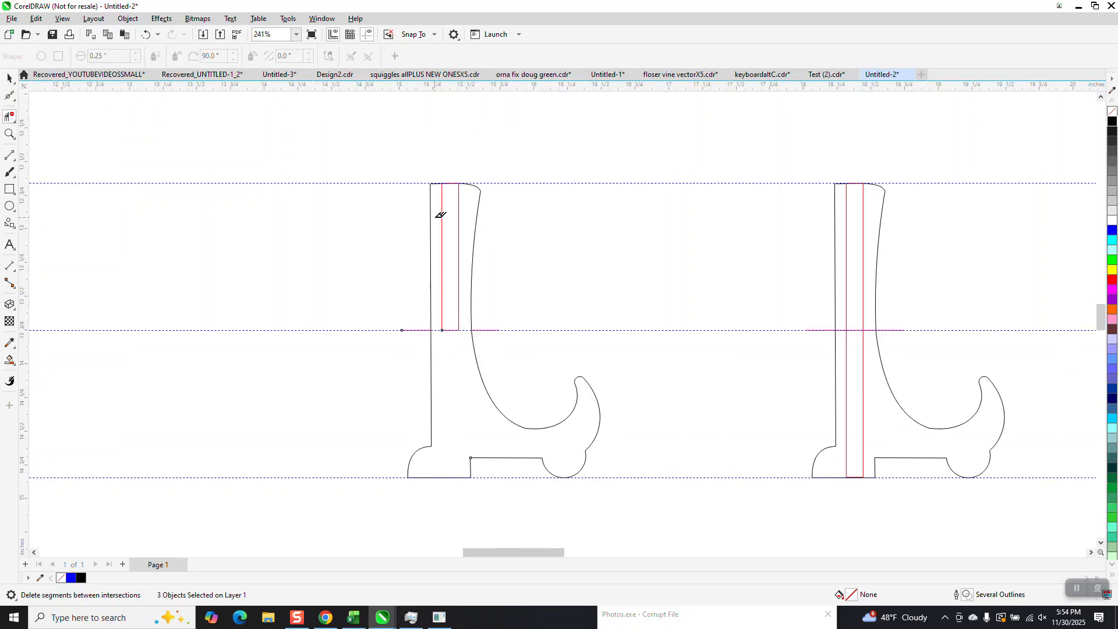
click(459, 196)
click(437, 183)
click(147, 35)
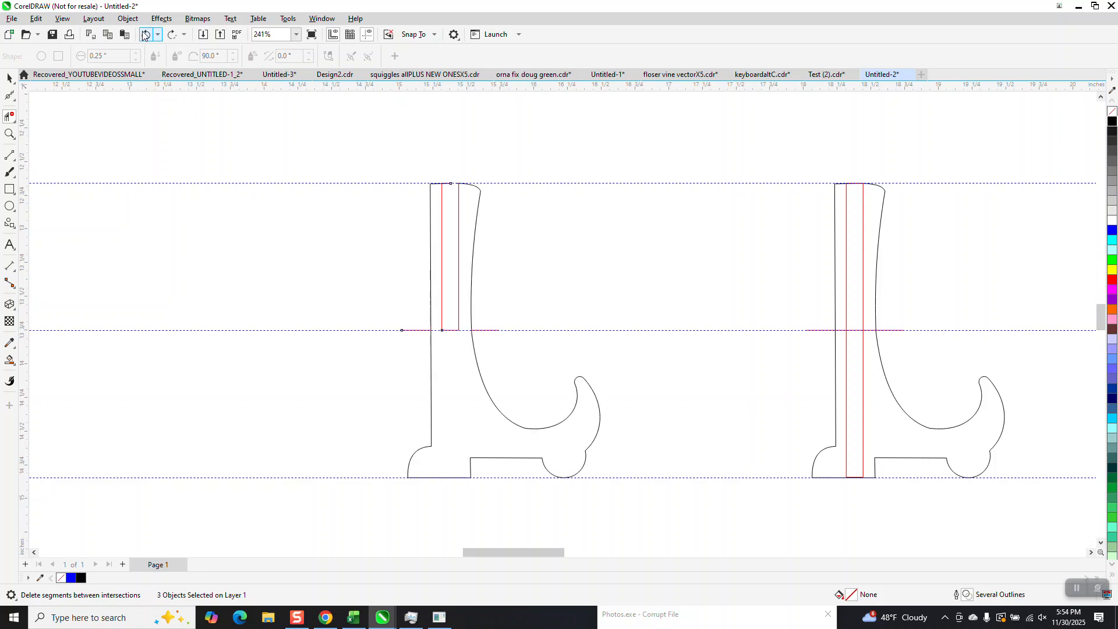
Step: Smart Fill the left outline copy in blue and nudge the filled shape to the left
click(11, 361)
click(469, 388)
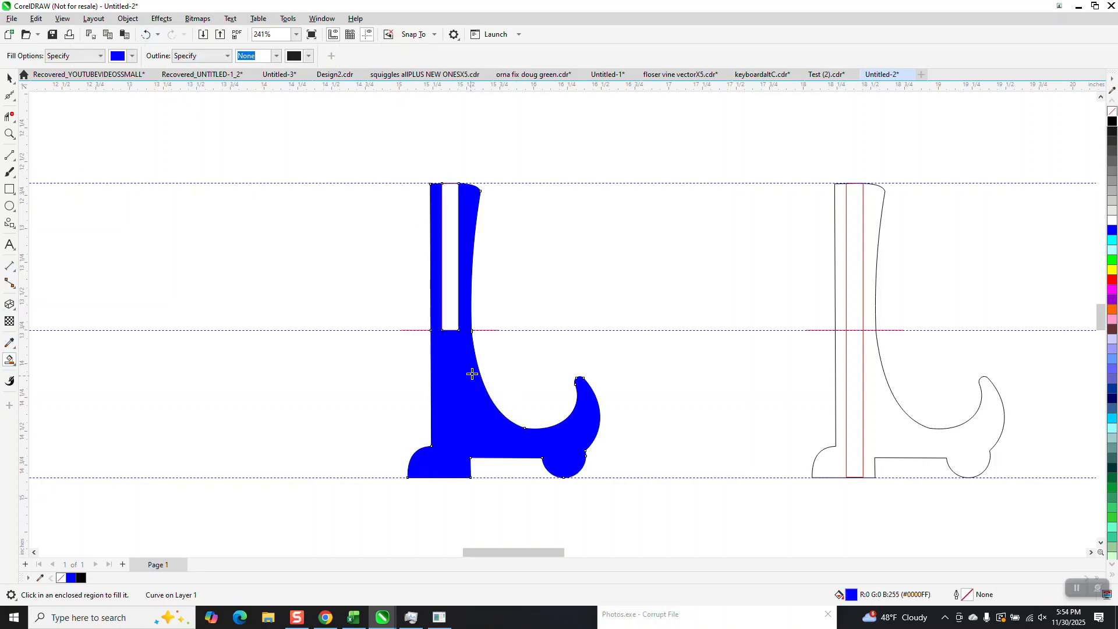
scroll(437, 332, down, 2)
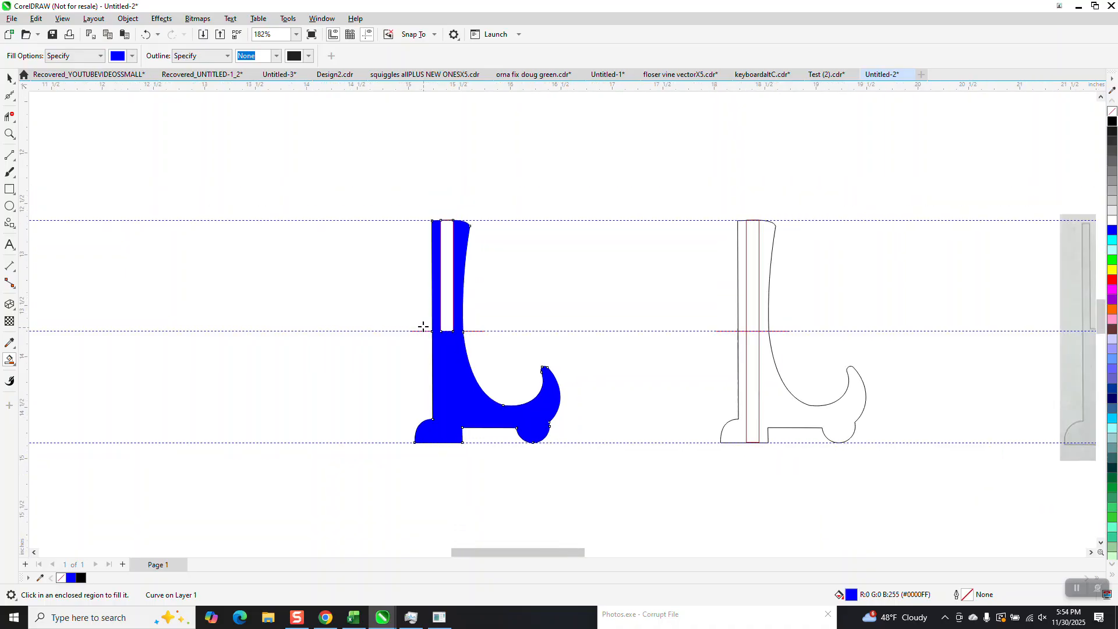
key(Left)
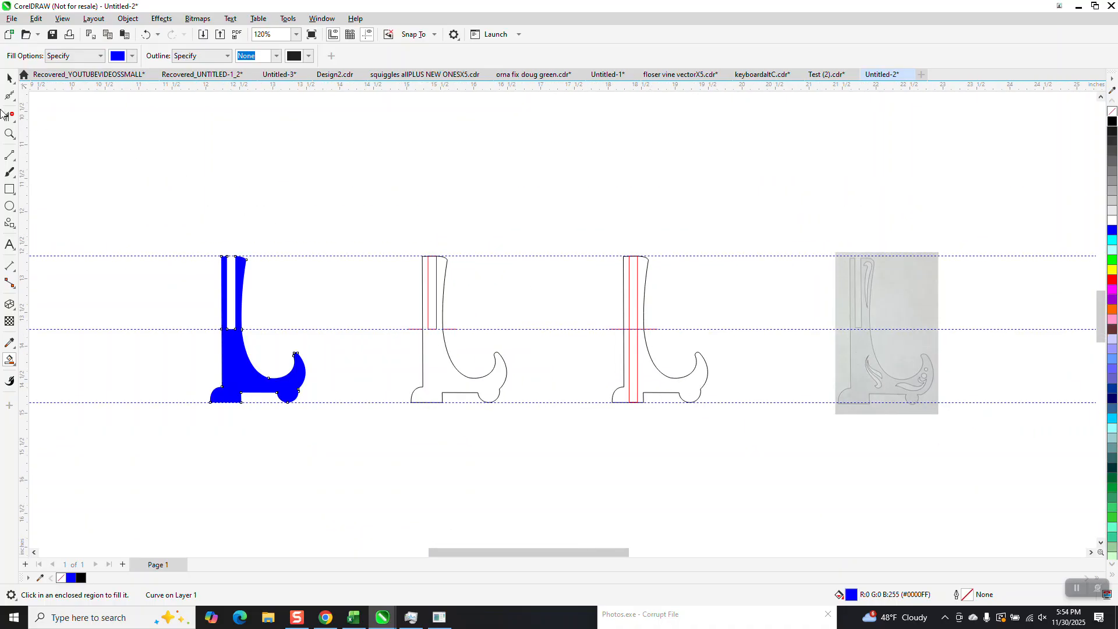
Step: Delete the slot lines above the guideline in the second outline copy
click(9, 116)
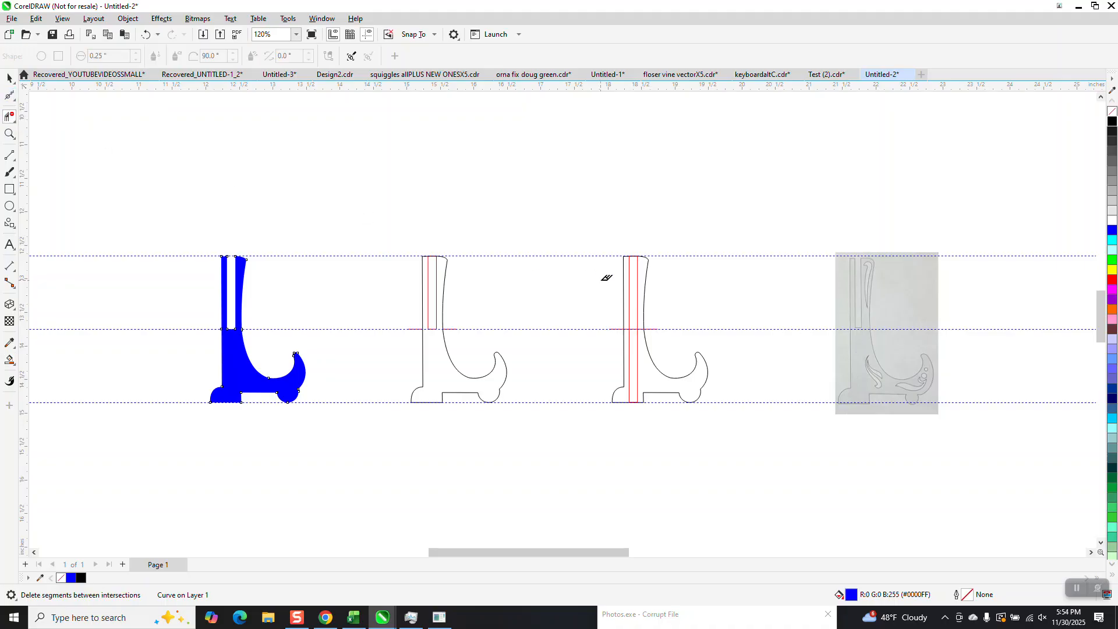
click(637, 283)
click(8, 76)
click(367, 34)
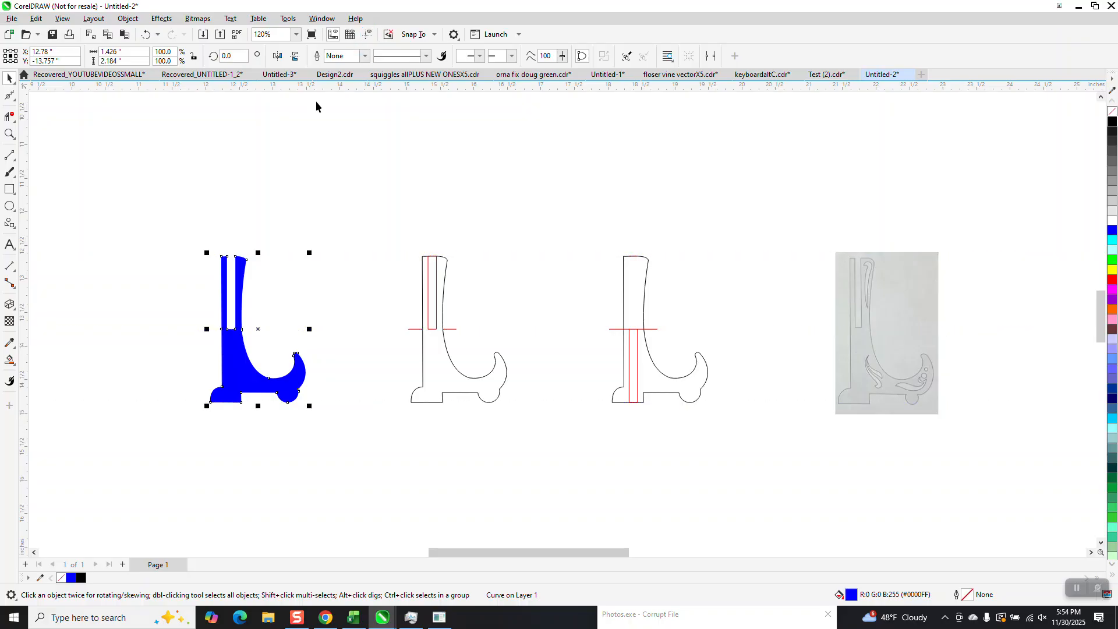
click(620, 329)
click(10, 116)
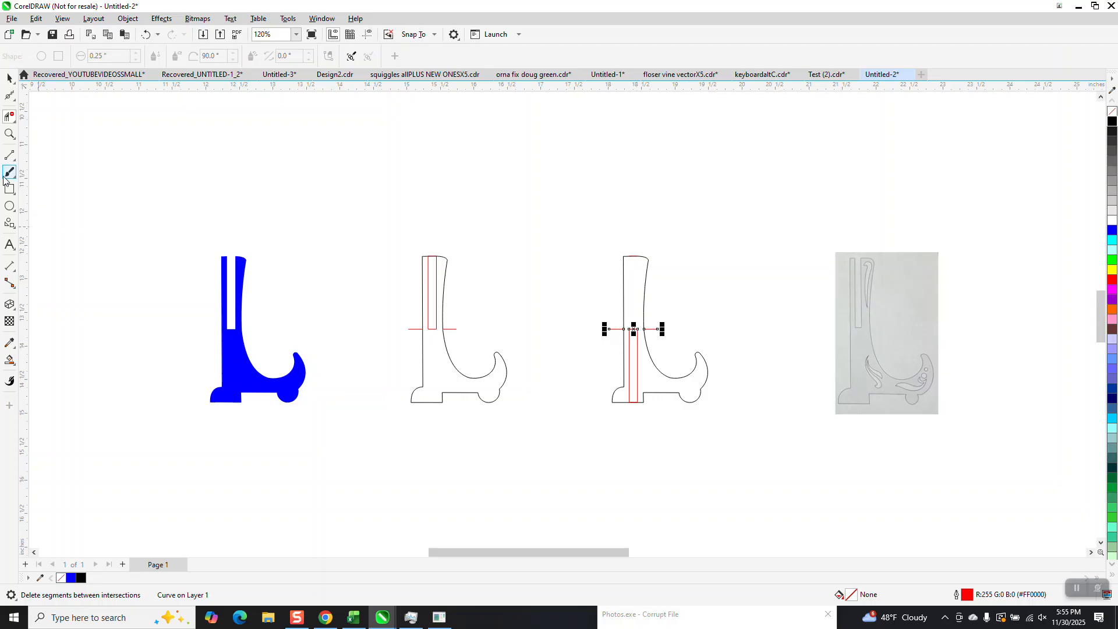
Step: Smart Fill the second outline copy in blue and nudge the new shape left past the first fill
click(9, 133)
drag(576, 244, 711, 411)
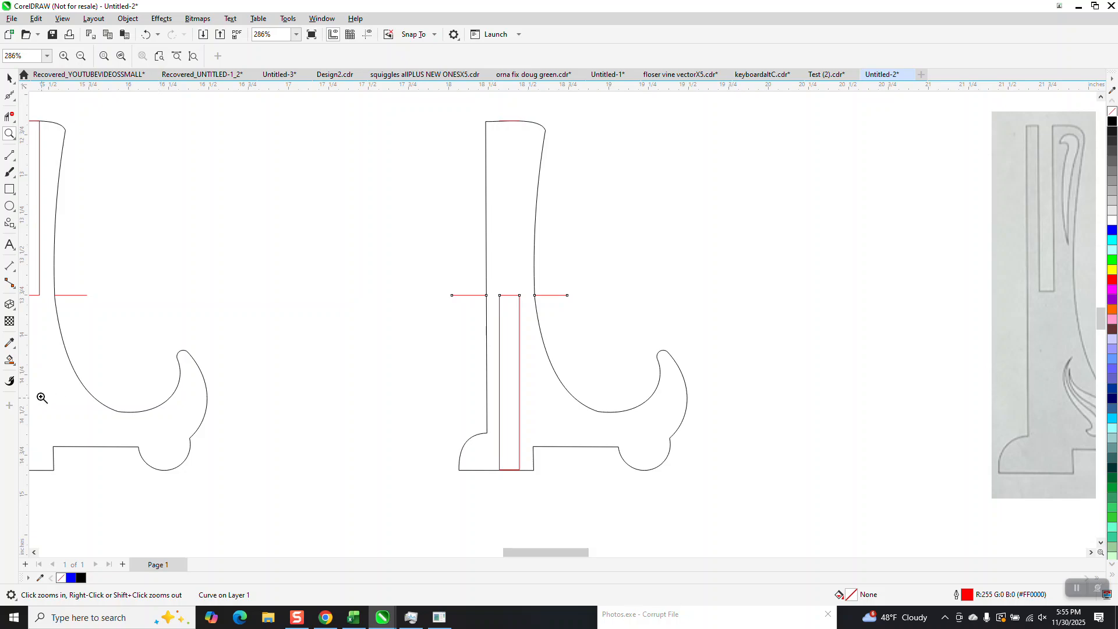
click(10, 359)
click(582, 427)
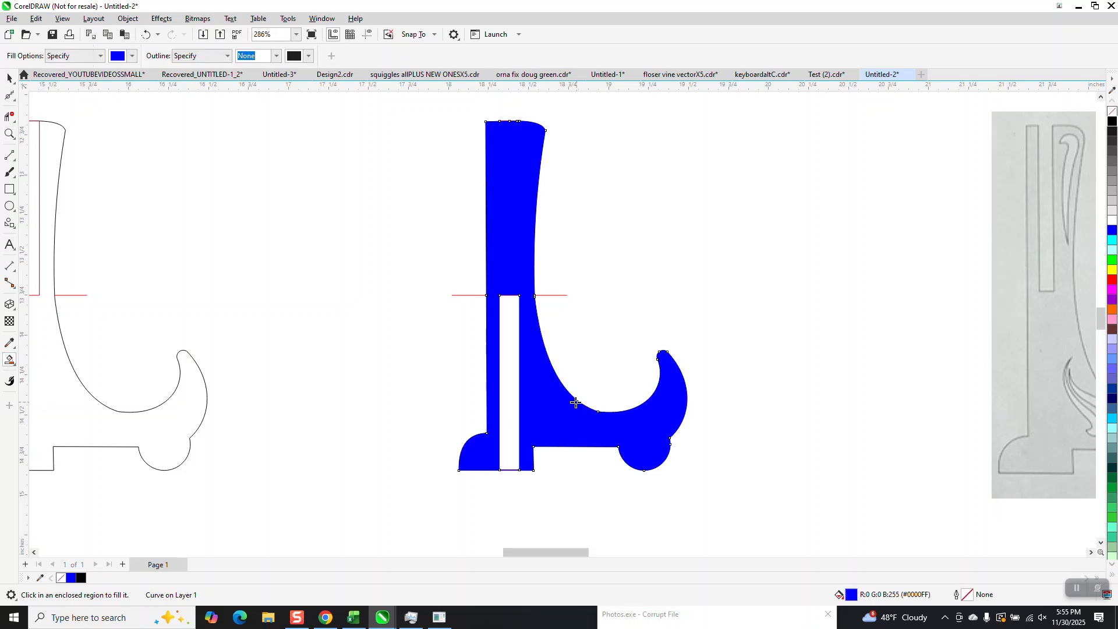
scroll(617, 391, down, 5)
key(Left)
key(Left)
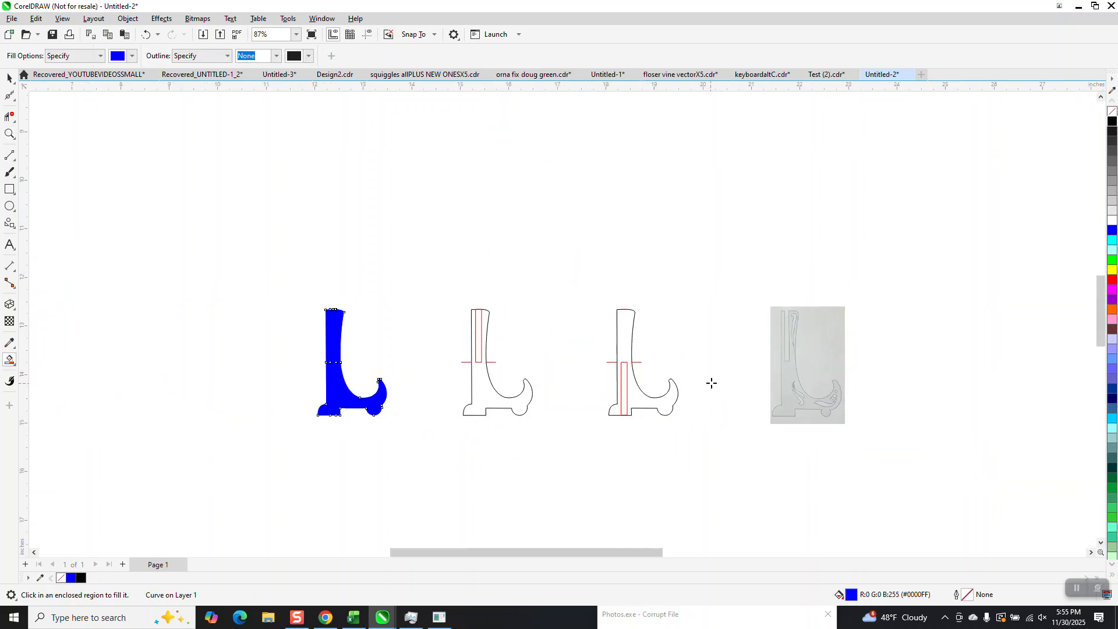
key(Left)
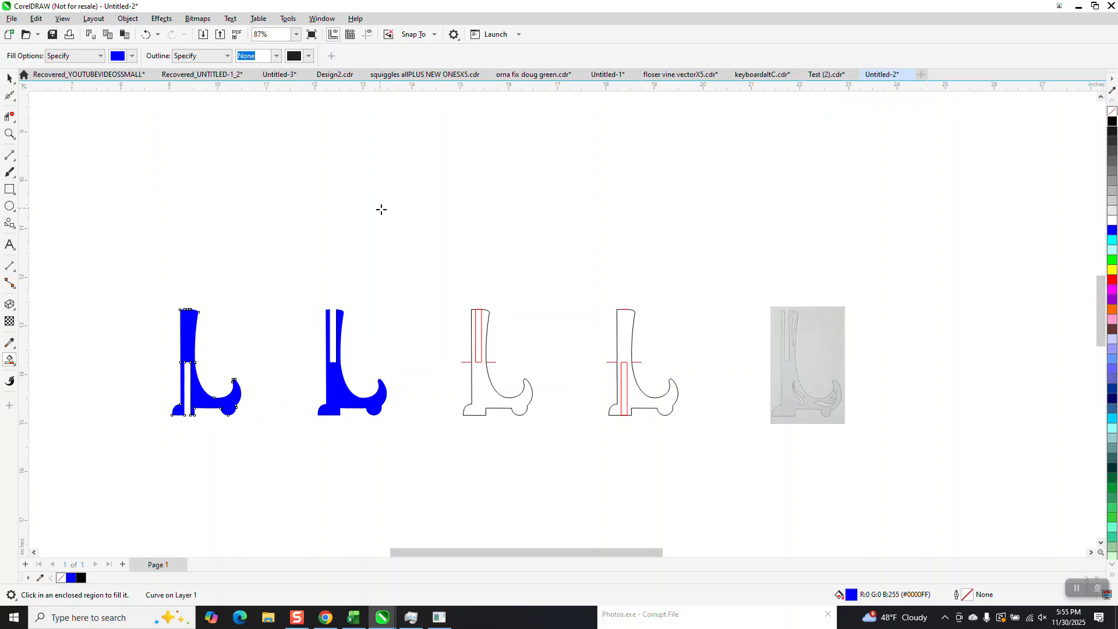
Step: Delete both original outline copies, keeping the two blue filled shapes and the photo
drag(397, 228, 589, 484)
click(146, 34)
click(10, 80)
drag(450, 281, 780, 479)
drag(660, 466, 658, 454)
key(Delete)
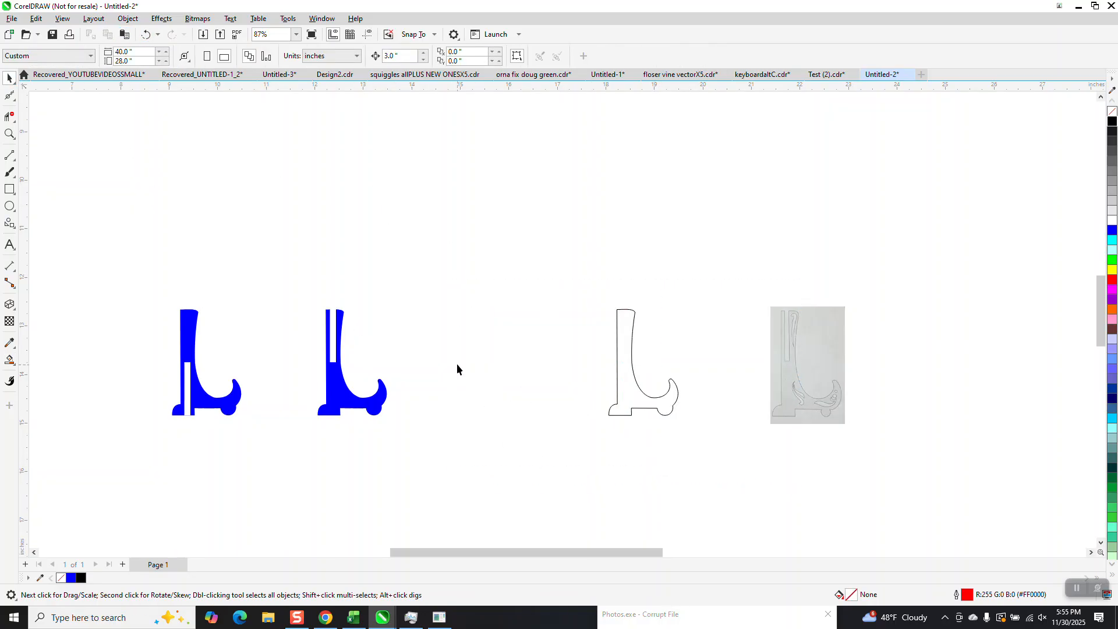
click(616, 341)
key(Delete)
Step: Draw a vertical 2-point line and set its length to 9 in
click(14, 163)
click(46, 167)
drag(489, 226, 489, 344)
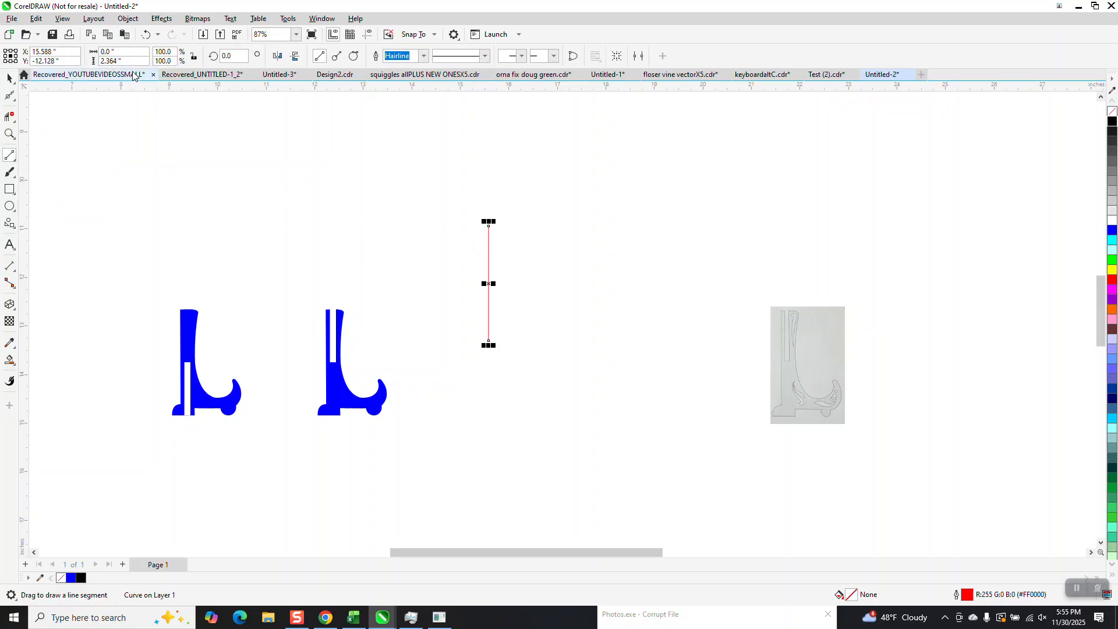
drag(135, 61, 81, 74)
text(9)
key(Return)
scroll(396, 350, down, 4)
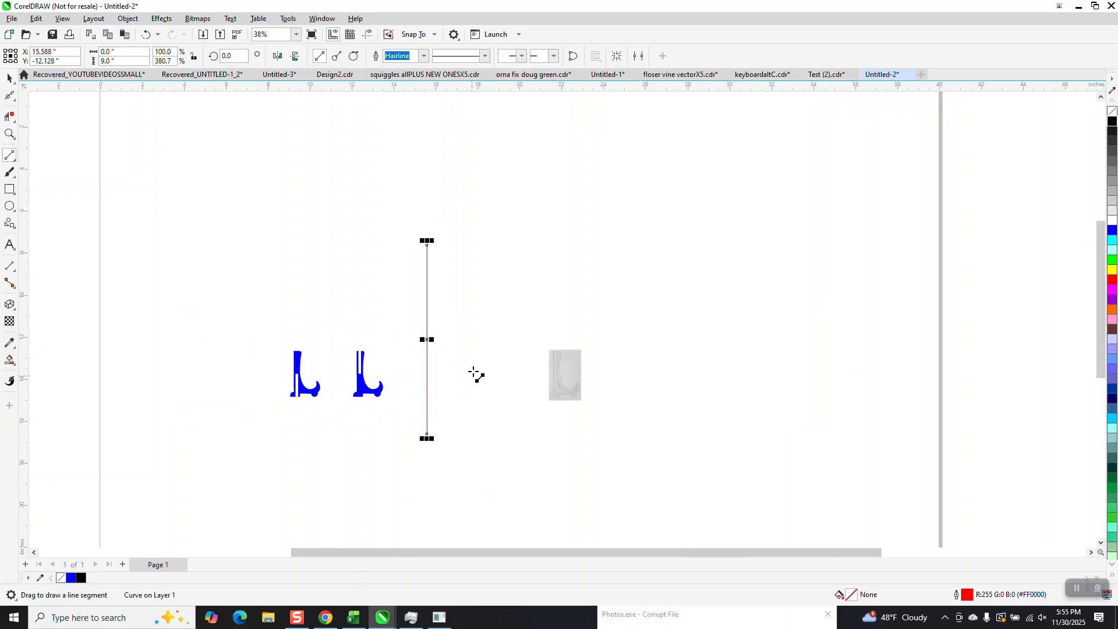
Step: Rotate the line 22.5 degrees
click(9, 78)
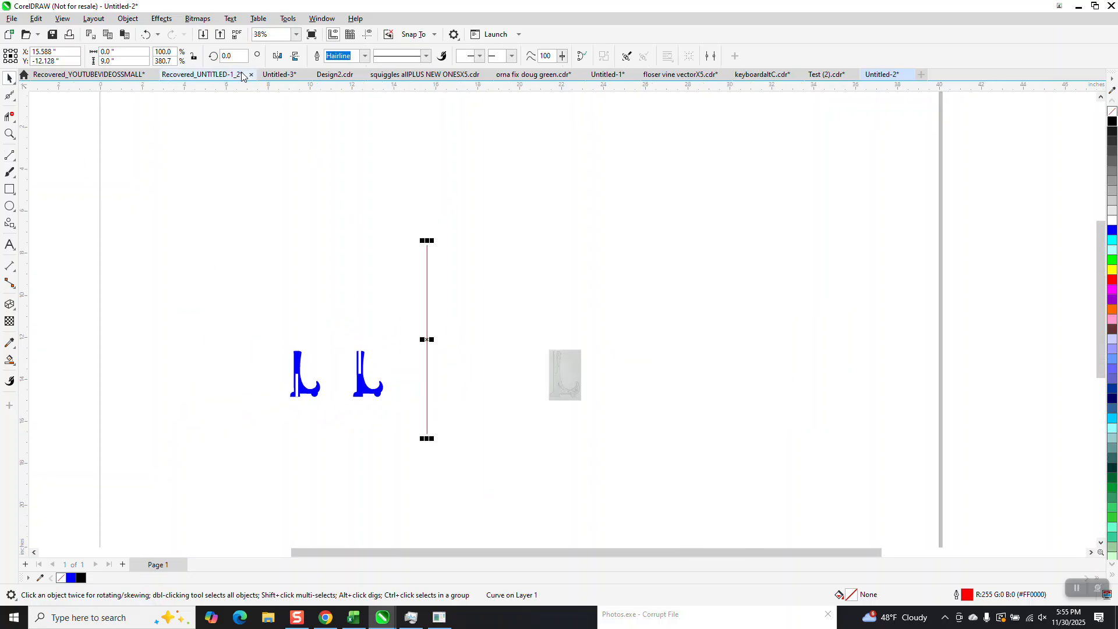
text(22.5)
key(Return)
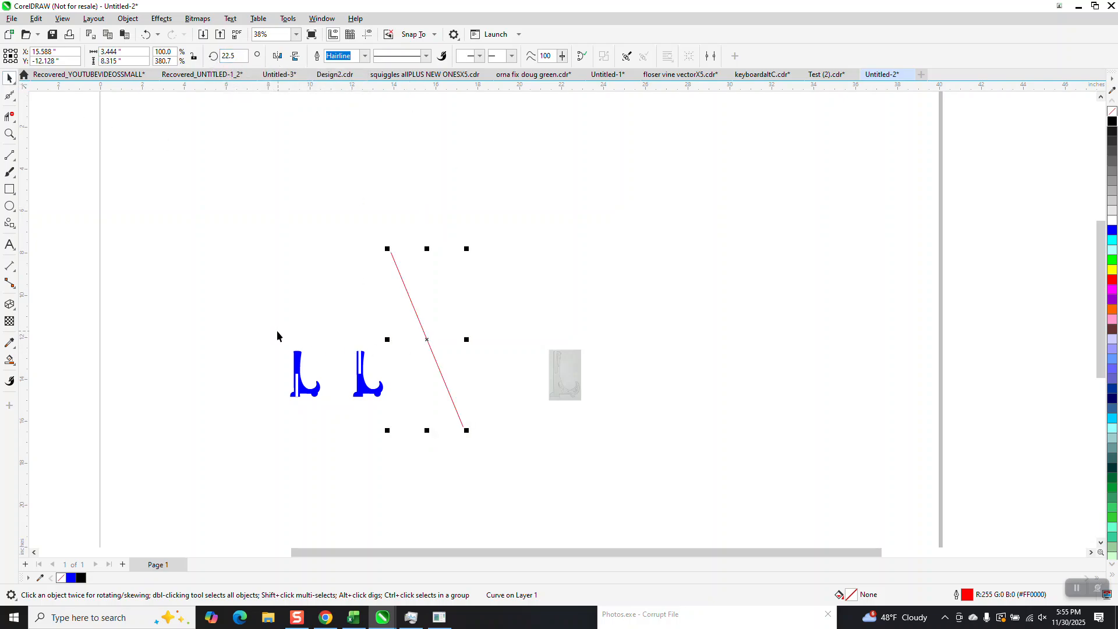
Step: Scale both blue stand shapes to 363.5% and move them up so the line crosses the right one
drag(275, 323, 393, 435)
key(Delete)
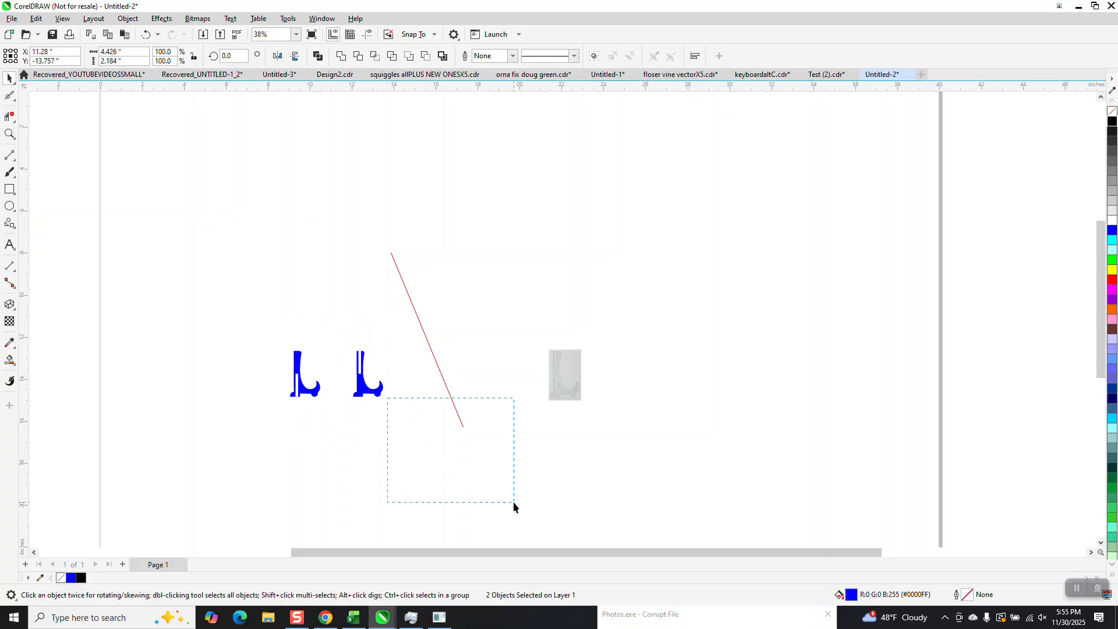
drag(513, 502, 513, 501)
drag(223, 283, 399, 432)
click(338, 373)
drag(337, 374, 228, 212)
drag(277, 241, 521, 493)
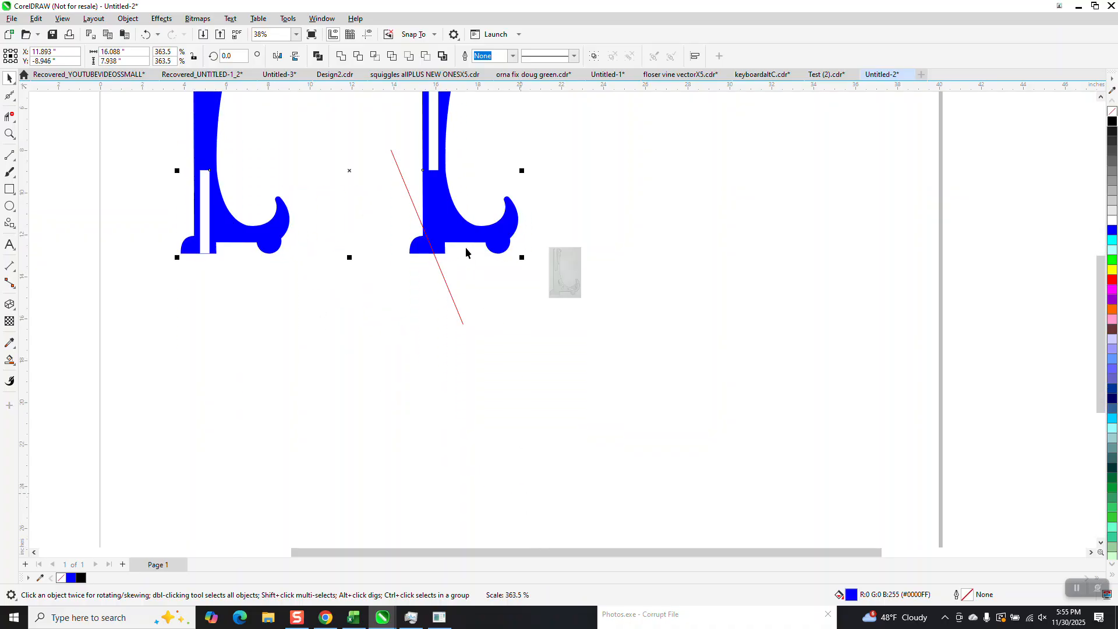
drag(468, 230, 464, 329)
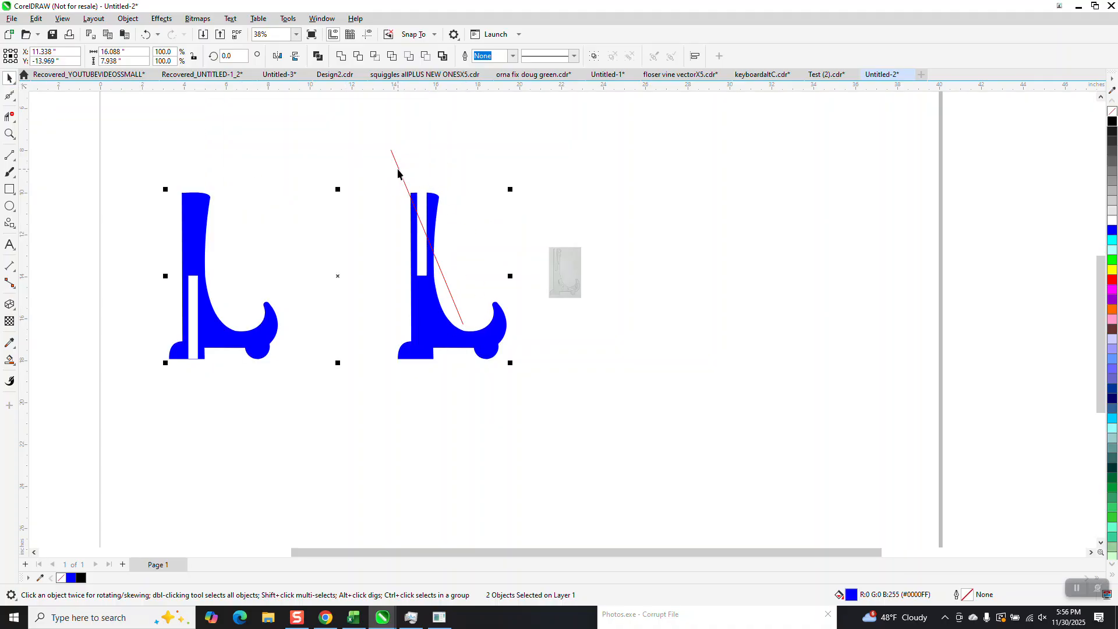
Step: Align the line with the right stand's lean at about 12.557 degrees, then delete the line
click(397, 173)
click(400, 170)
drag(427, 235, 462, 324)
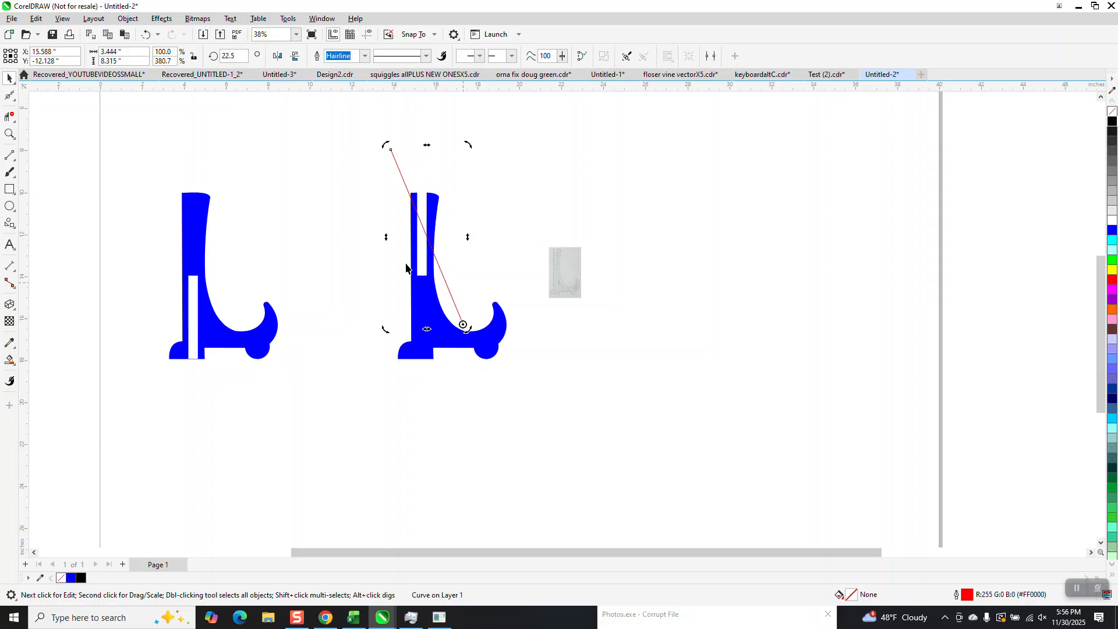
drag(361, 137, 664, 469)
click(450, 289)
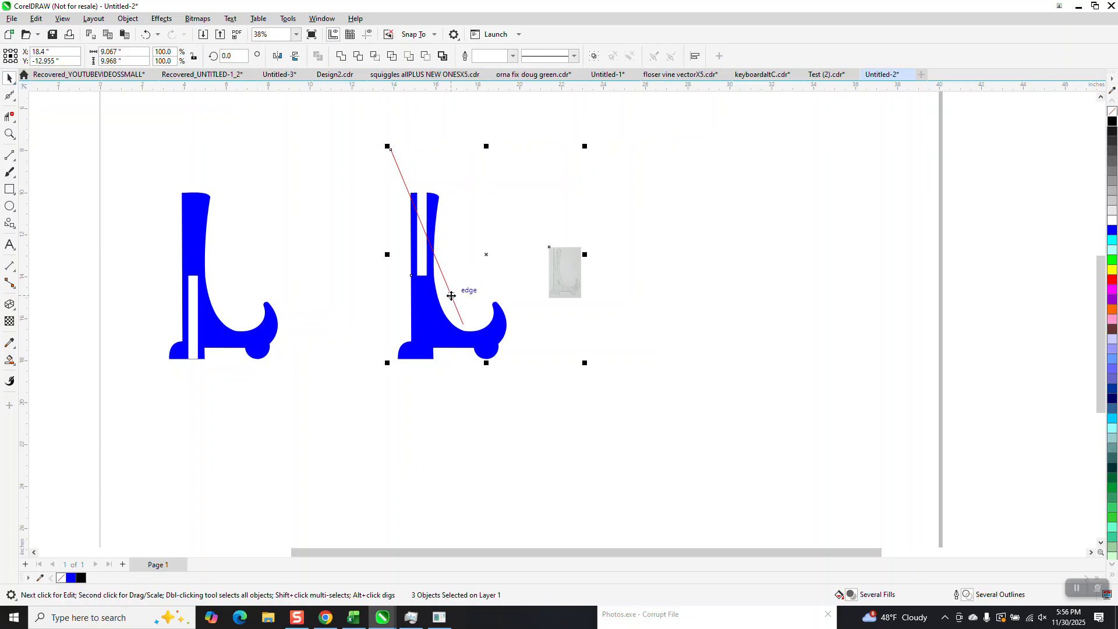
click(564, 351)
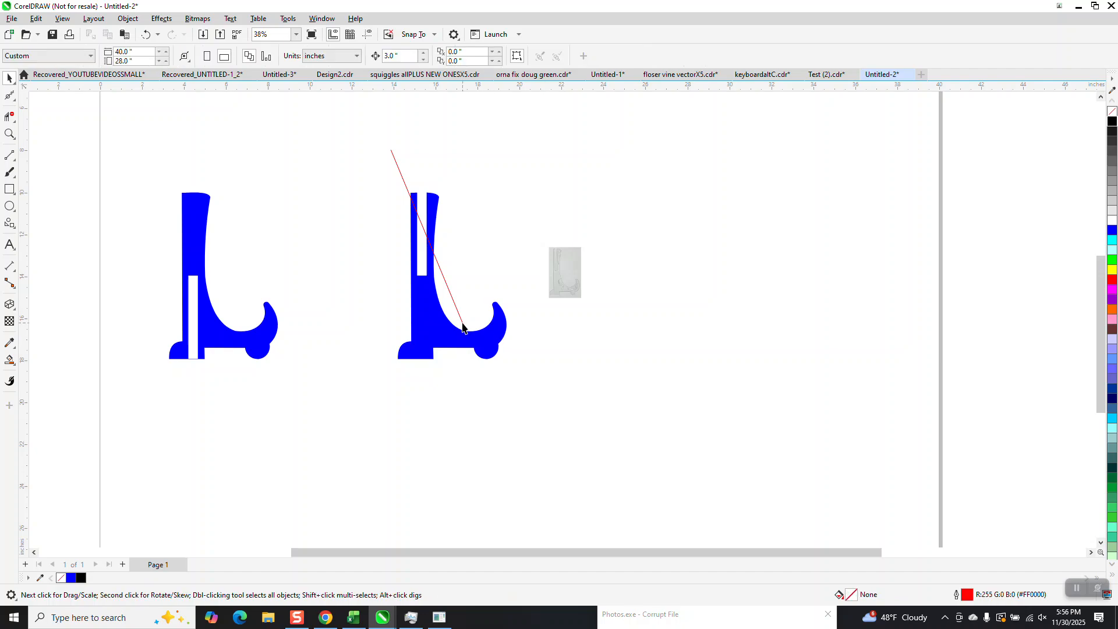
click(463, 328)
drag(456, 308, 462, 314)
click(456, 298)
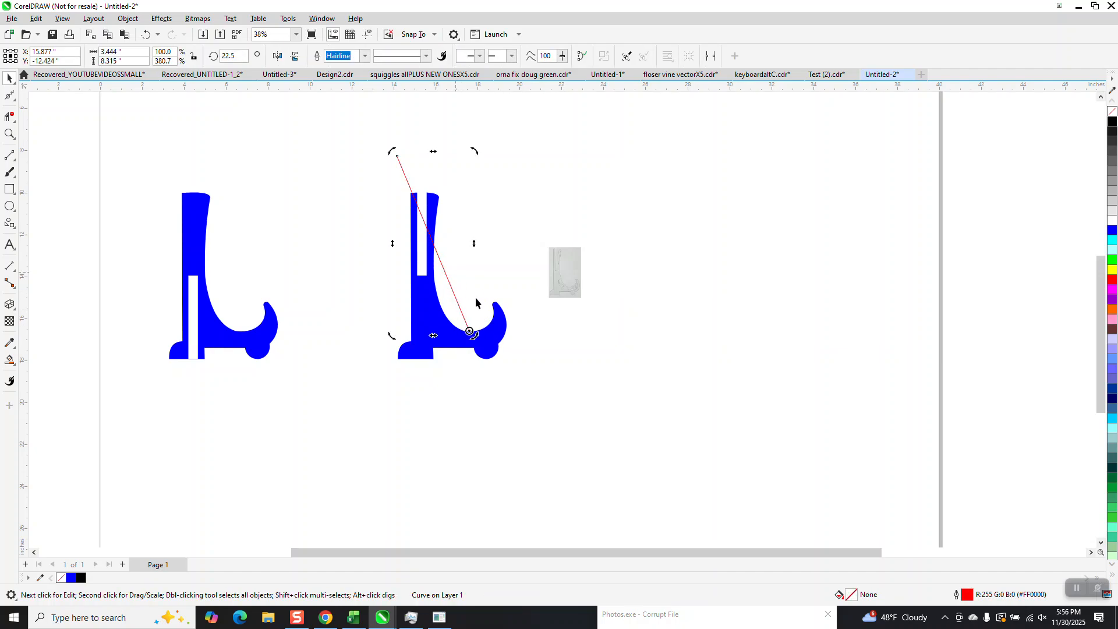
drag(476, 151, 508, 148)
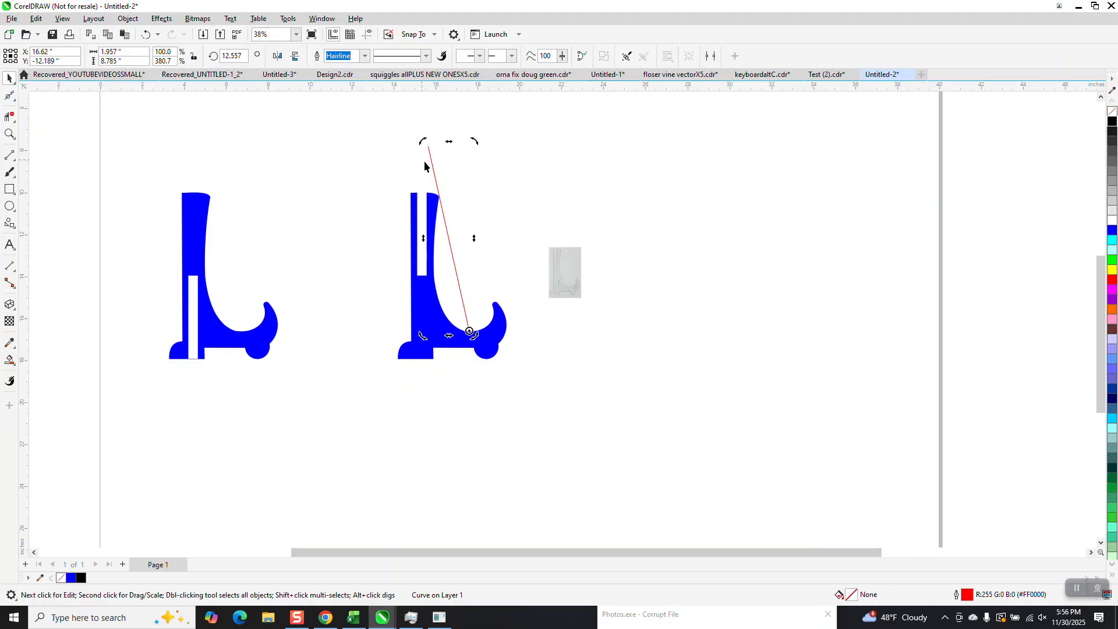
key(Delete)
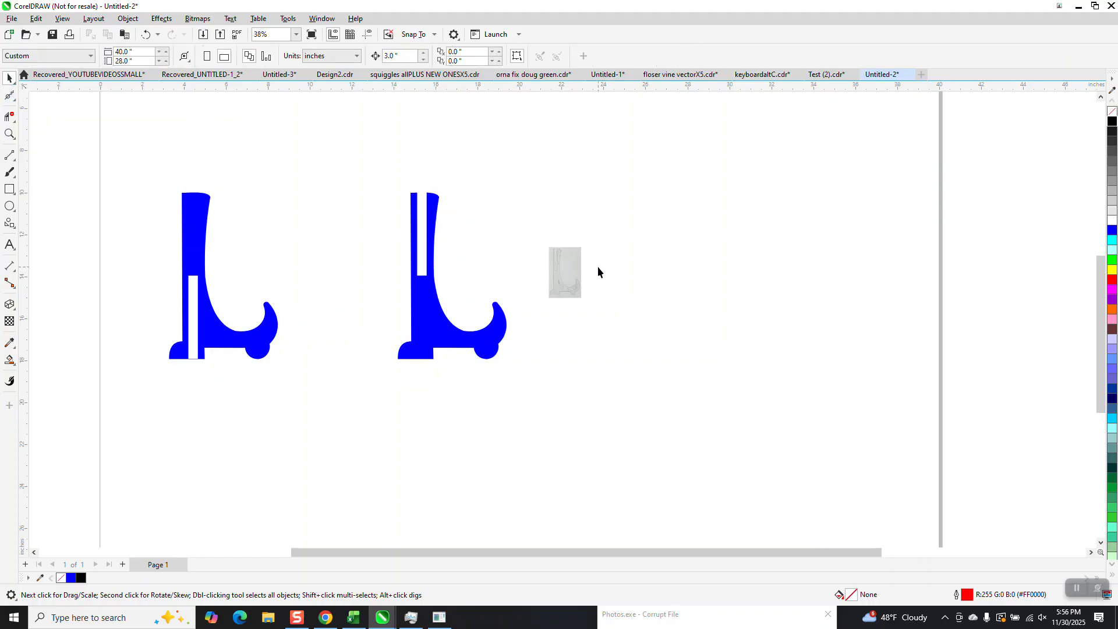
Step: Remove the fill from both stand shapes, outlining the left one in black and the right one in red
click(9, 133)
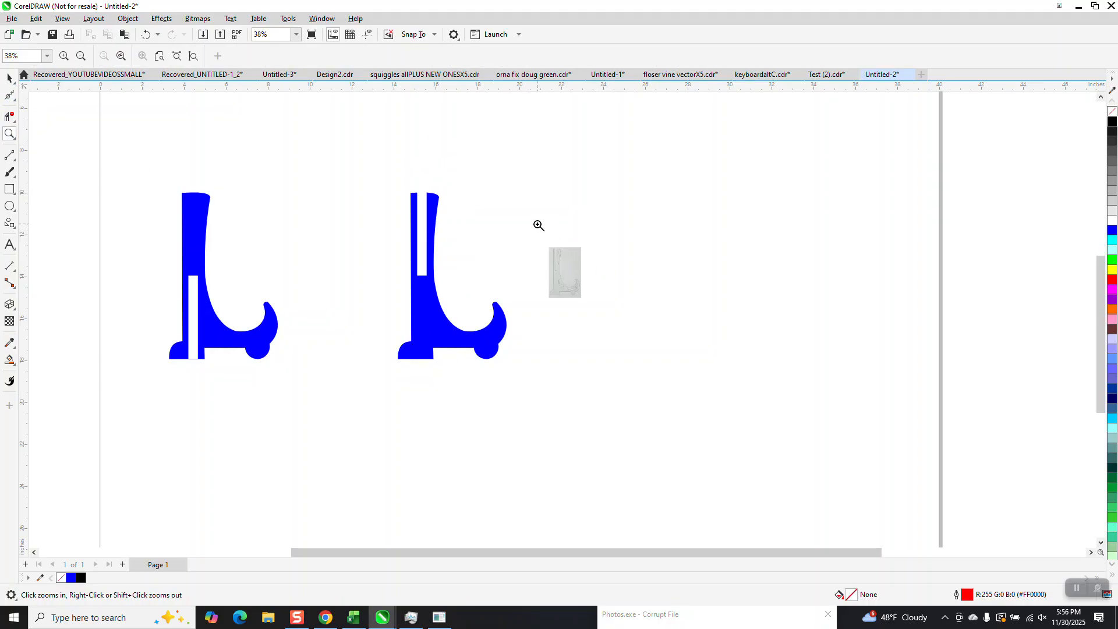
drag(539, 225, 638, 354)
scroll(503, 295, down, 4)
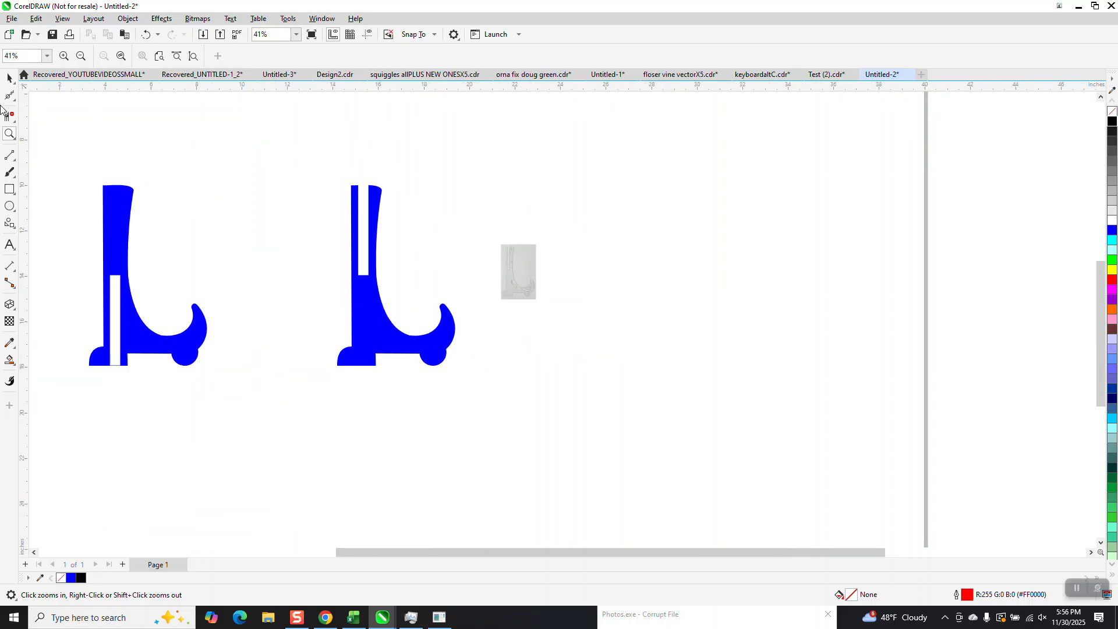
click(9, 77)
drag(80, 153, 469, 425)
click(1112, 110)
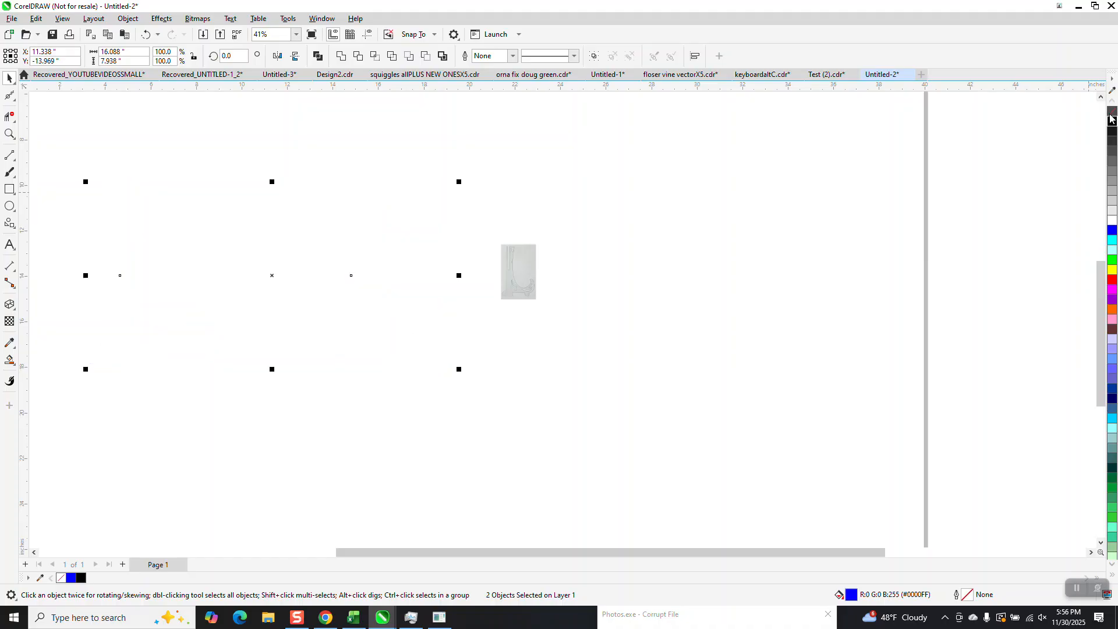
right_click(1109, 123)
drag(283, 163, 464, 374)
right_click(1110, 281)
Step: Nudge the red stand over the black one to compare them, then back beside it
scroll(769, 312, down, 2)
key(Left)
key(Left)
key(Left)
key(Left)
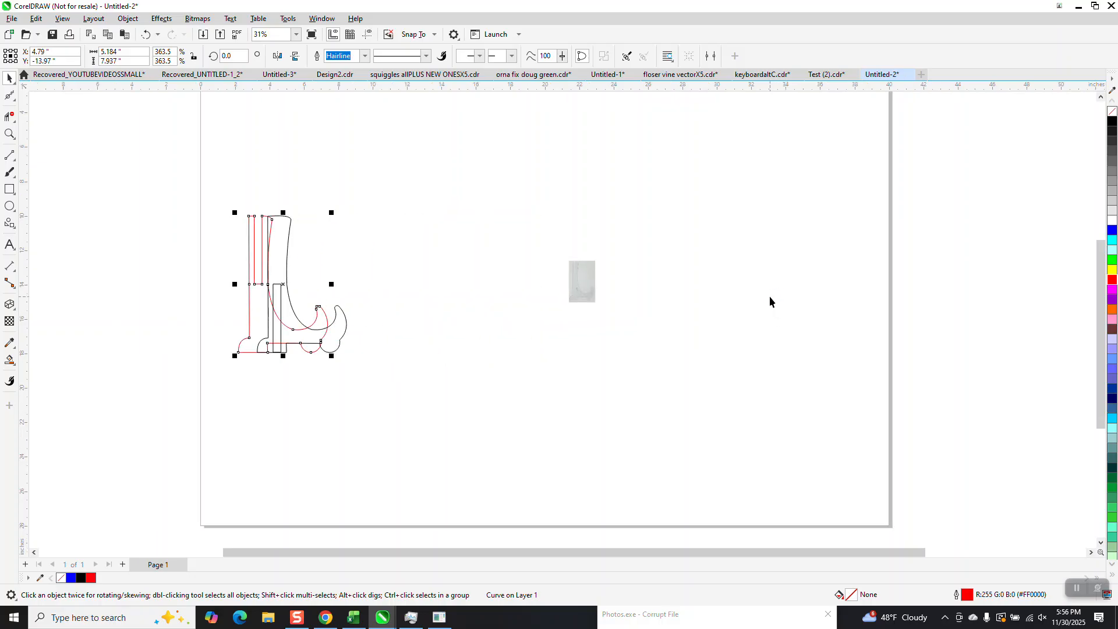
key(Right)
key(Right)
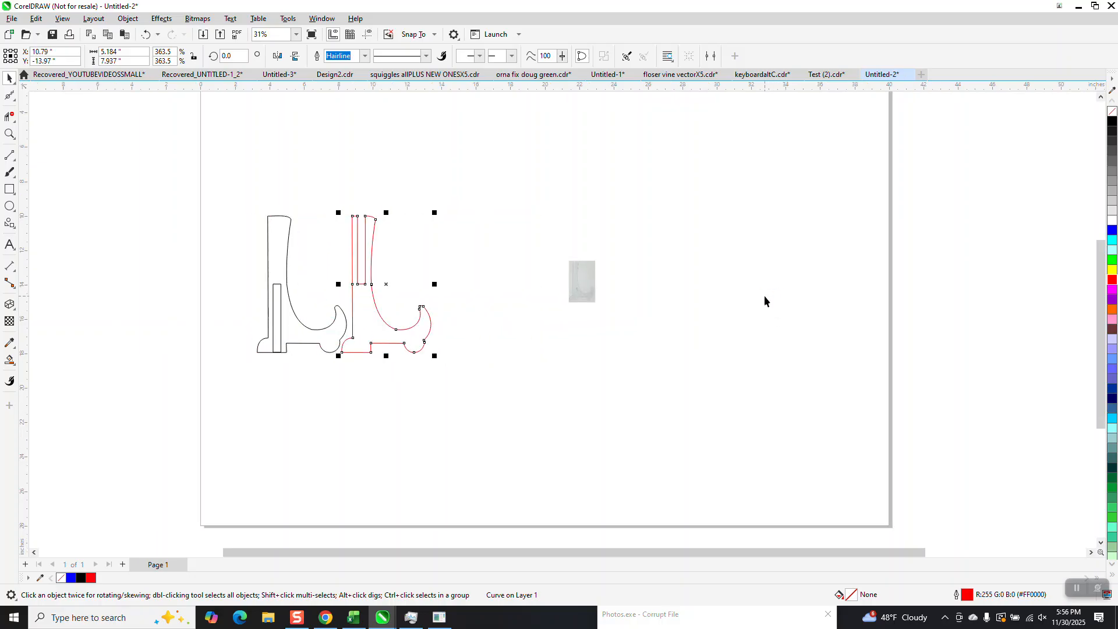
key(Right)
key(Escape)
Step: Set the nudge distance to 2.18 inches and nudge the red stand four steps left over the black one
drag(407, 58, 373, 61)
text(2.)
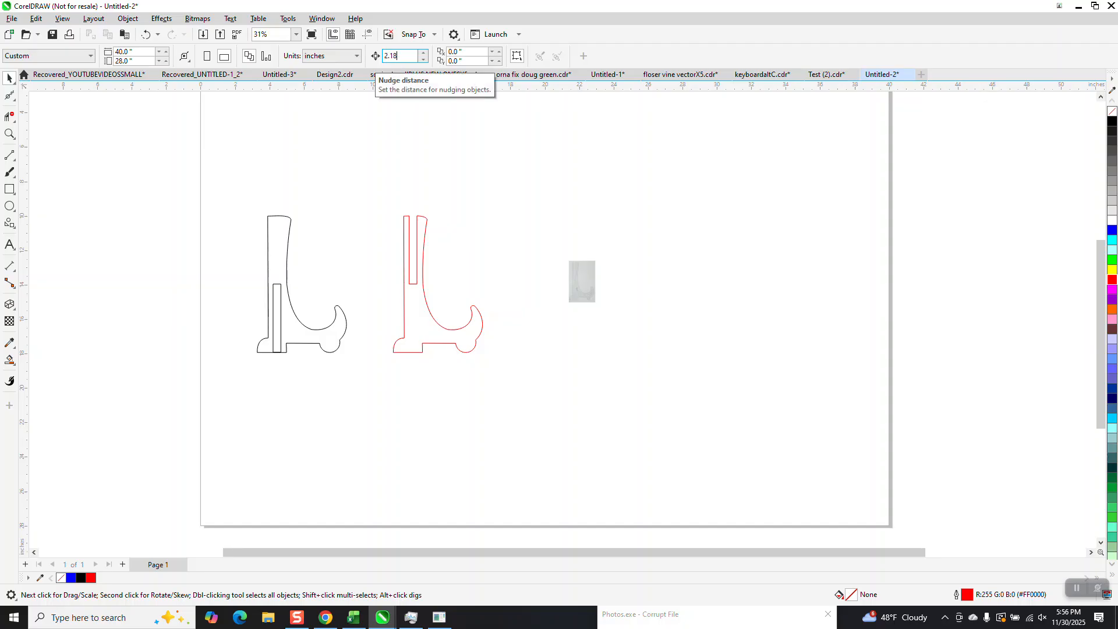
click(411, 237)
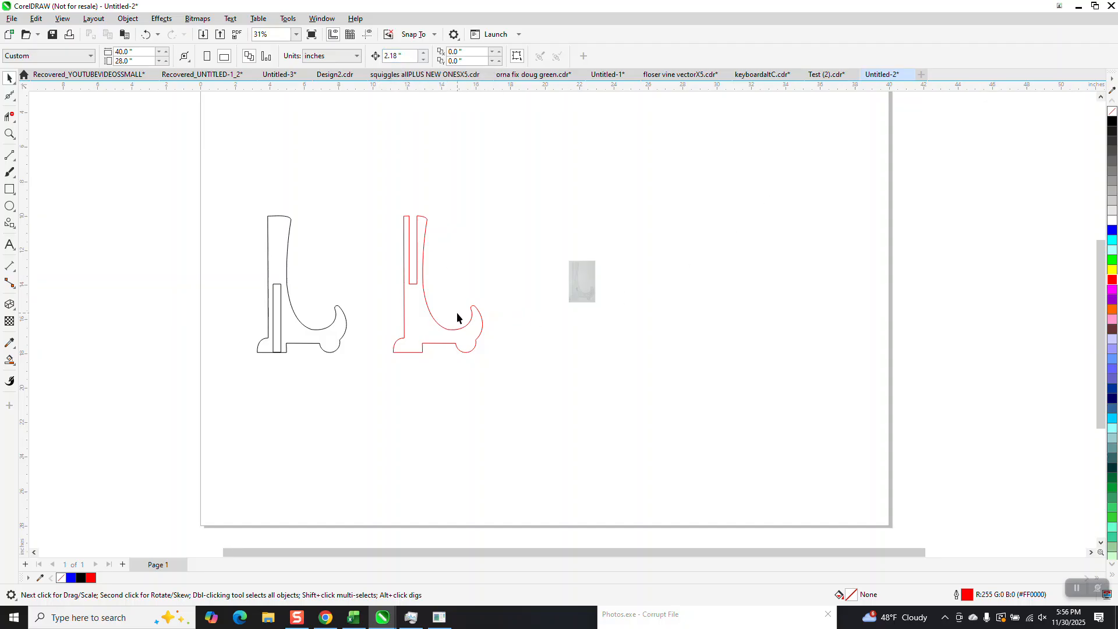
click(423, 315)
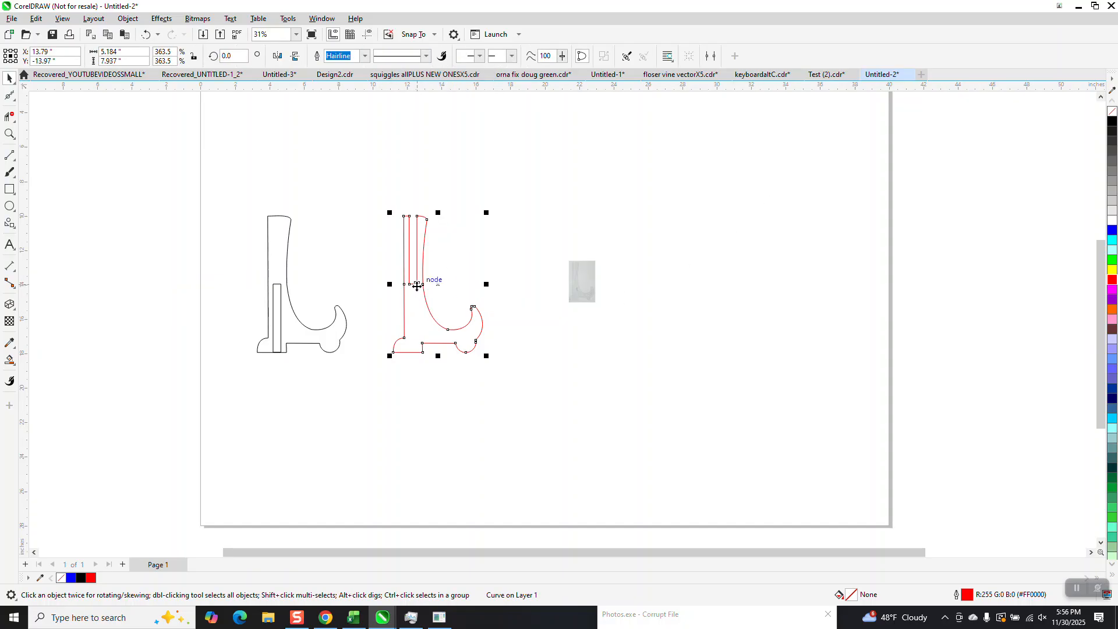
key(Left)
key(Left)
key(Left)
key(Left)
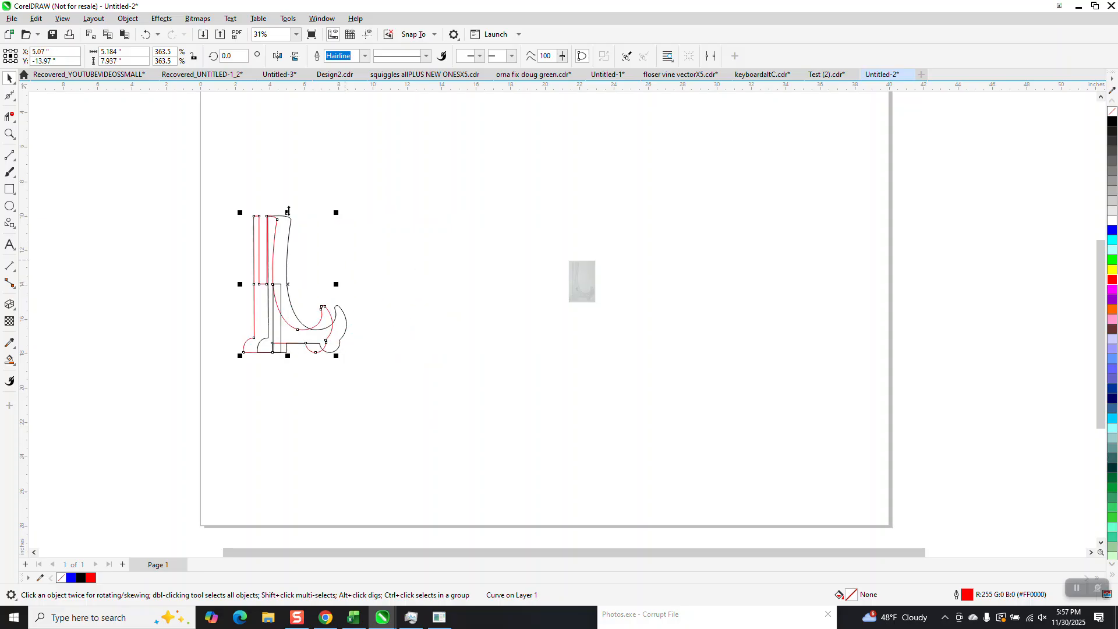
Step: Center both stand outlines on the page and move the template photo up to the right
drag(289, 283, 400, 402)
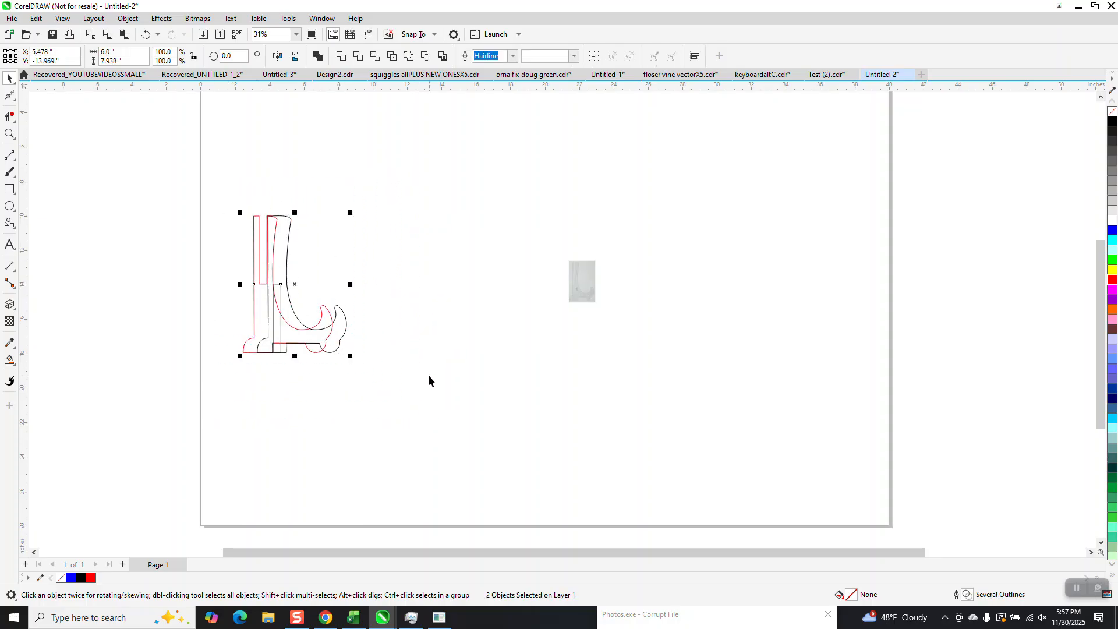
key(p)
drag(591, 272, 701, 202)
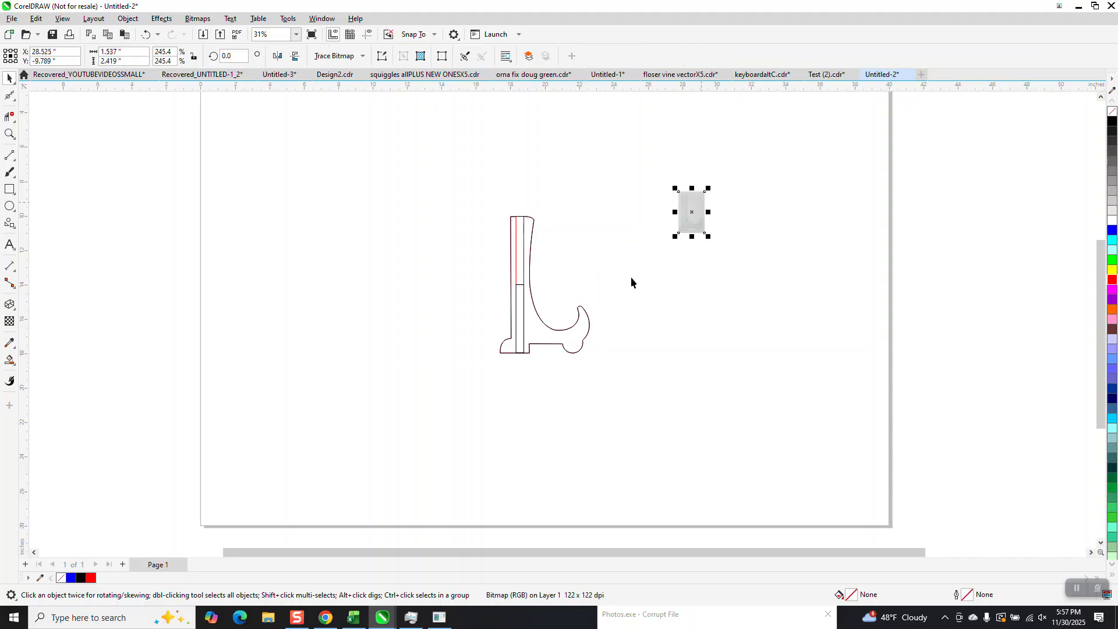
Step: Nudge the black stand three steps left so it sits beside the red one
click(572, 332)
key(Left)
key(Left)
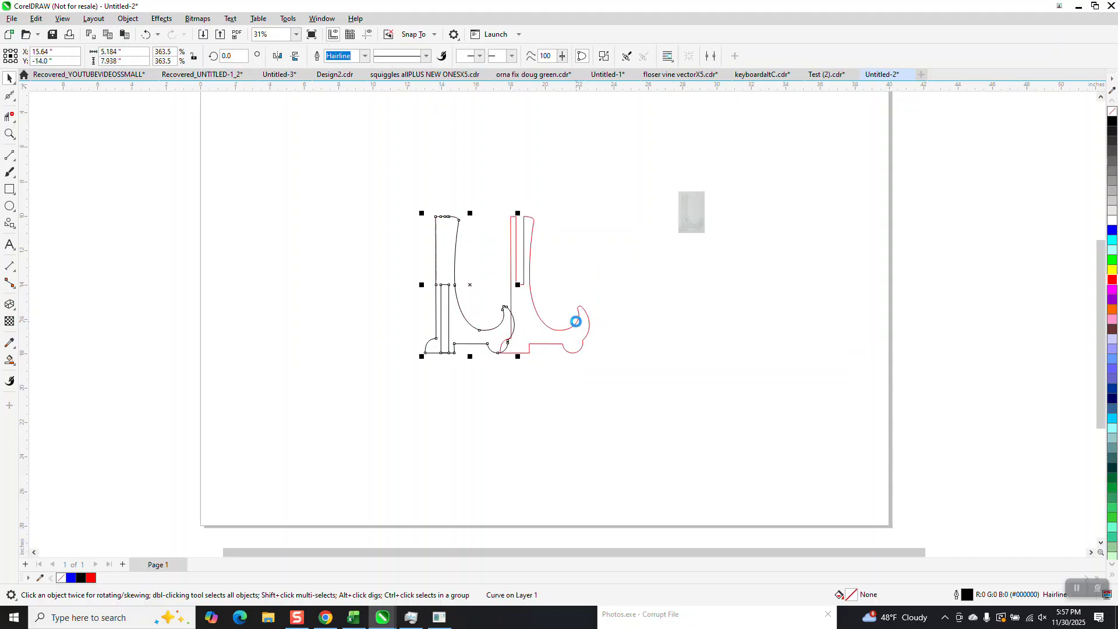
key(Left)
Step: Move the template photo next to the red stand's hooked foot
click(9, 134)
drag(646, 169, 794, 287)
scroll(459, 294, up, 5)
scroll(441, 220, down, 3)
scroll(449, 260, down, 4)
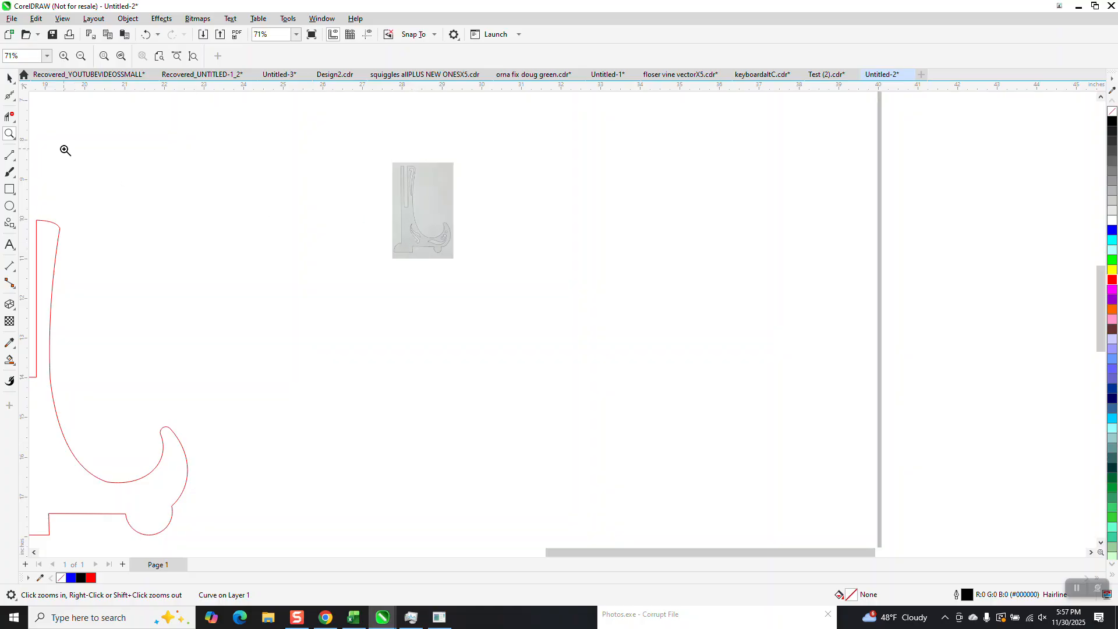
click(10, 77)
drag(432, 236, 224, 457)
Step: Draw a circle about 0.29 inch inside the foot's curl and add a larger 0.49 inch circle below it
click(9, 134)
drag(80, 384, 365, 542)
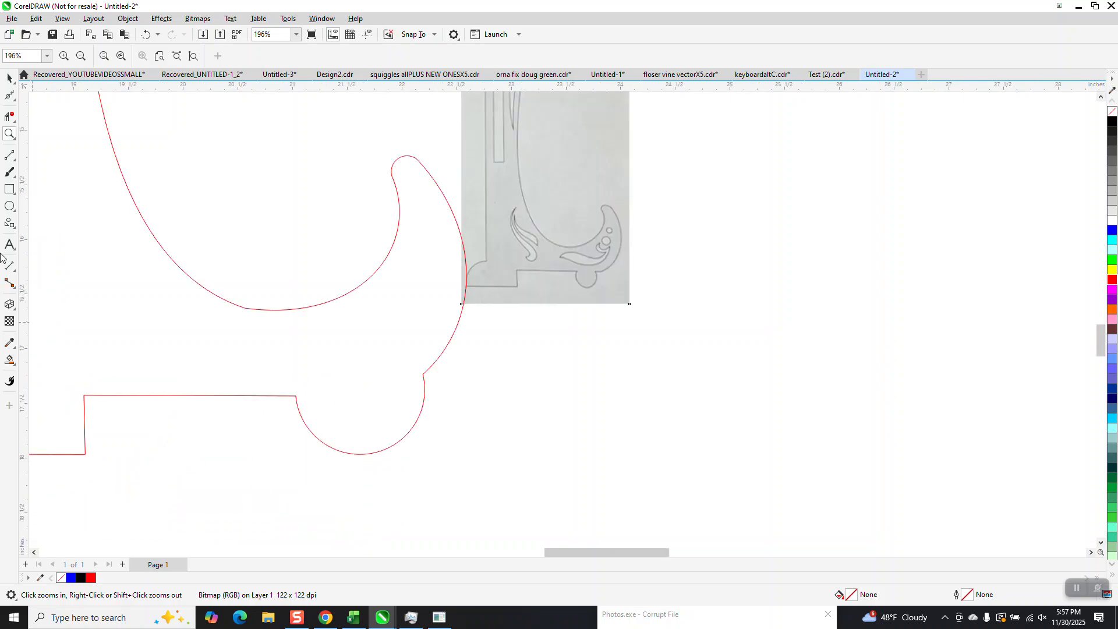
click(10, 206)
drag(442, 249, 410, 280)
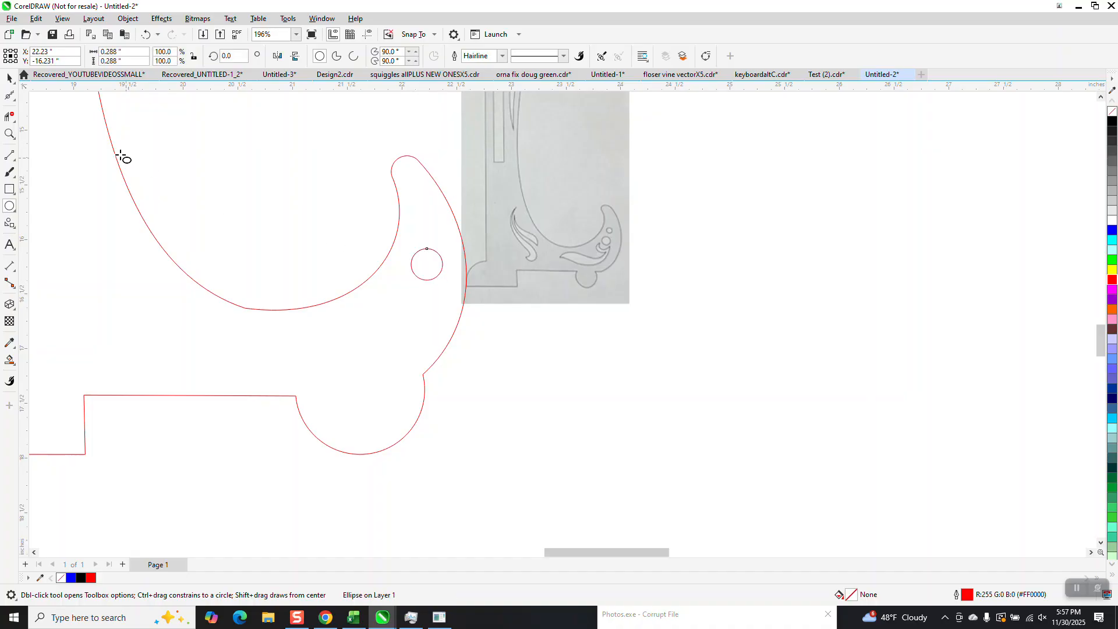
key(space)
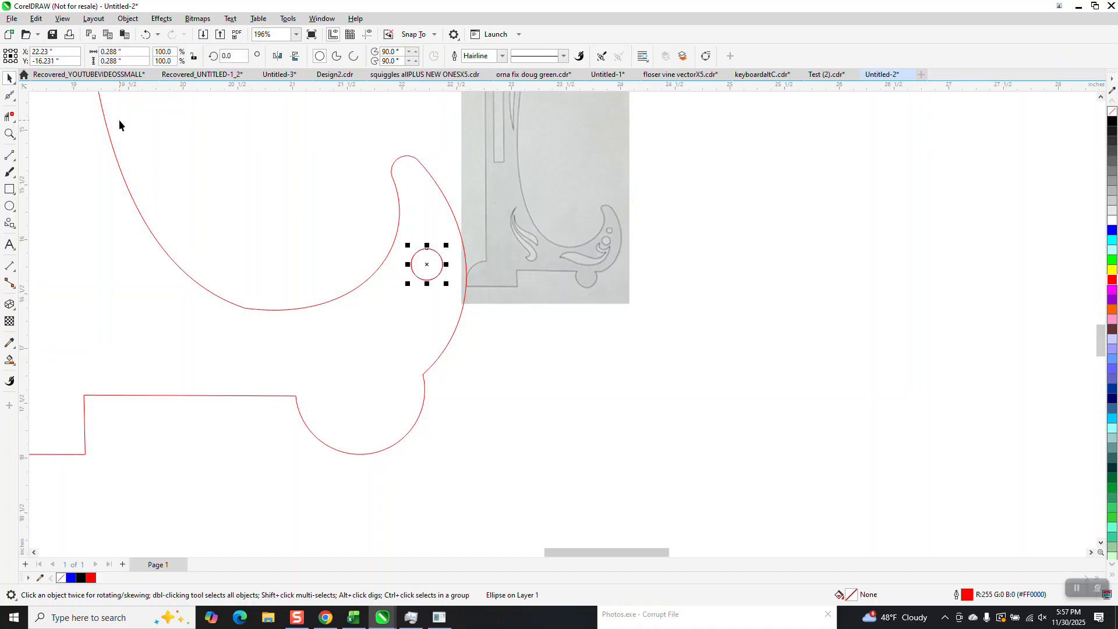
drag(429, 264, 400, 324)
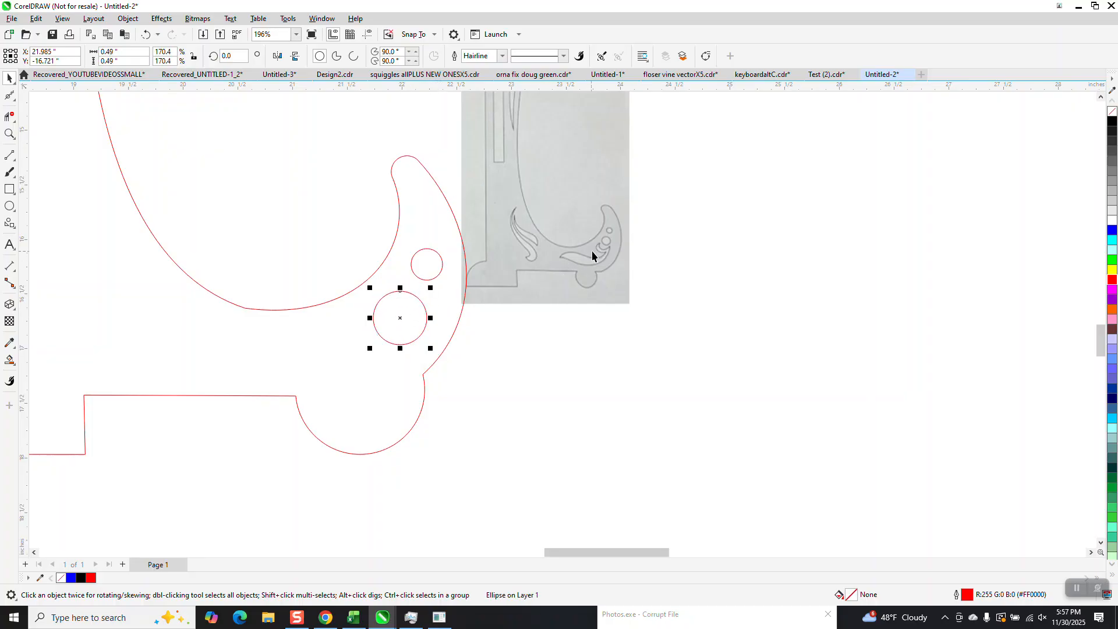
Step: Draw the leaf scroll freehand beneath the larger circle, following the template's curled leaf
click(9, 134)
drag(512, 222, 619, 287)
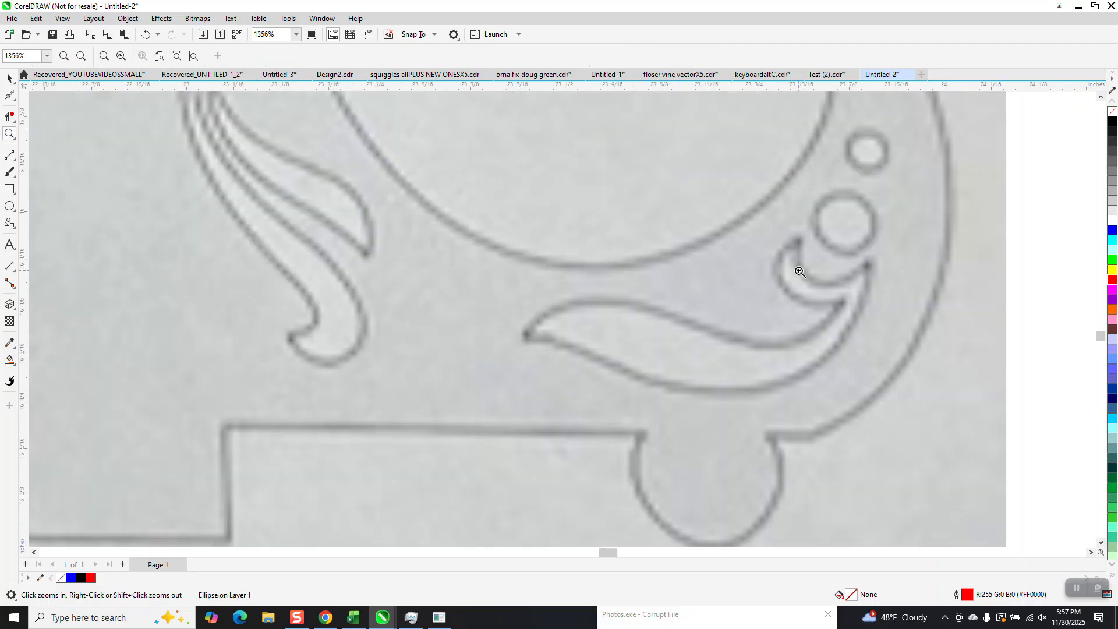
scroll(711, 275, down, 6)
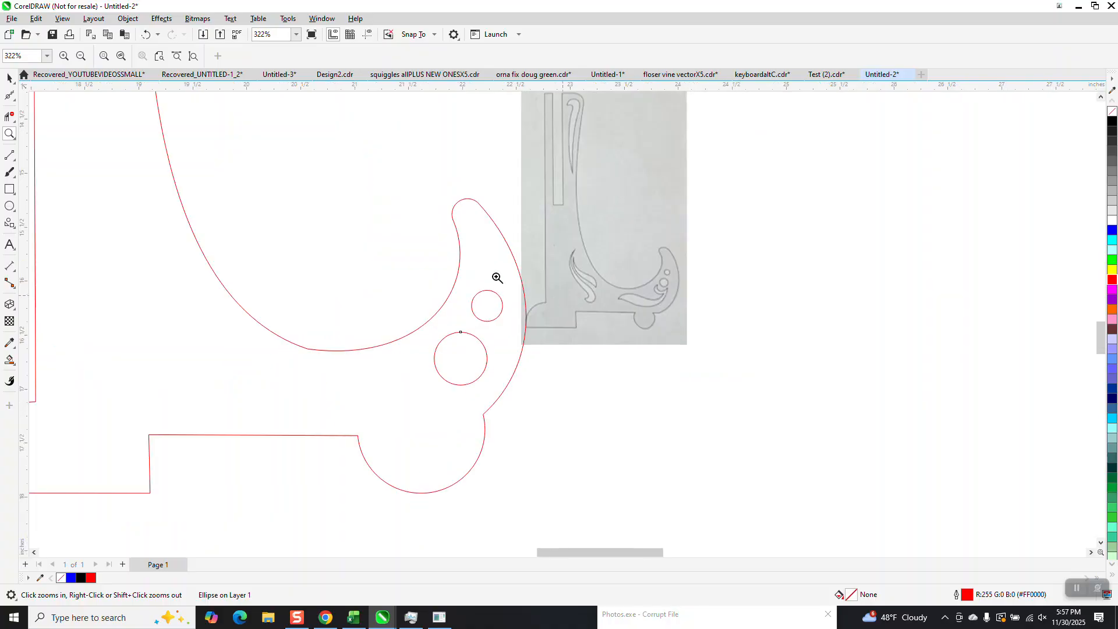
drag(347, 286, 552, 466)
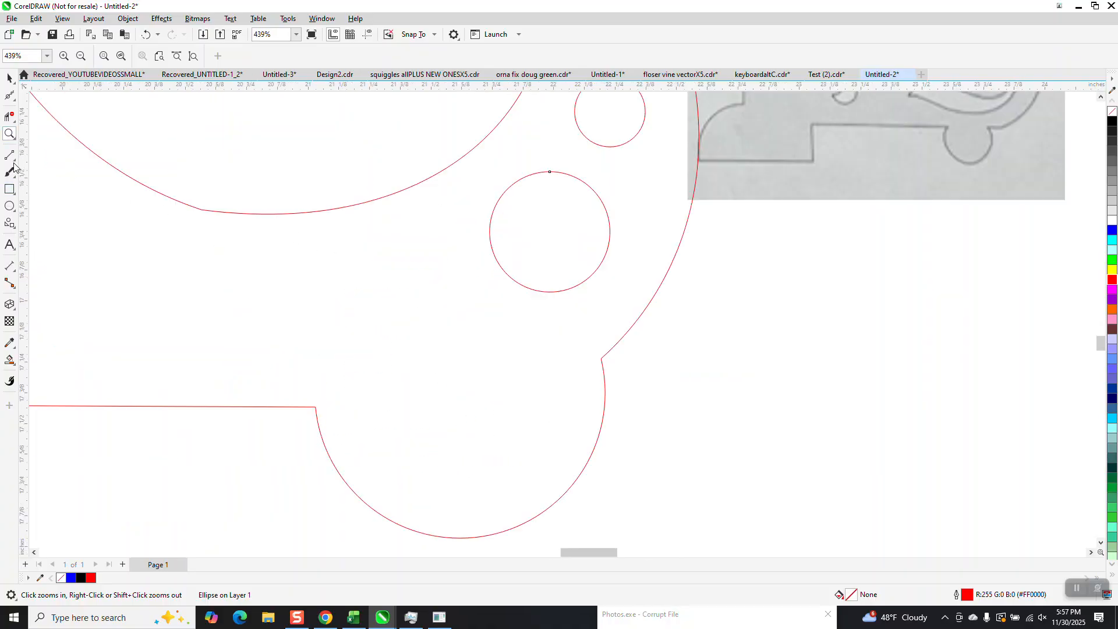
click(14, 166)
click(43, 154)
mouse_move(558, 315)
mouse_down()
mouse_move(502, 302)
mouse_move(468, 265)
mouse_move(465, 243)
mouse_up()
scroll(465, 243, down, 2)
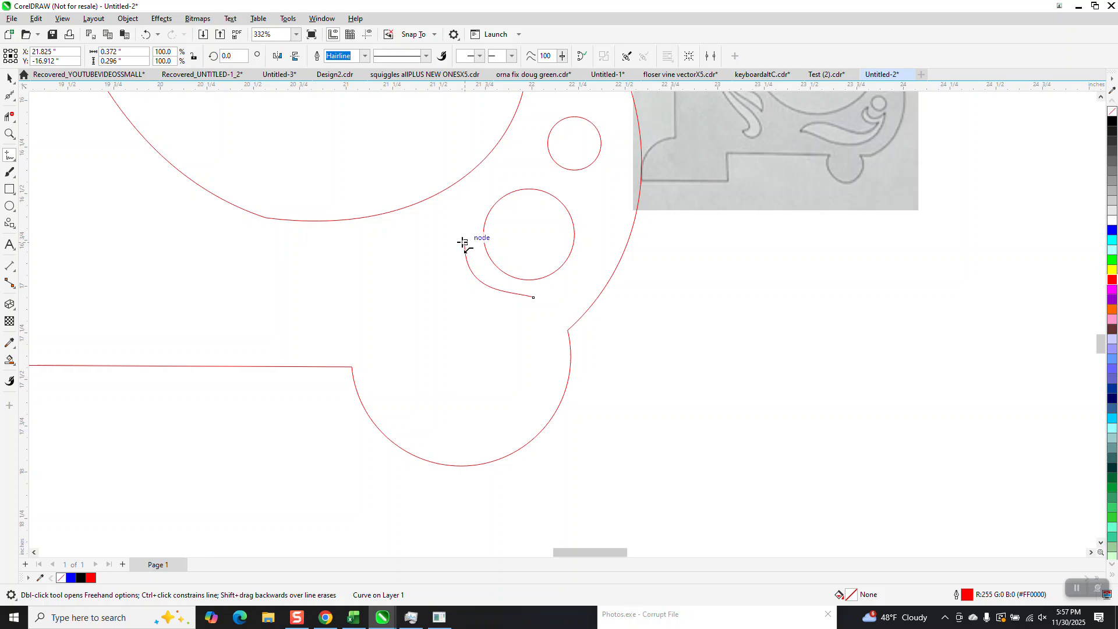
mouse_move(462, 243)
mouse_down()
mouse_move(467, 288)
mouse_move(494, 307)
mouse_move(485, 319)
mouse_move(396, 320)
mouse_move(309, 281)
mouse_move(293, 301)
mouse_move(442, 336)
mouse_move(492, 335)
mouse_move(534, 298)
mouse_up()
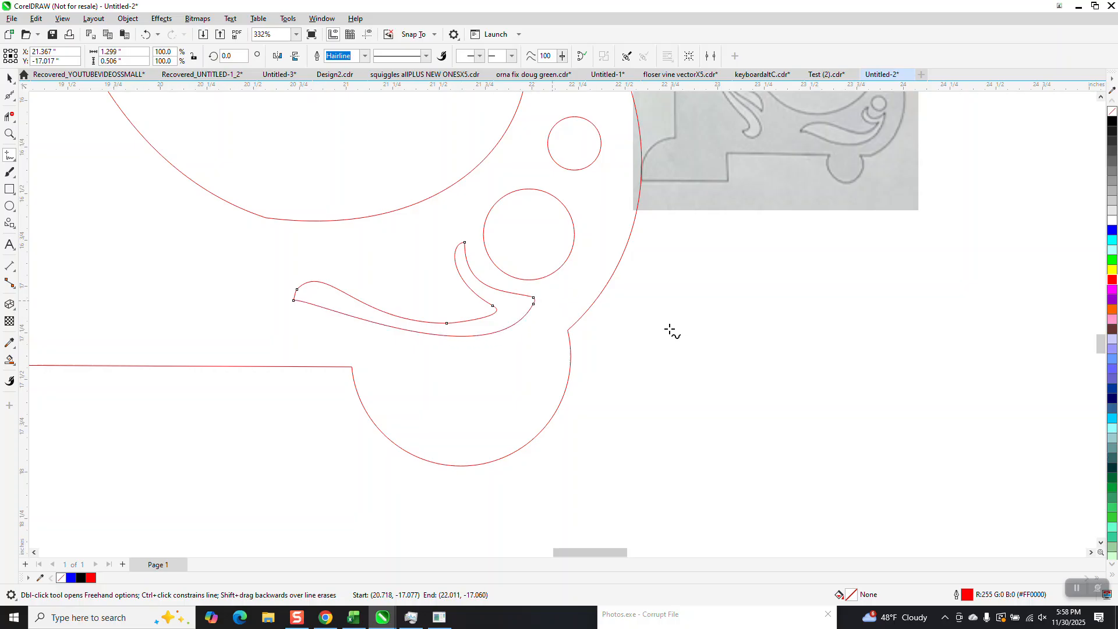
Step: Smooth the leaf scroll's curves with the Smooth tool at a 0.25-inch nib size
click(10, 133)
drag(428, 217, 565, 354)
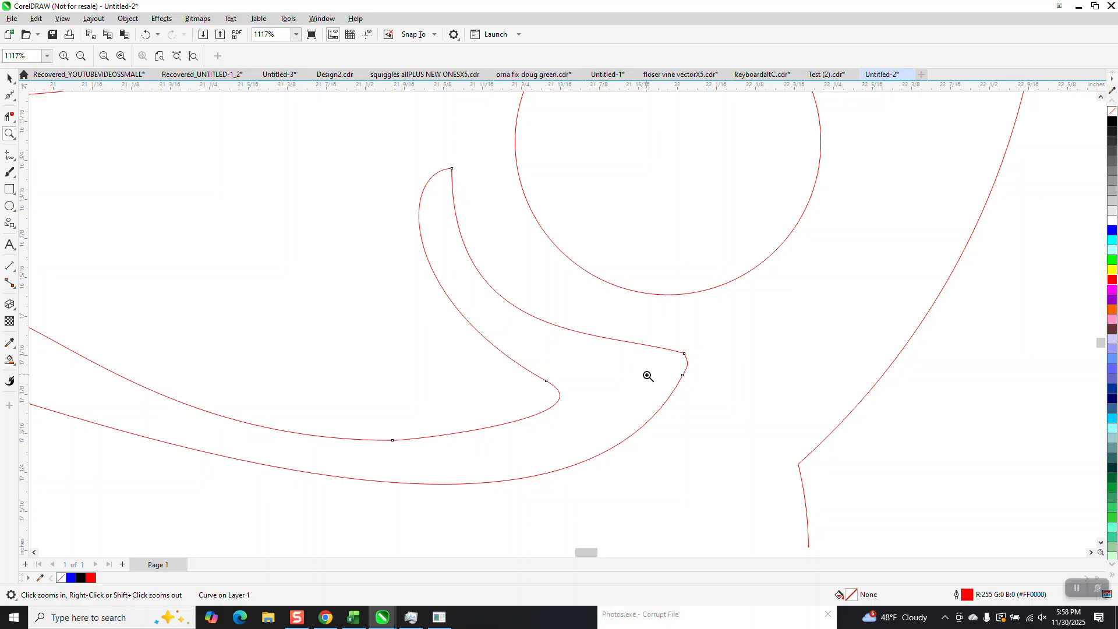
scroll(391, 300, down, 1)
click(10, 97)
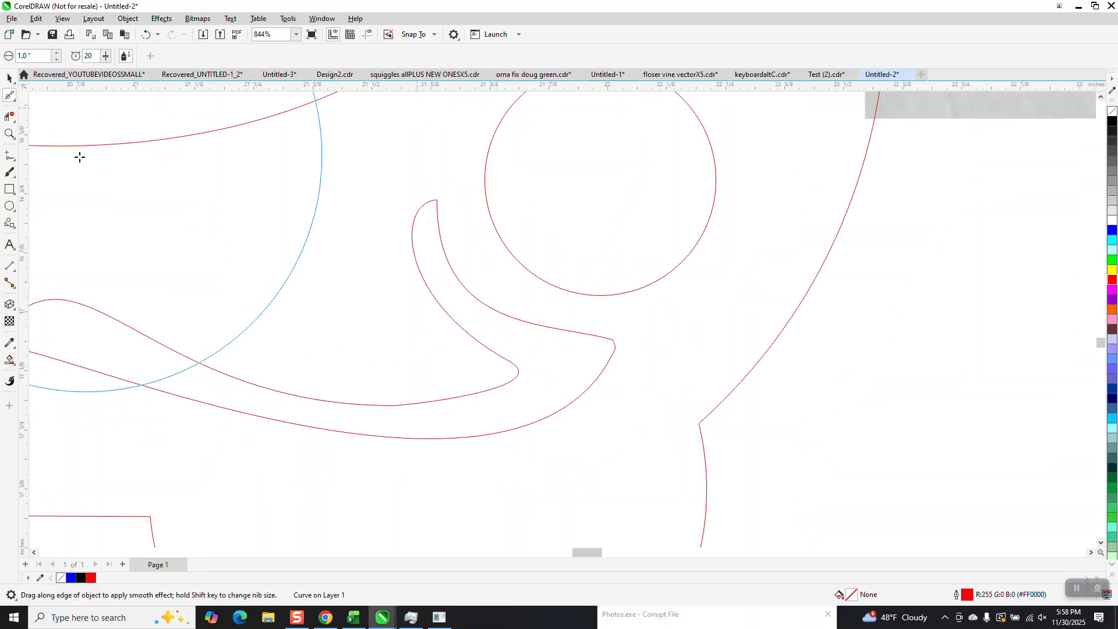
click(10, 155)
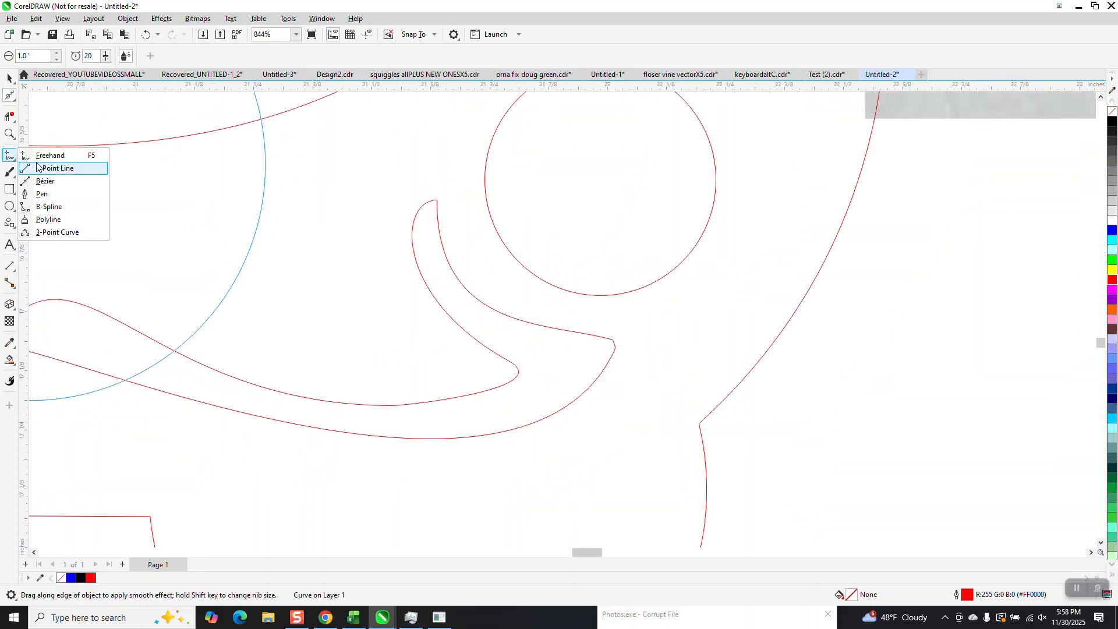
click(41, 154)
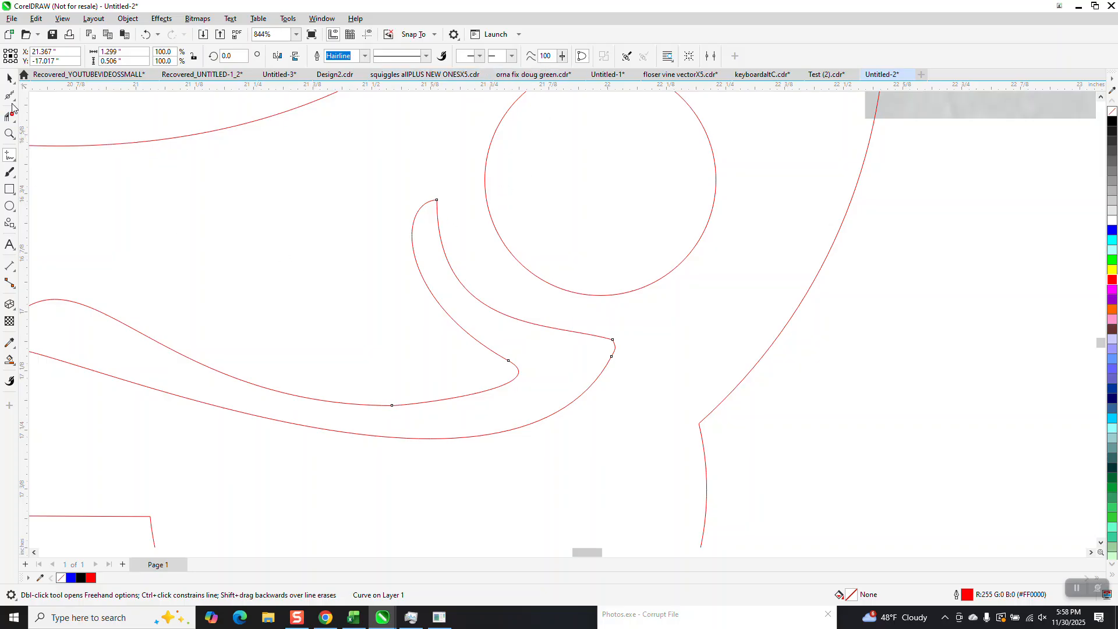
click(11, 97)
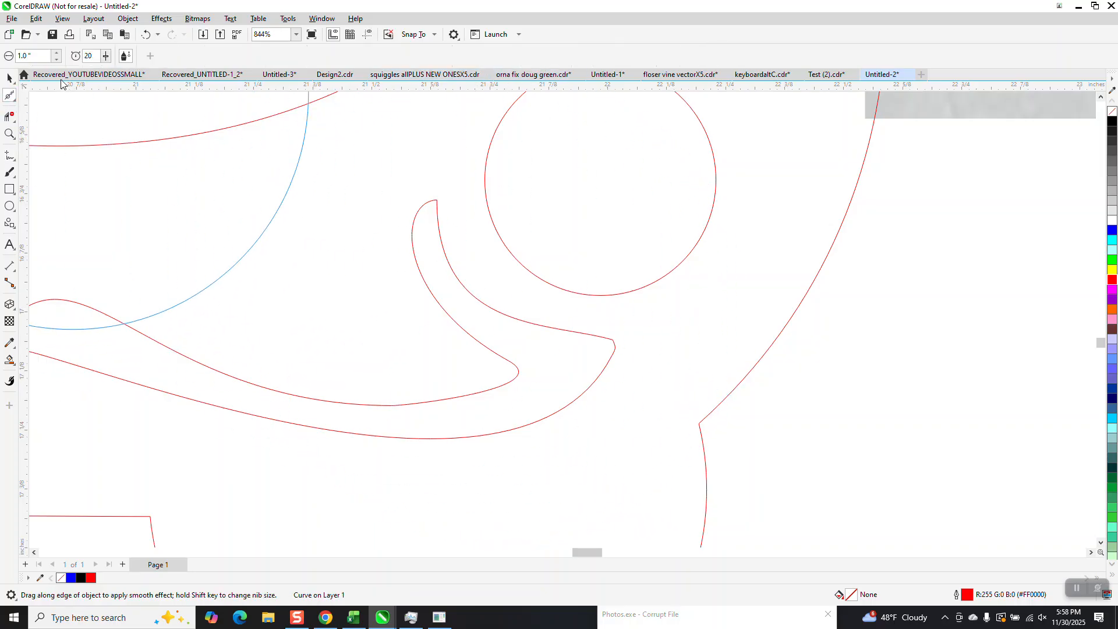
double_click(33, 55)
key(BackSpace)
text(.25)
key(Return)
mouse_move(613, 354)
mouse_down()
mouse_move(606, 349)
mouse_move(605, 364)
mouse_move(479, 264)
mouse_move(457, 275)
mouse_up()
scroll(409, 328, down, 1)
mouse_move(410, 347)
mouse_down()
mouse_move(130, 322)
mouse_move(255, 305)
mouse_up()
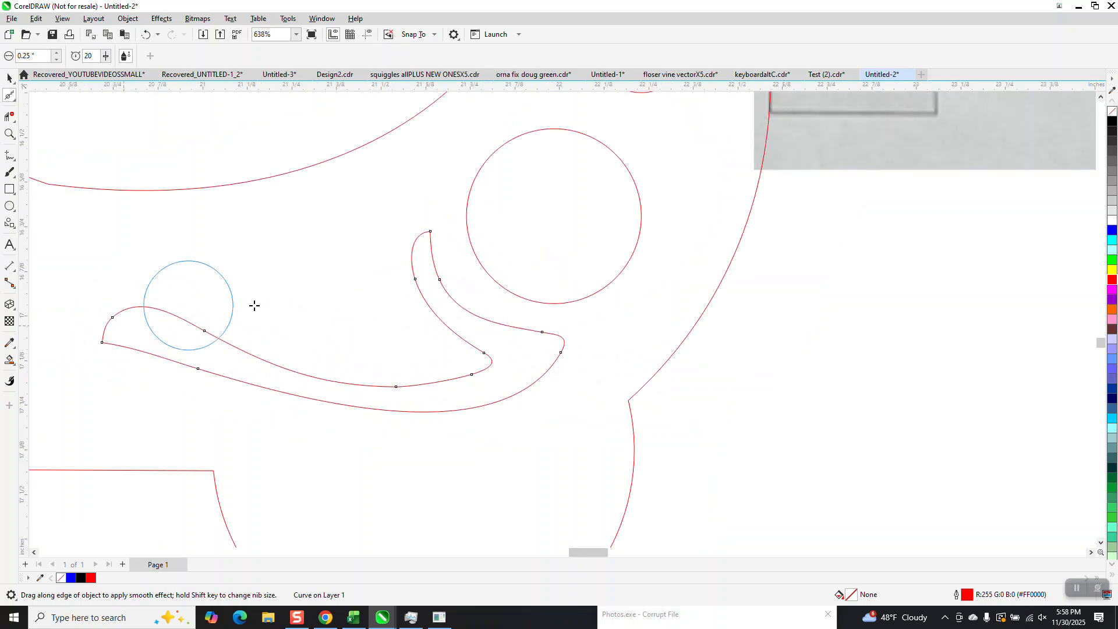
Step: Enlarge the larger circle to about 0.77 inch
click(9, 77)
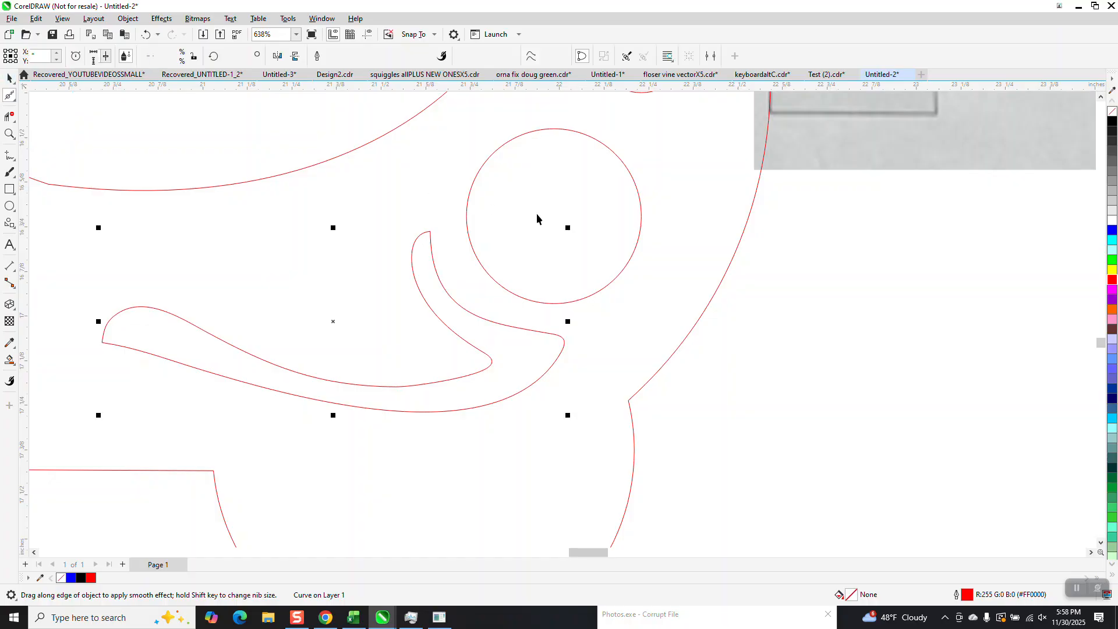
click(550, 217)
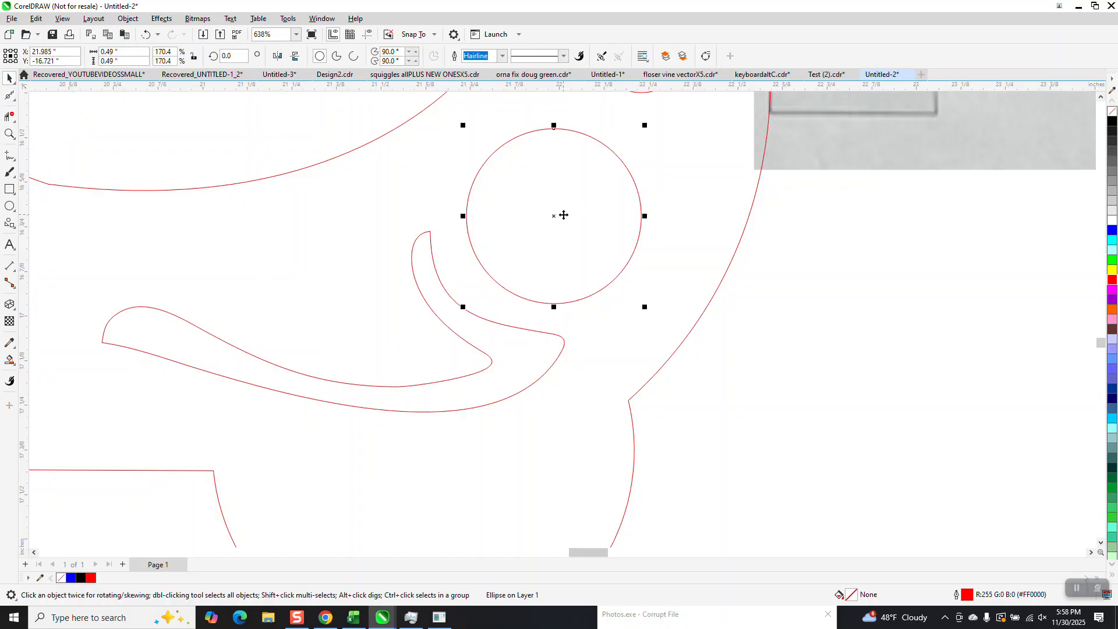
drag(644, 126, 694, 128)
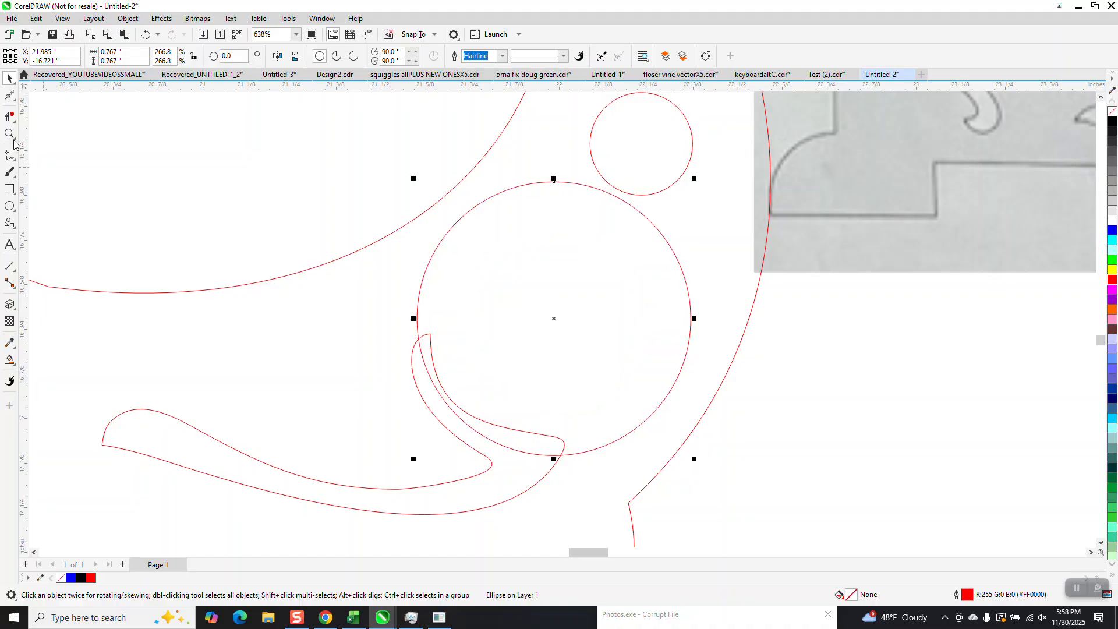
Step: Fill the leaf scroll with blue
scroll(78, 338, down, 1)
click(9, 360)
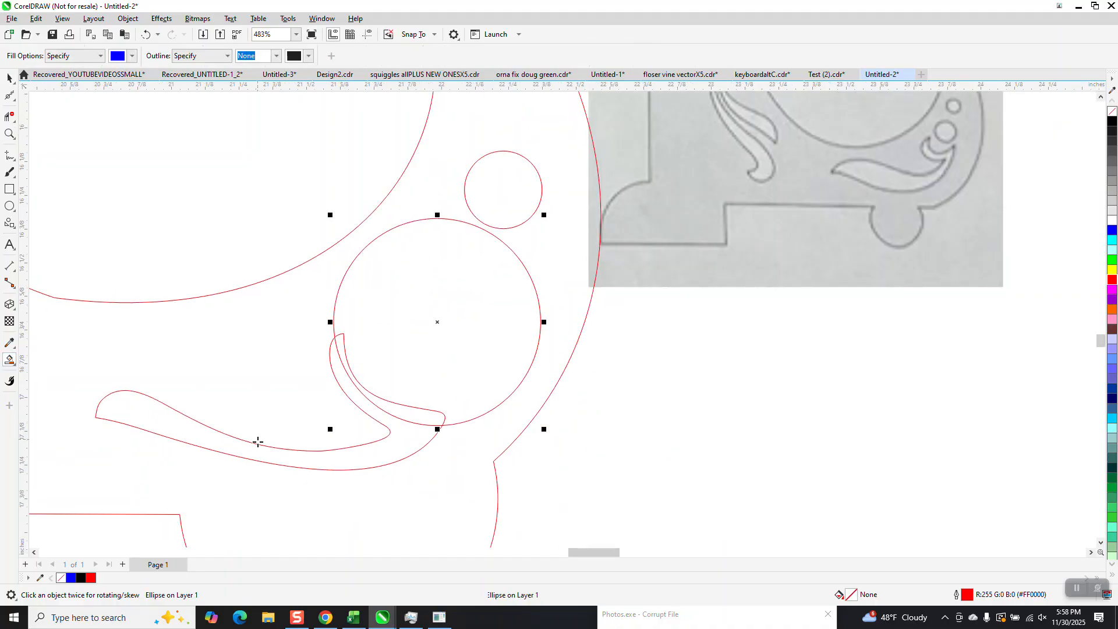
click(219, 449)
Step: Shrink the larger circle to about 0.62 inch
click(10, 78)
click(508, 248)
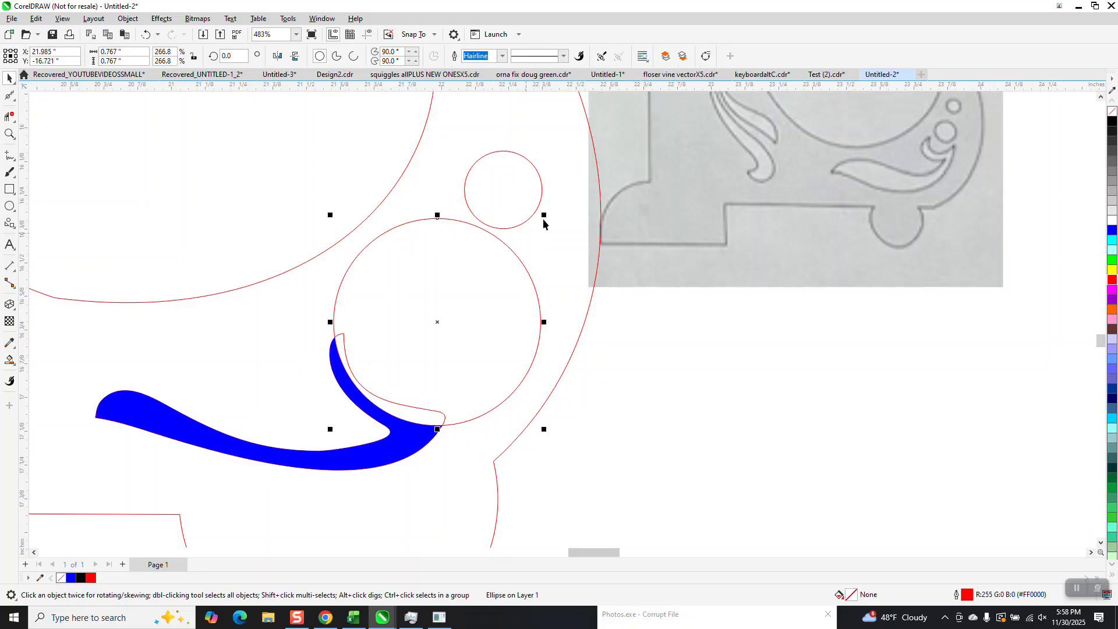
drag(545, 216, 533, 236)
Step: Remove the leaf scroll's fill and outline it in red
click(442, 425)
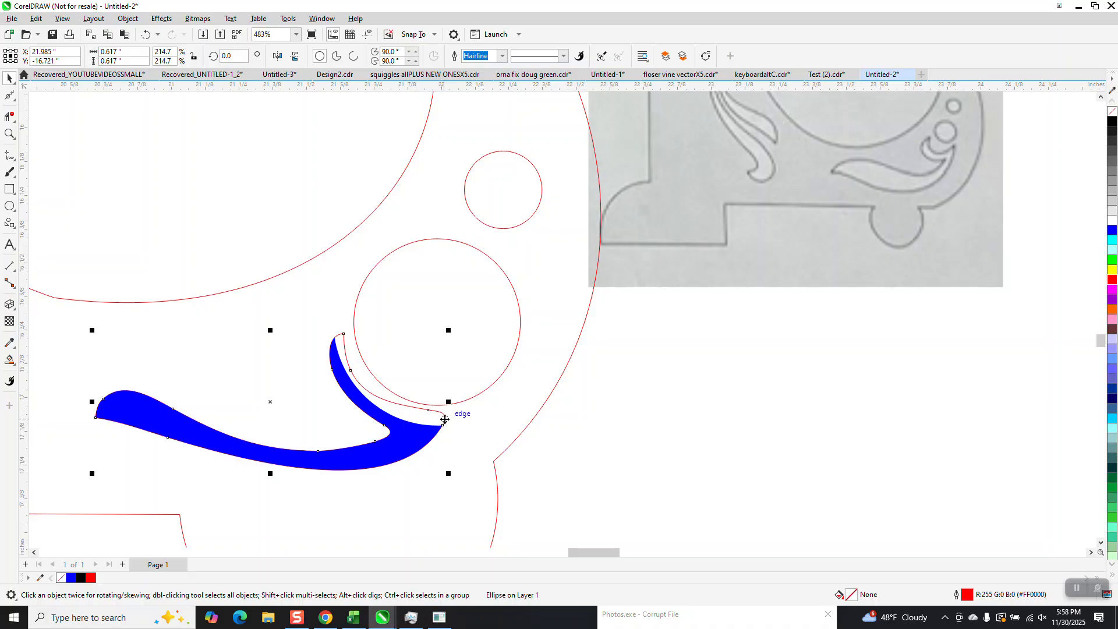
click(449, 416)
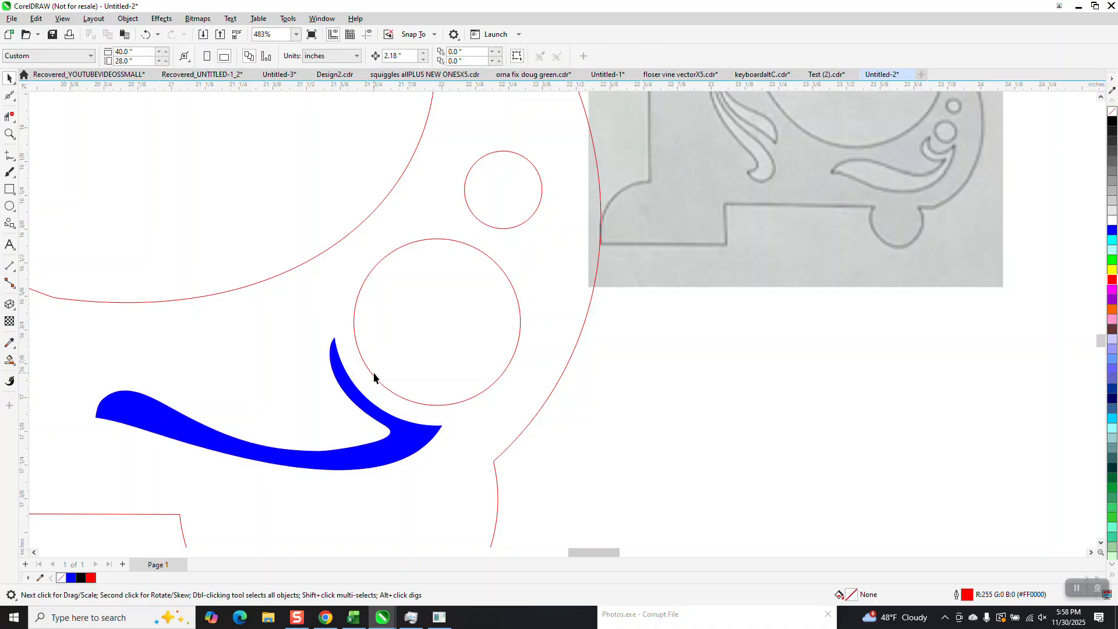
scroll(399, 369, down, 1)
click(393, 432)
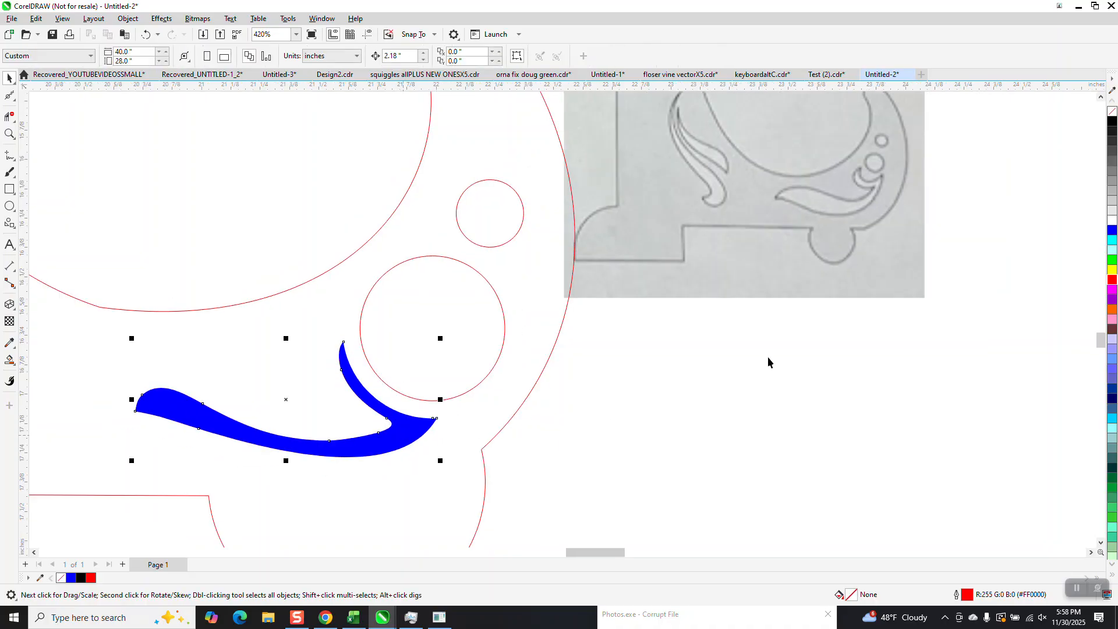
click(1112, 111)
right_click(1112, 122)
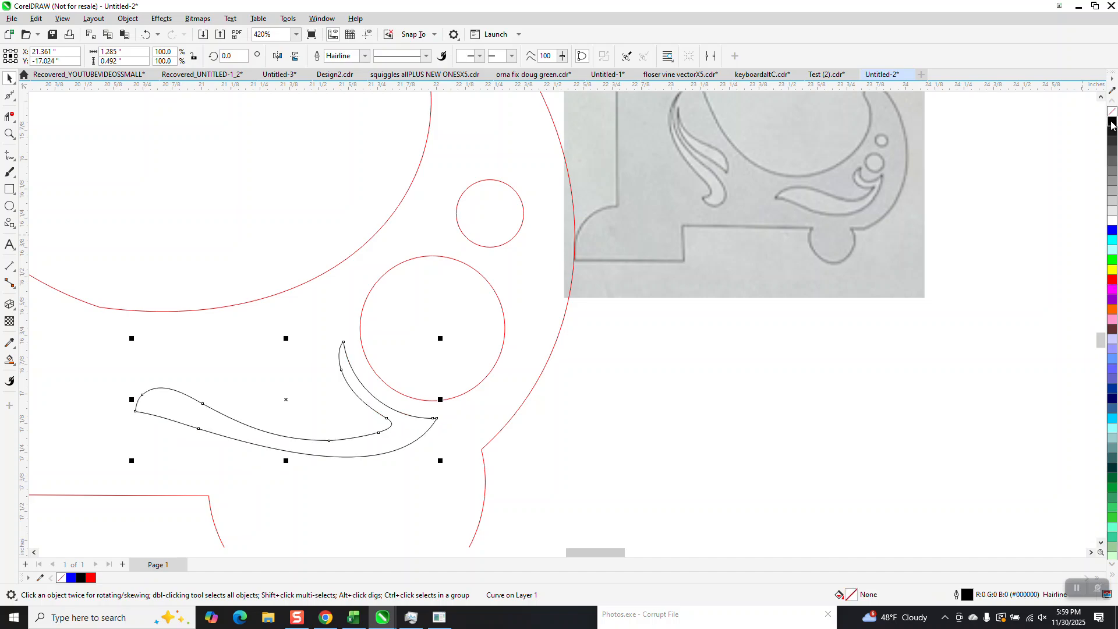
right_click(1112, 282)
Step: Zoom out to review the leaf scroll and circles against the template photo
scroll(610, 326, down, 7)
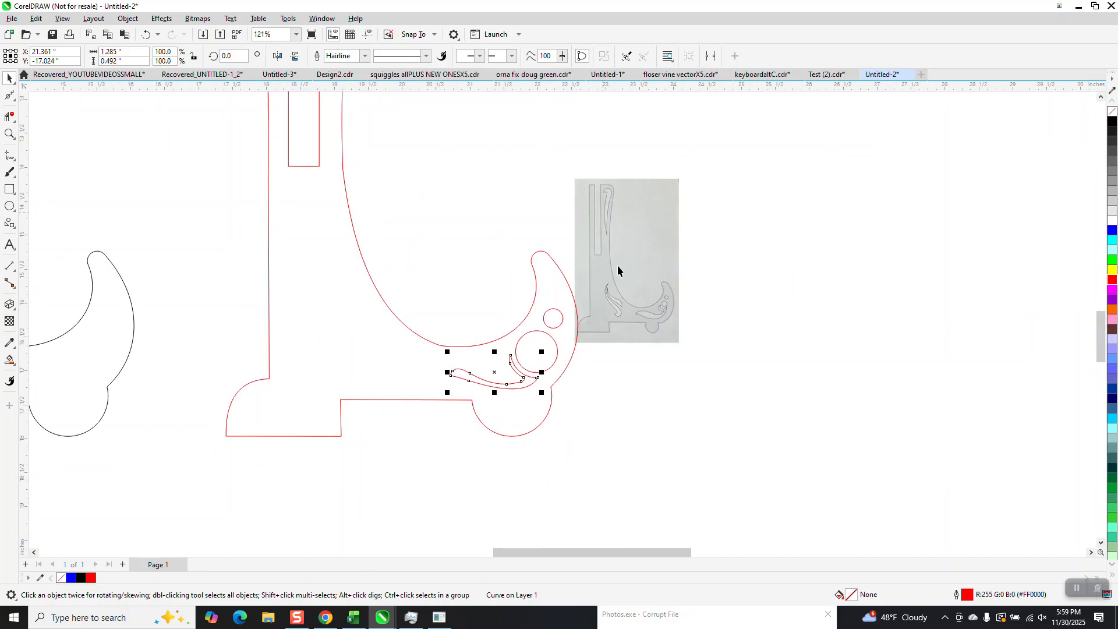
scroll(617, 264, down, 1)
scroll(612, 245, down, 1)
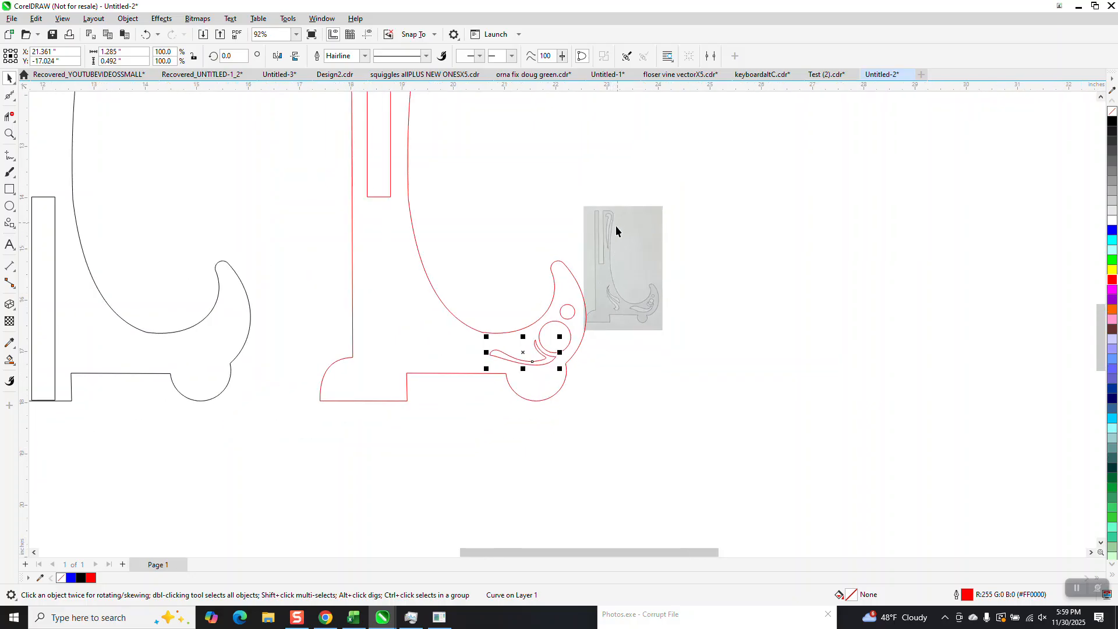
click(10, 133)
drag(550, 173, 643, 291)
scroll(582, 286, down, 2)
scroll(125, 225, down, 2)
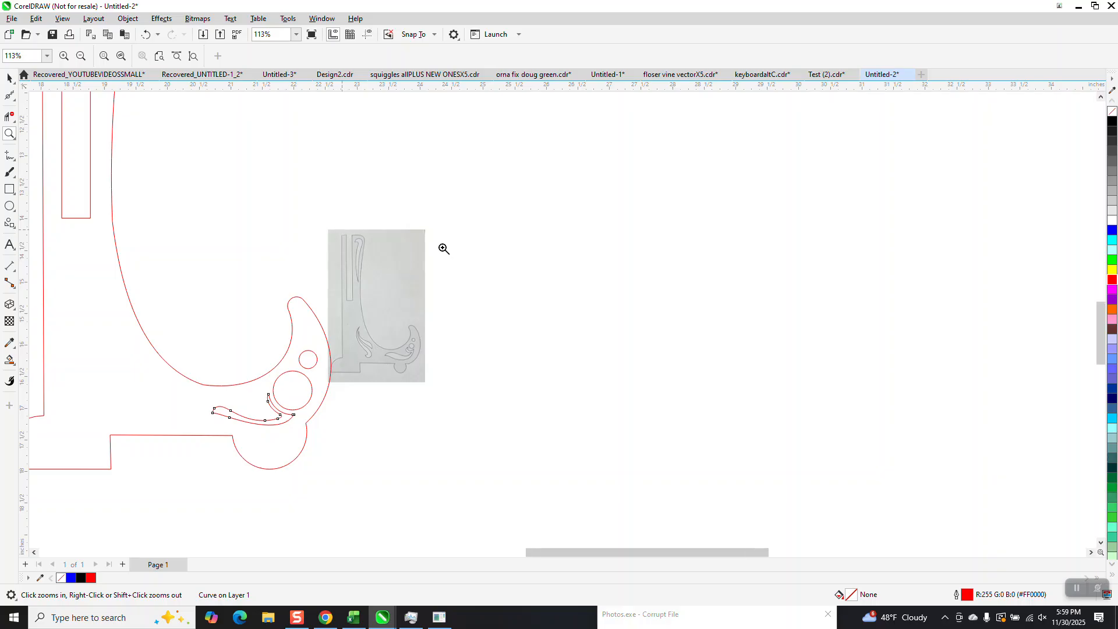
Step: Draw a freehand hook-shaped curve inside the top of the stand's slanted upright
scroll(535, 279, down, 3)
drag(338, 141, 408, 253)
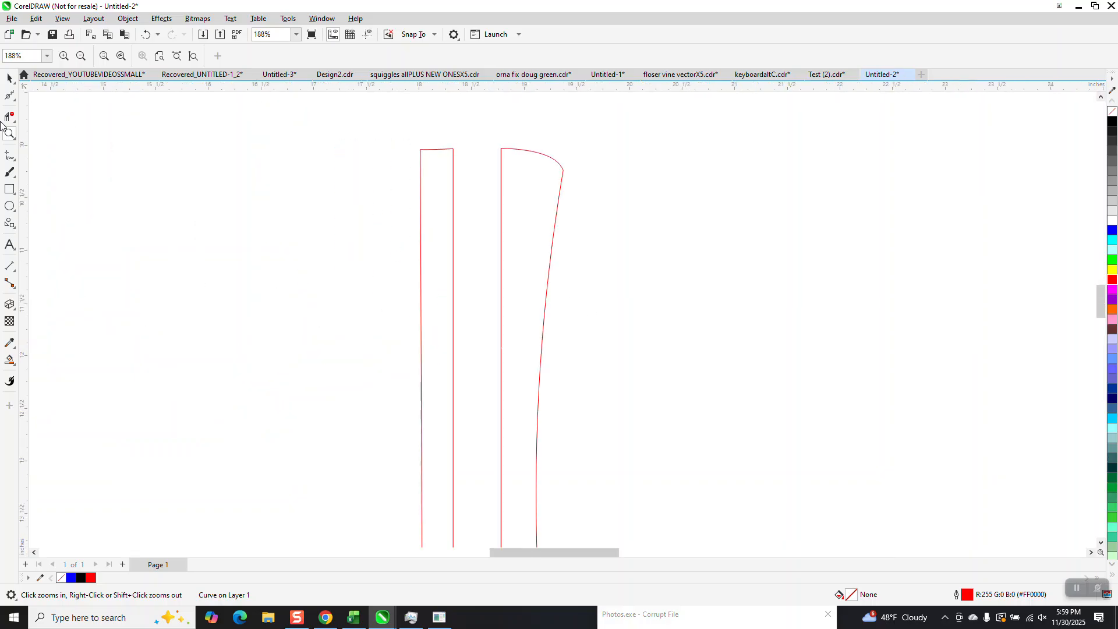
click(14, 164)
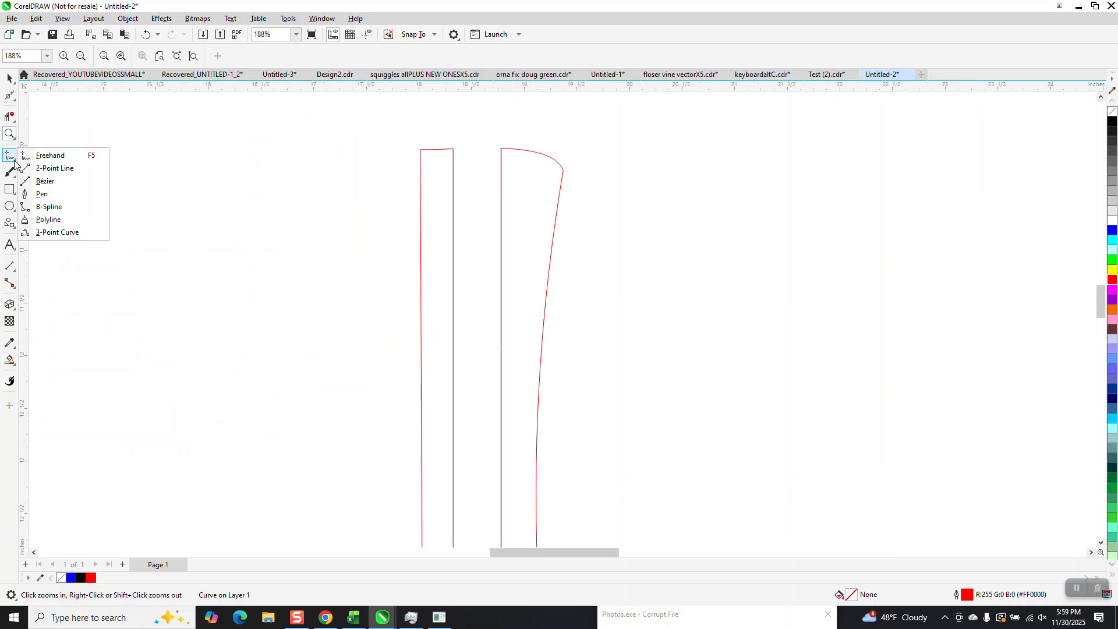
click(58, 156)
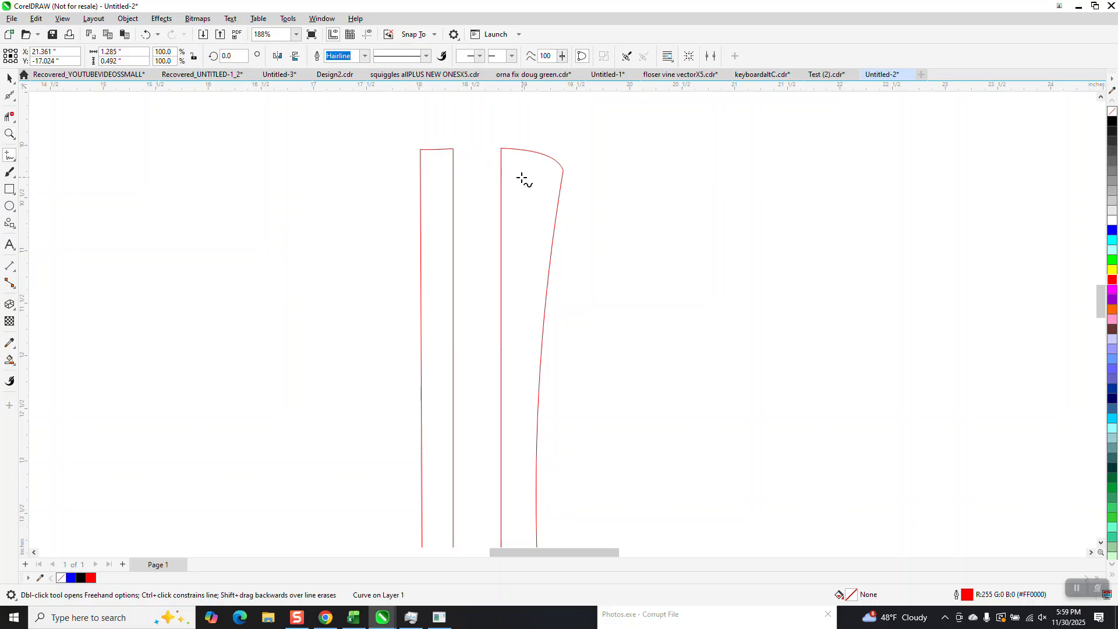
mouse_move(519, 173)
mouse_down()
mouse_move(538, 187)
mouse_move(520, 296)
mouse_up()
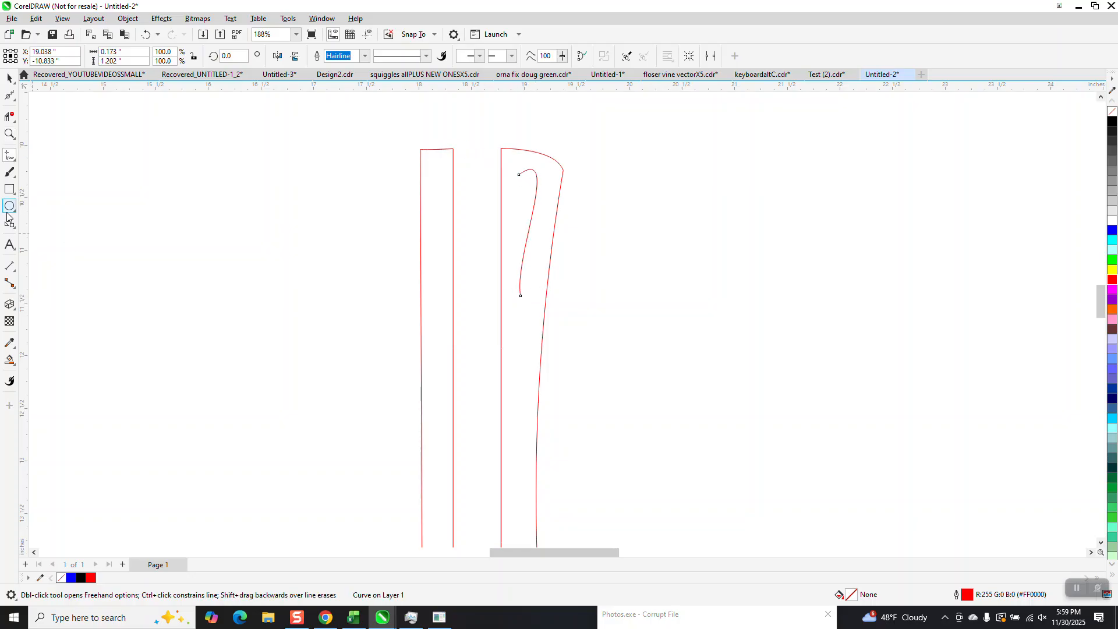
Step: Apply an Artistic Media preset stroke to the hook curve with a width of 0.04 inch
click(10, 173)
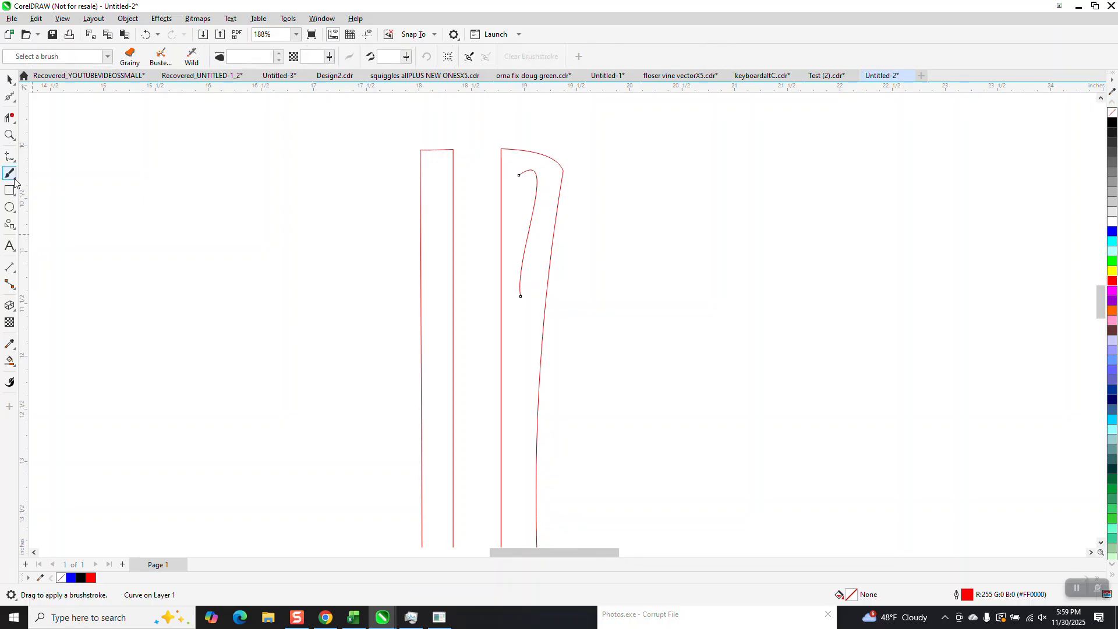
click(15, 181)
click(47, 195)
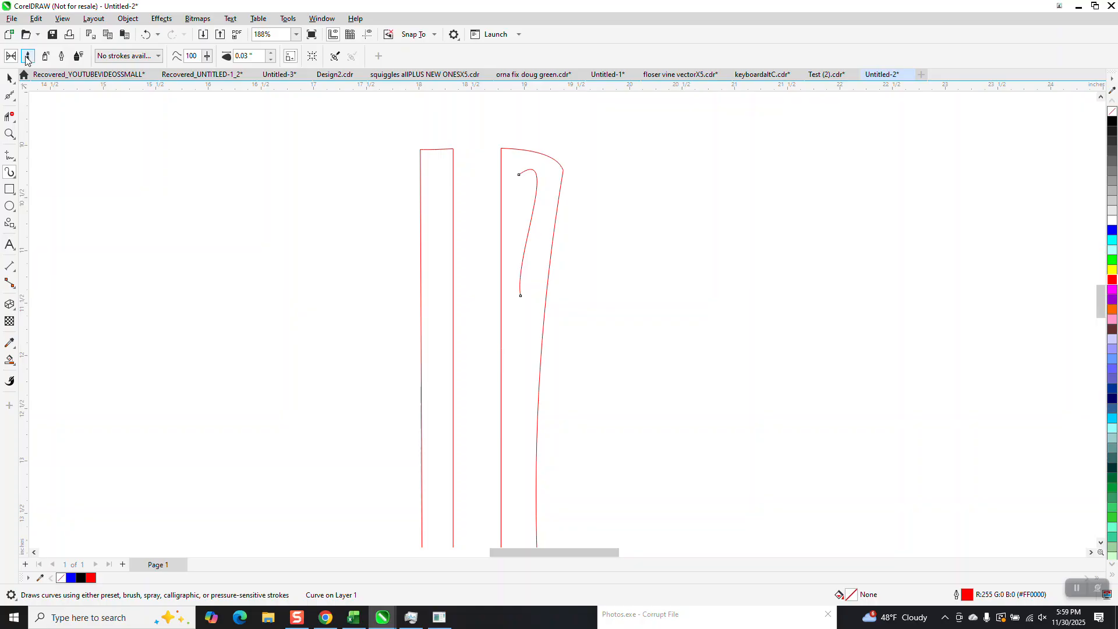
click(28, 57)
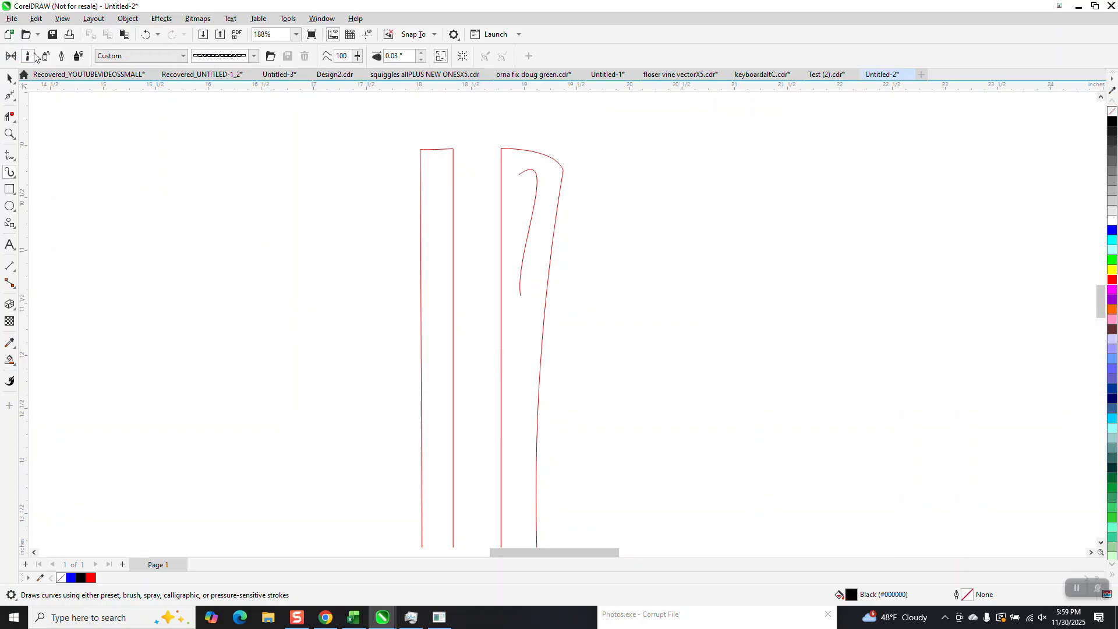
click(11, 57)
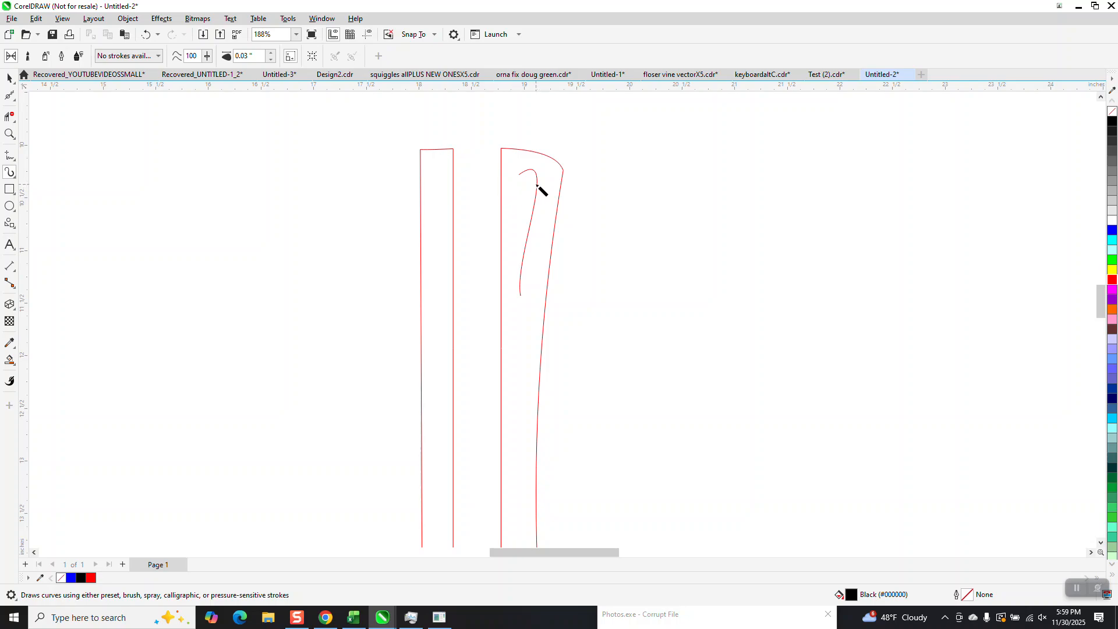
click(537, 186)
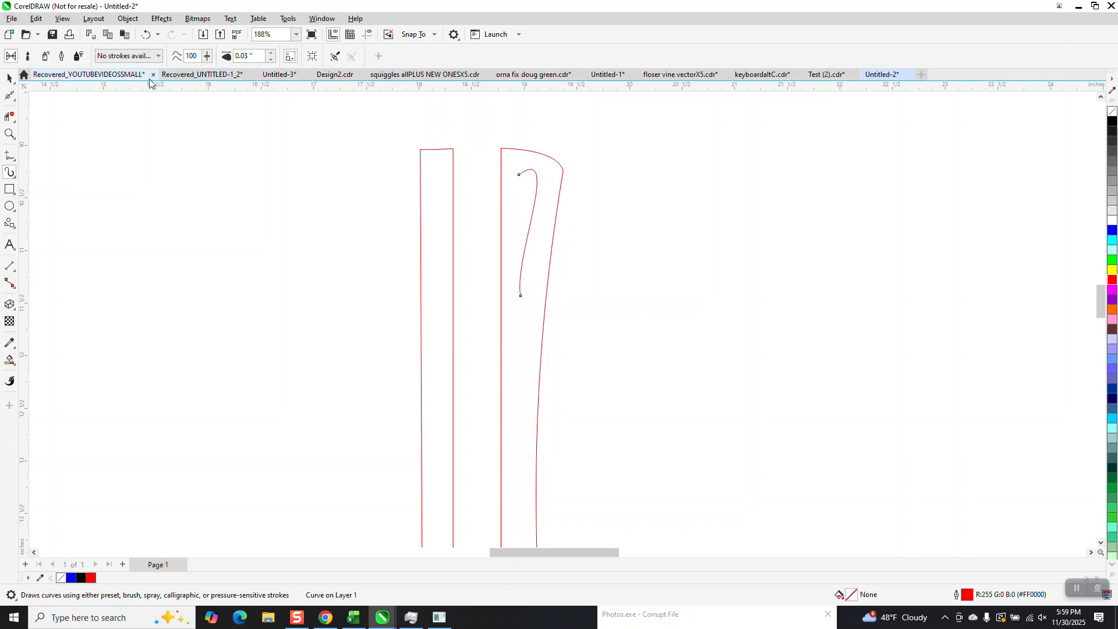
click(158, 60)
click(159, 60)
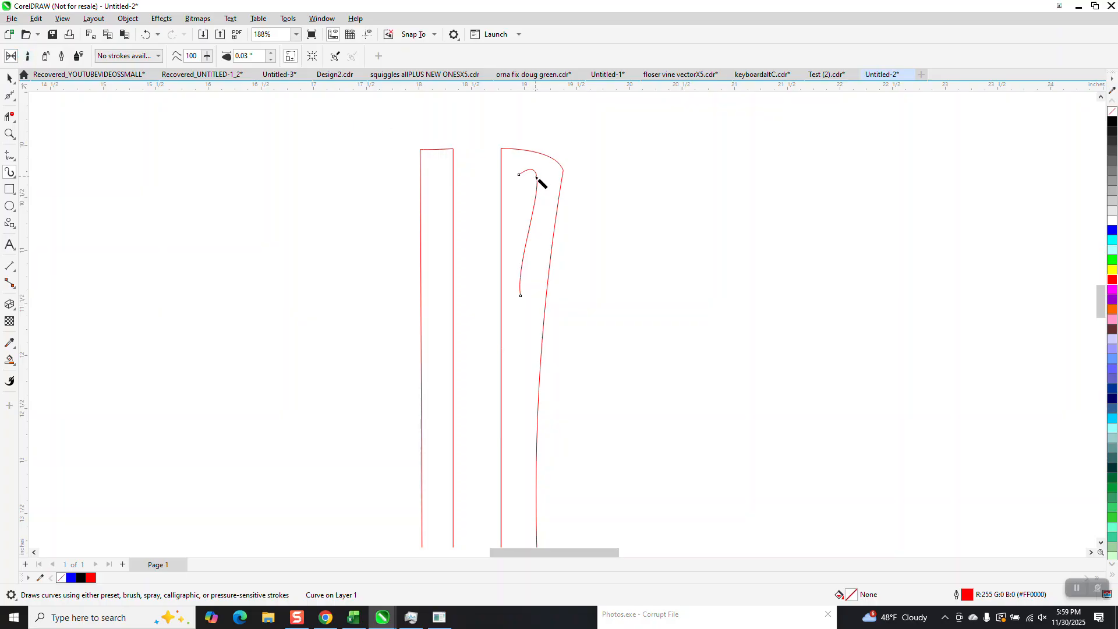
click(270, 54)
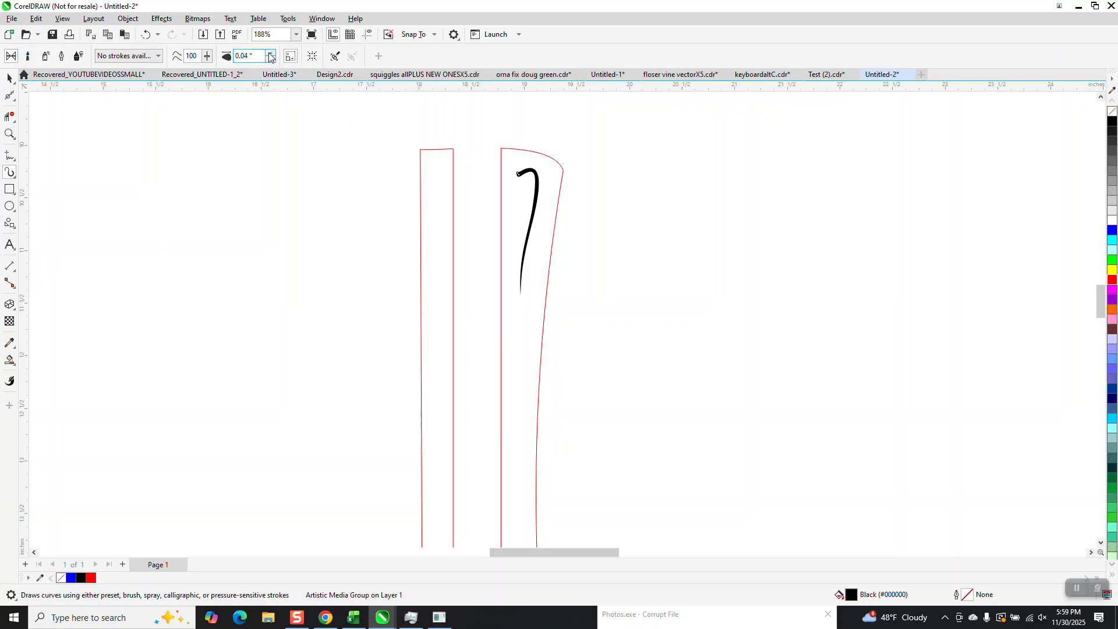
Step: Widen the hook's artistic media stroke to 0.11 inch
click(9, 134)
click(514, 220)
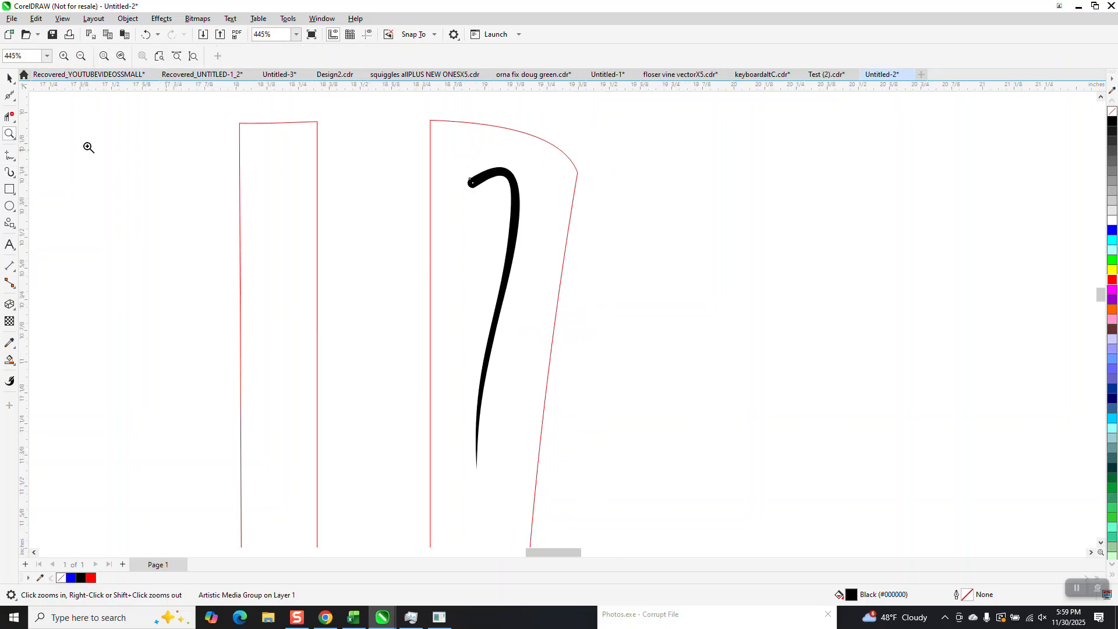
click(11, 79)
click(9, 172)
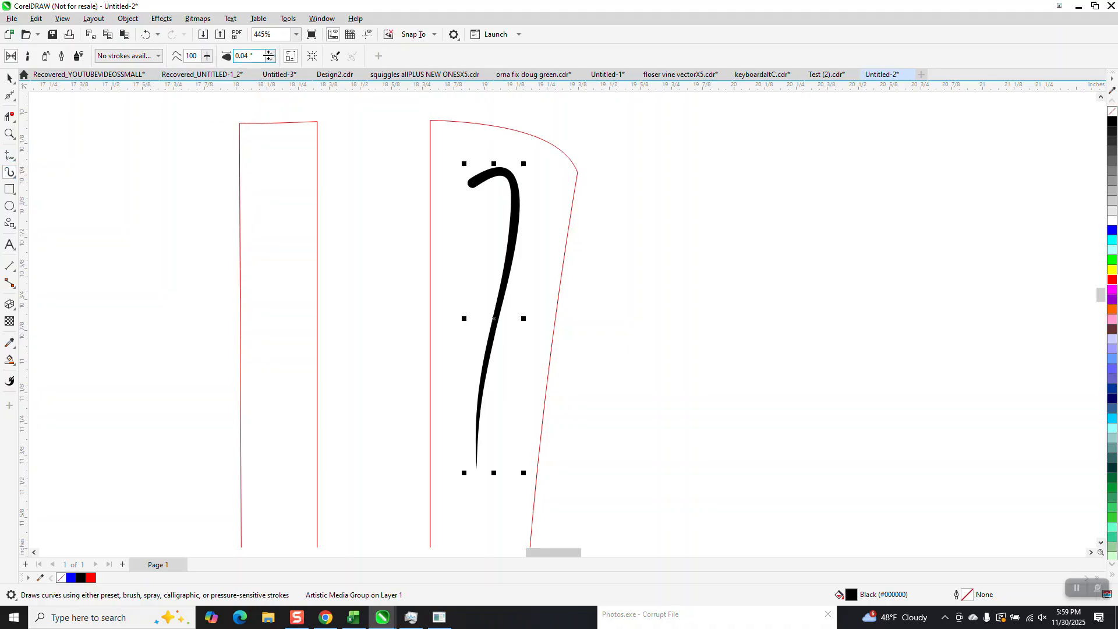
click(271, 53)
click(271, 52)
click(271, 53)
click(271, 53)
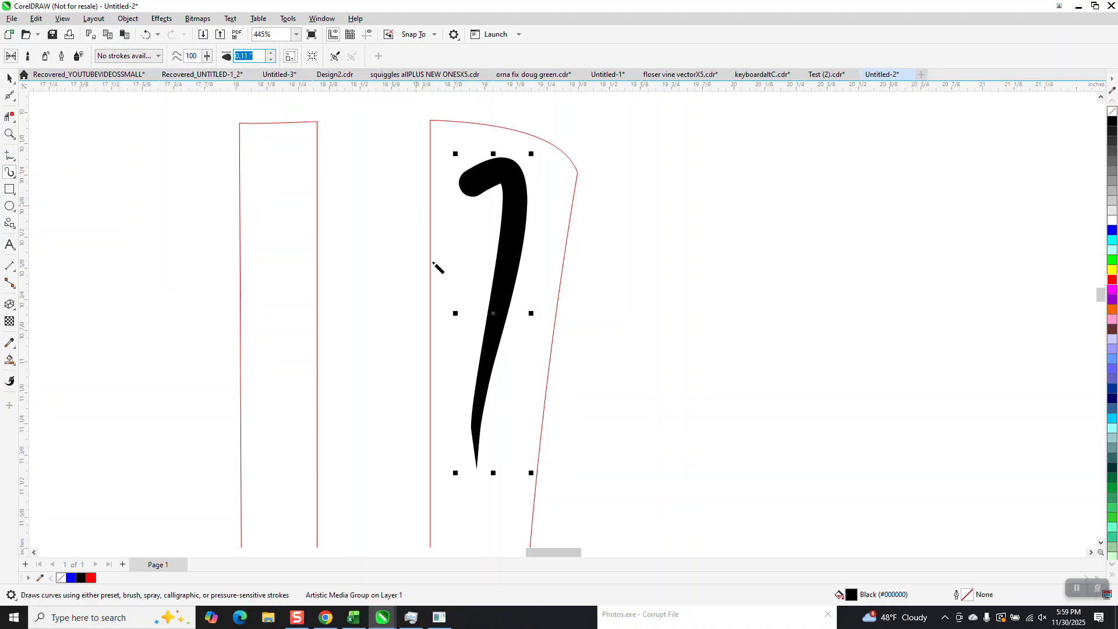
Step: Reshape the hook stroke by adjusting the handles of its end nodes with the Shape tool
click(10, 95)
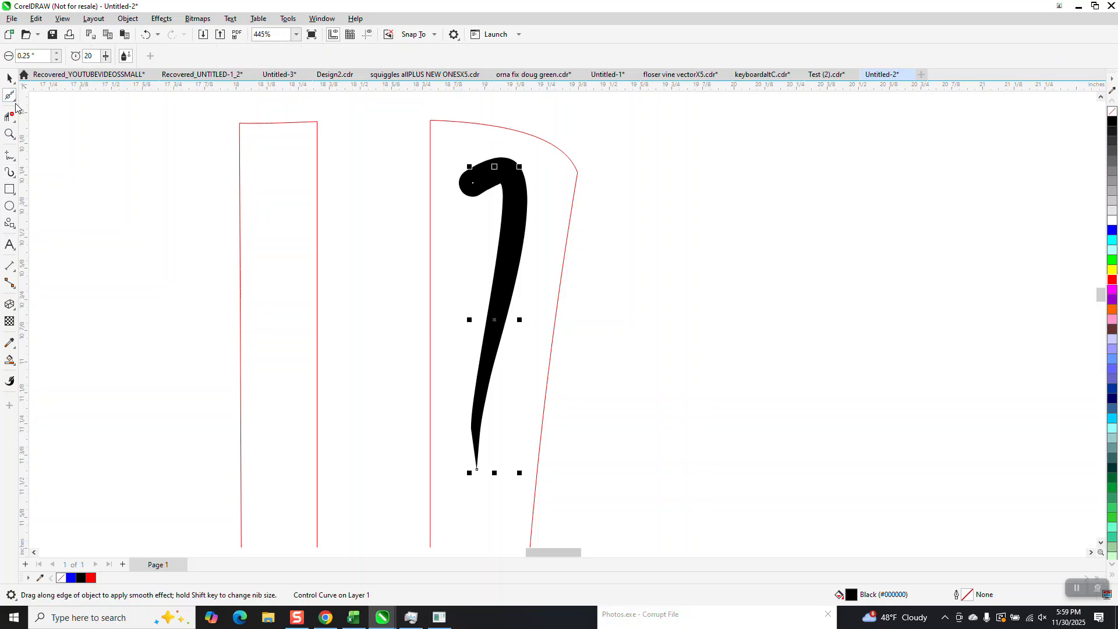
click(13, 99)
click(58, 95)
click(476, 466)
drag(458, 382, 439, 386)
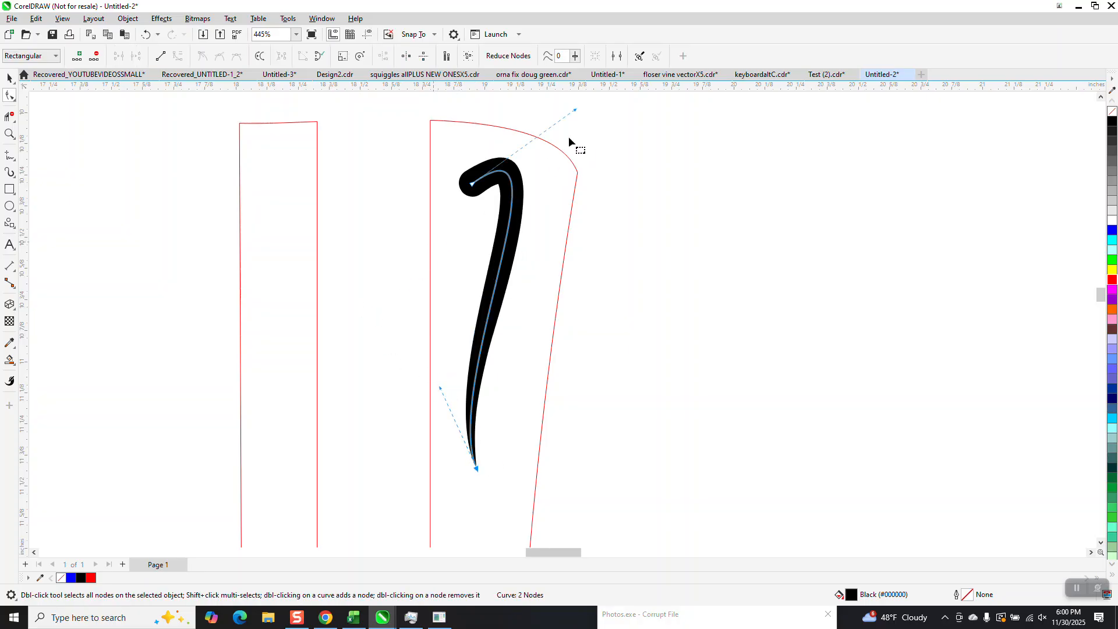
drag(576, 111, 615, 121)
click(9, 77)
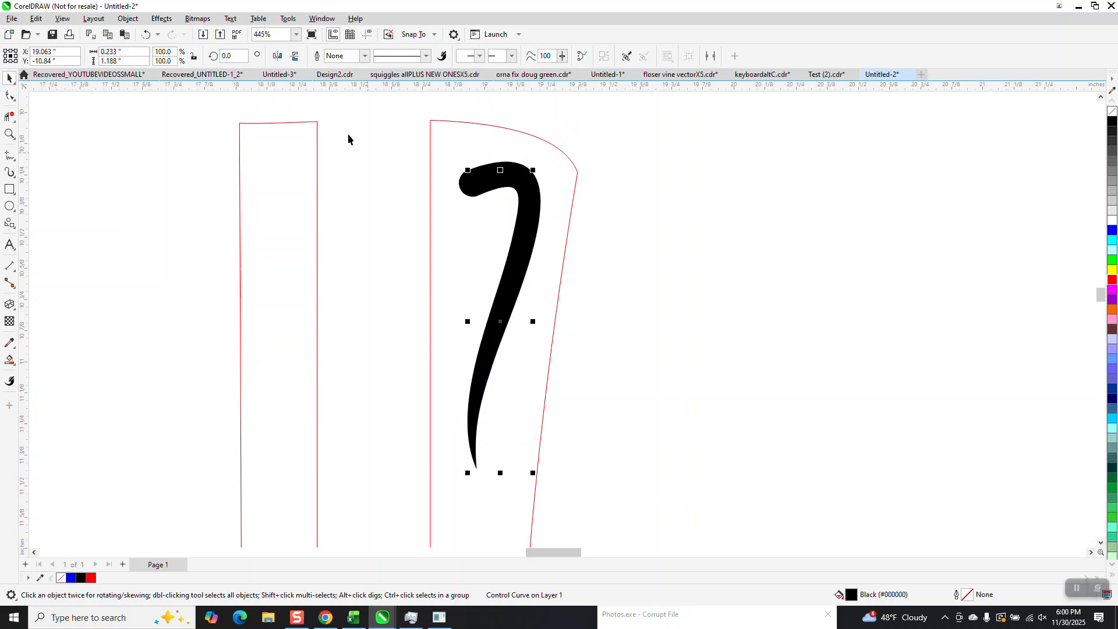
Step: Break the artistic media hook apart and give the resulting hook shape no fill and a black outline
click(128, 18)
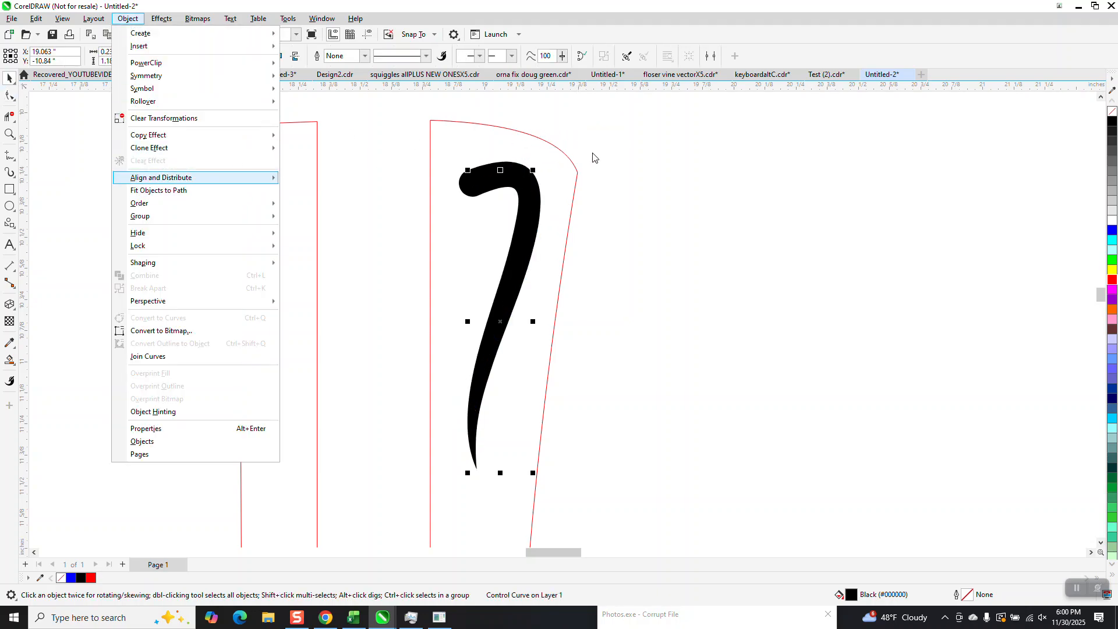
click(623, 228)
click(473, 454)
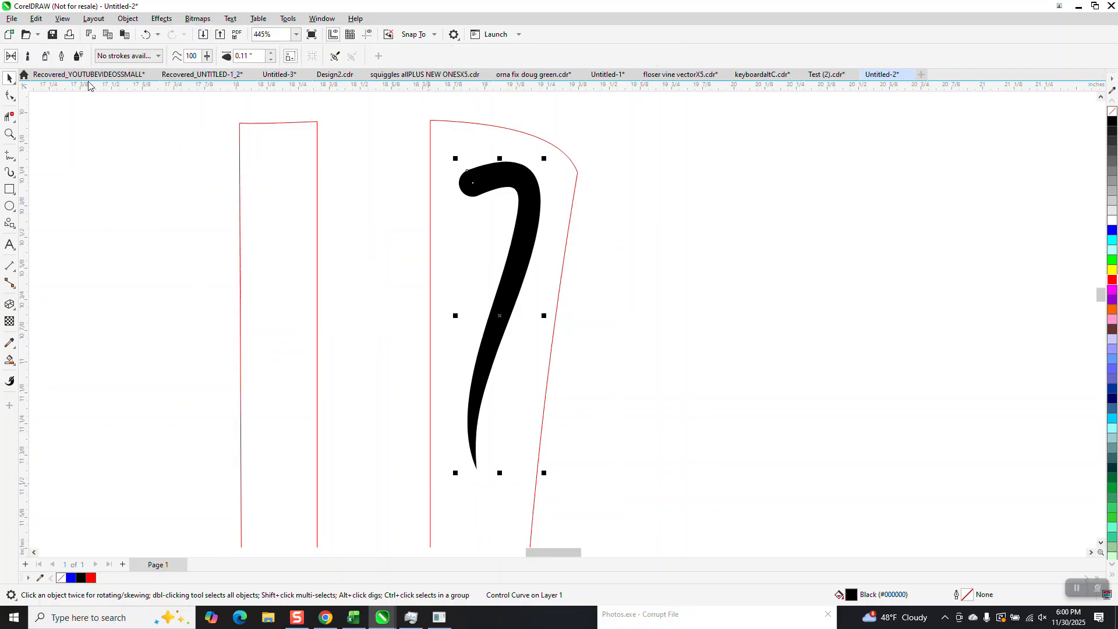
click(127, 19)
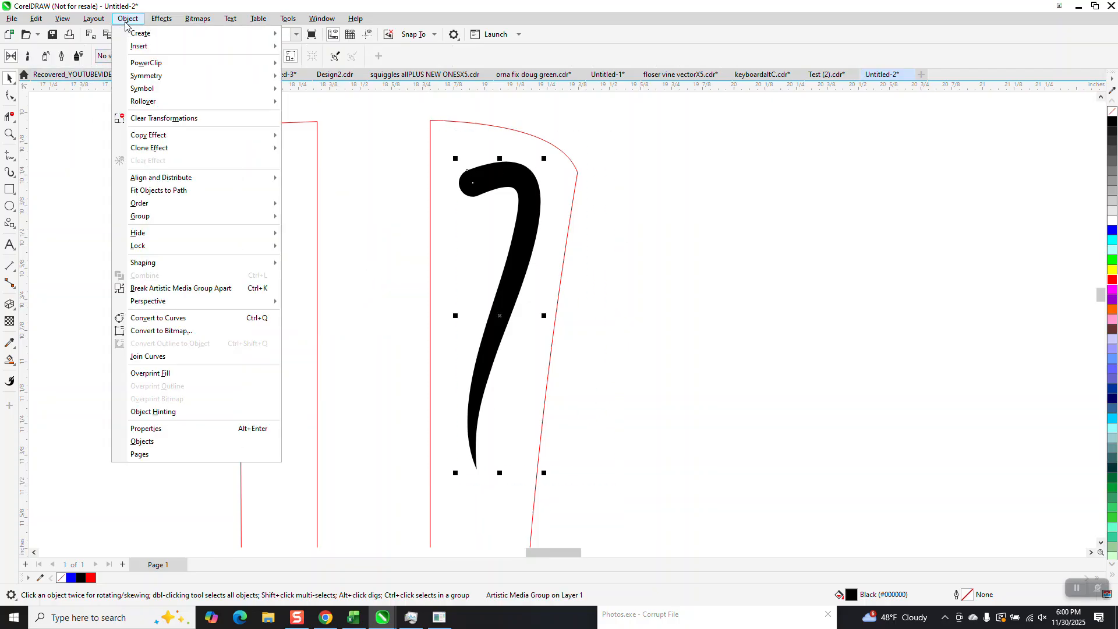
click(201, 287)
click(275, 247)
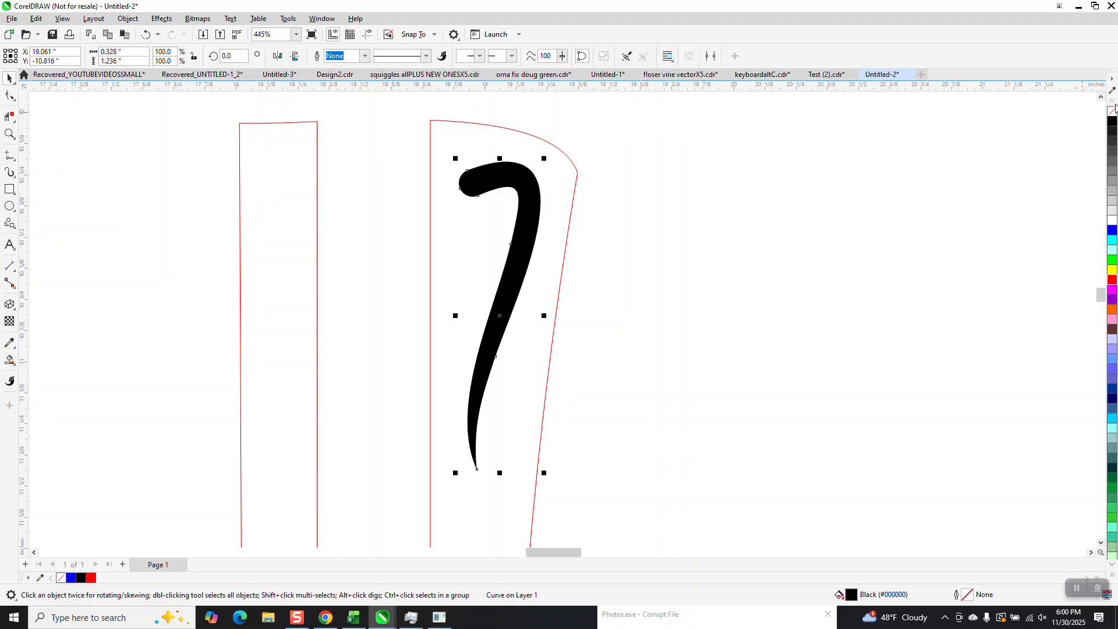
click(1111, 112)
right_click(1111, 120)
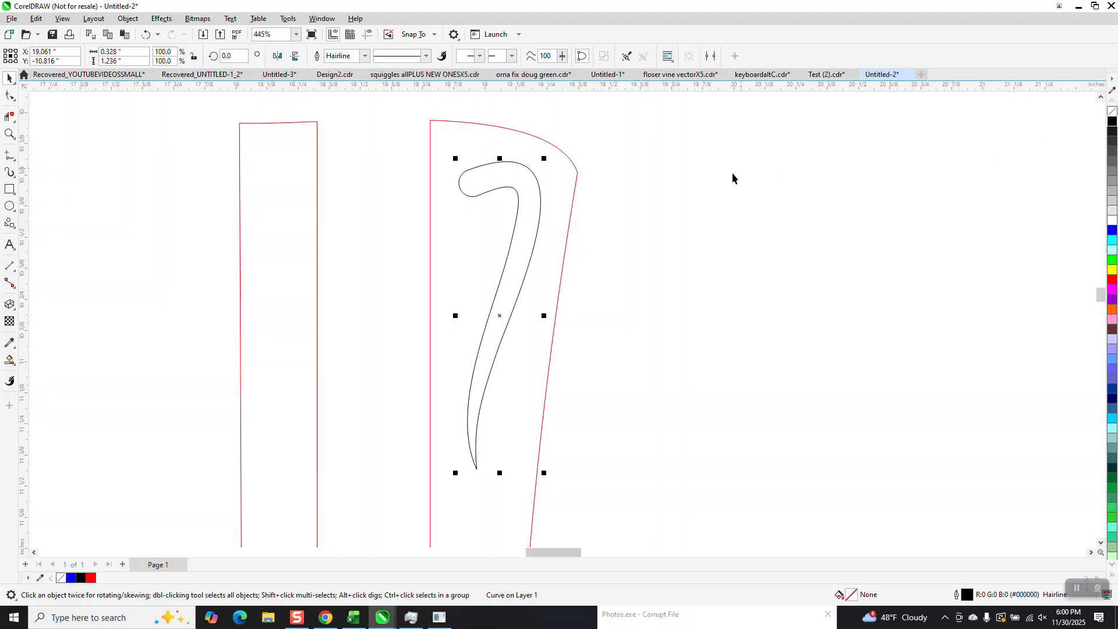
Step: Outline the leftover control curve in blue, checking it against the hook shape moved aside and back
key(Right)
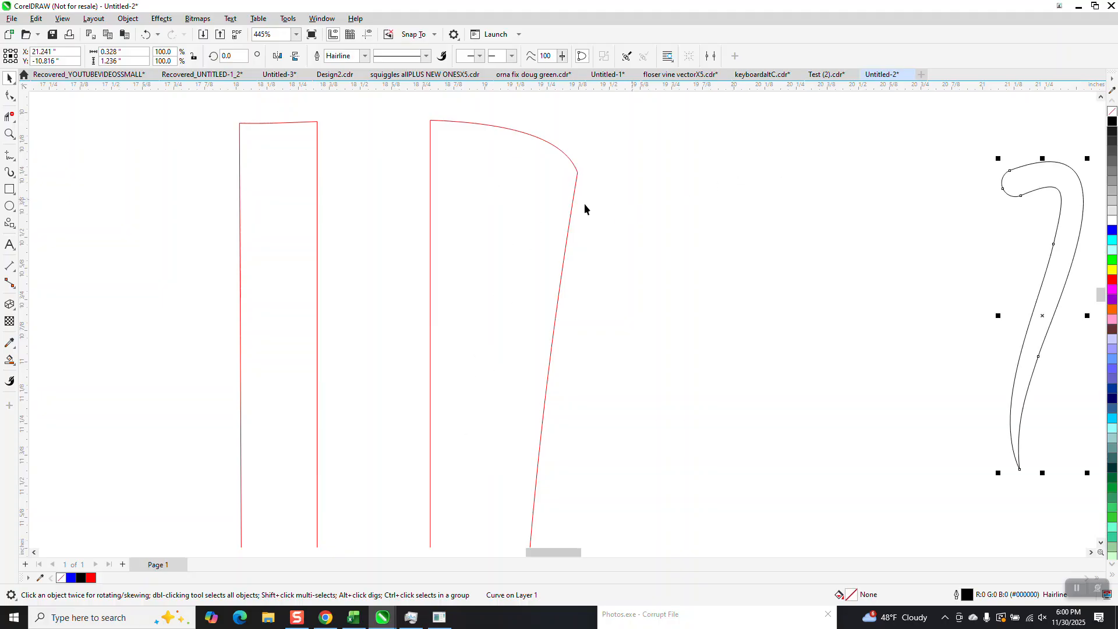
drag(662, 487, 697, 509)
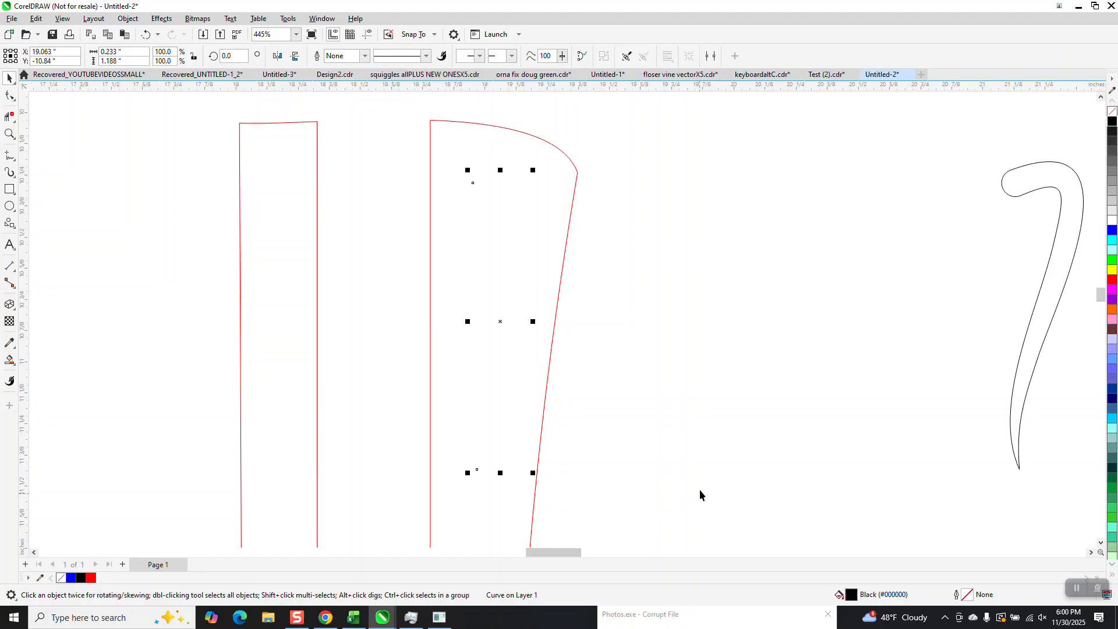
right_click(1112, 232)
key(Right)
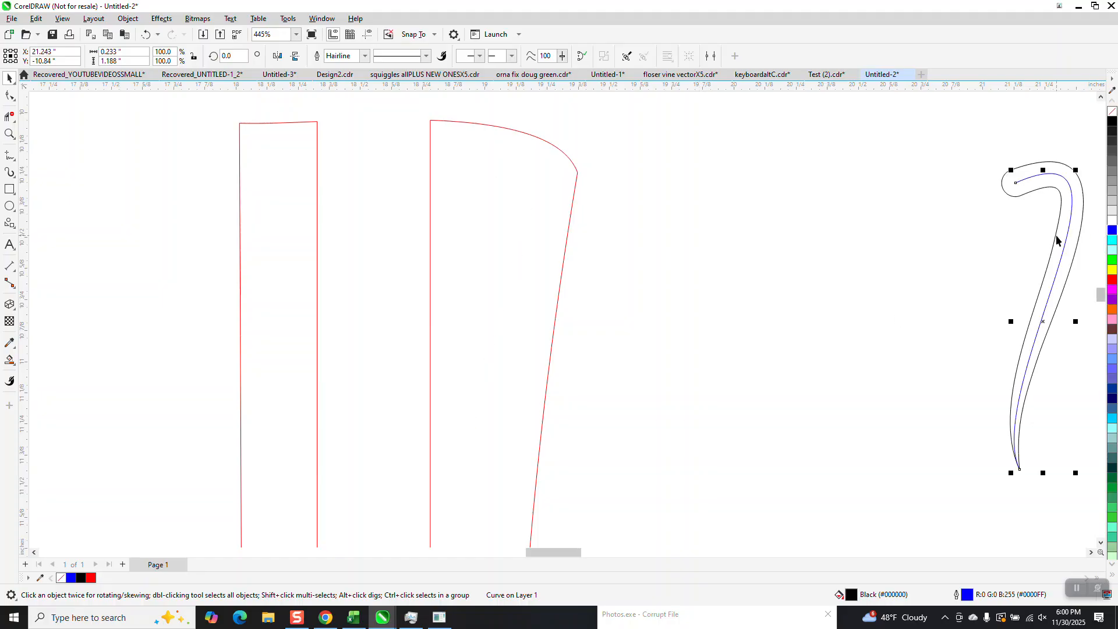
key(Escape)
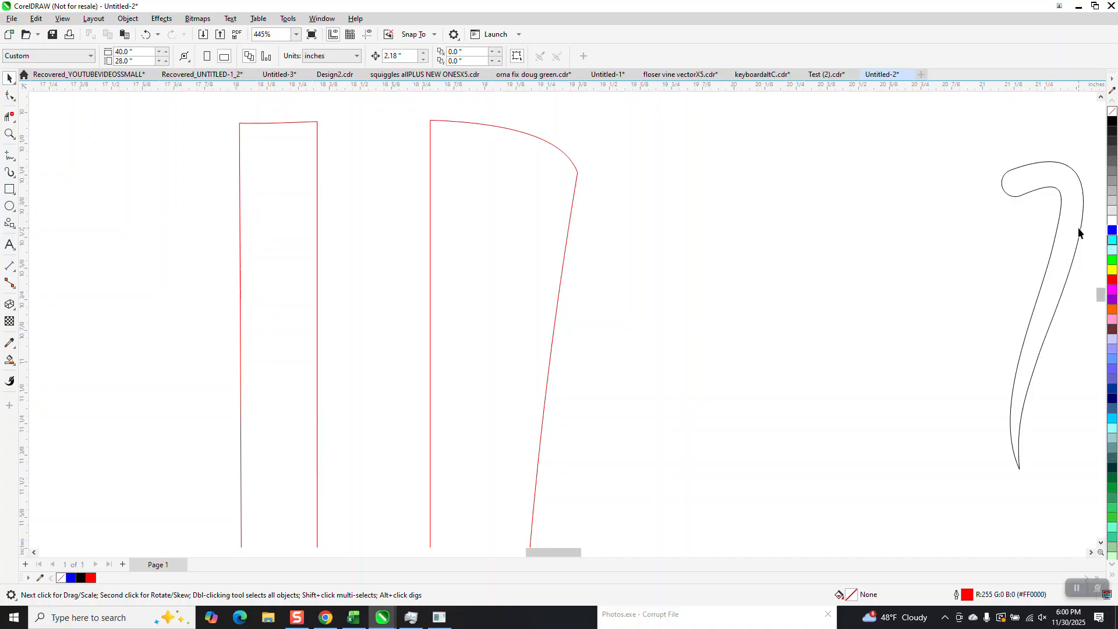
click(1059, 225)
key(Left)
Step: Duplicate the red stand outline with its cutouts beside it, moving the template photo out of the way
scroll(423, 204, down, 5)
mouse_move(542, 346)
mouse_down()
mouse_move(706, 361)
mouse_move(703, 351)
mouse_up()
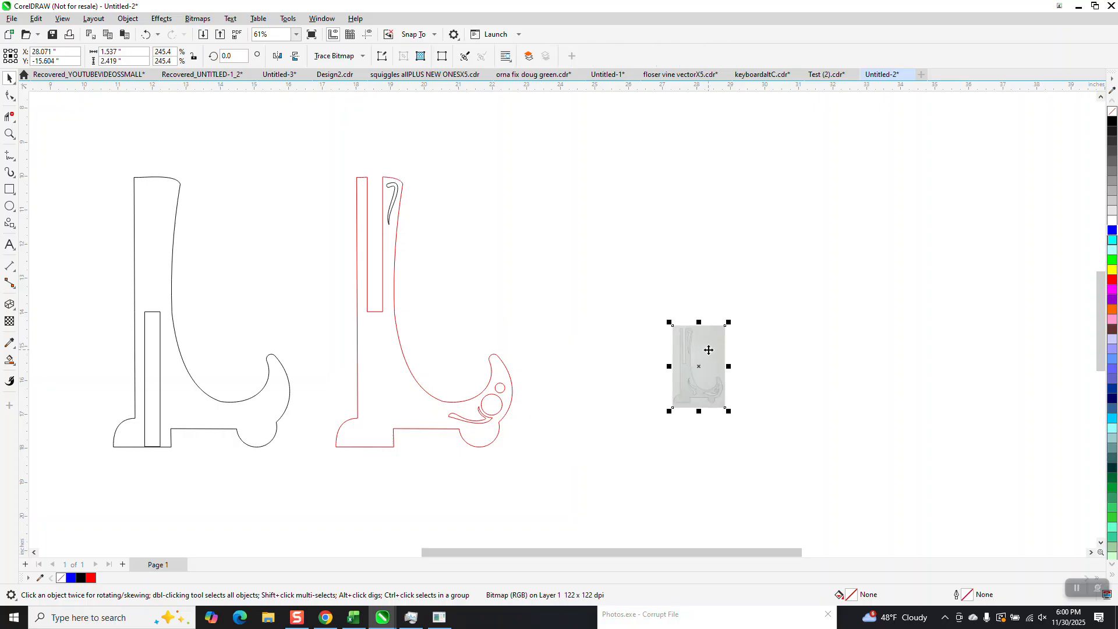
drag(316, 146, 580, 478)
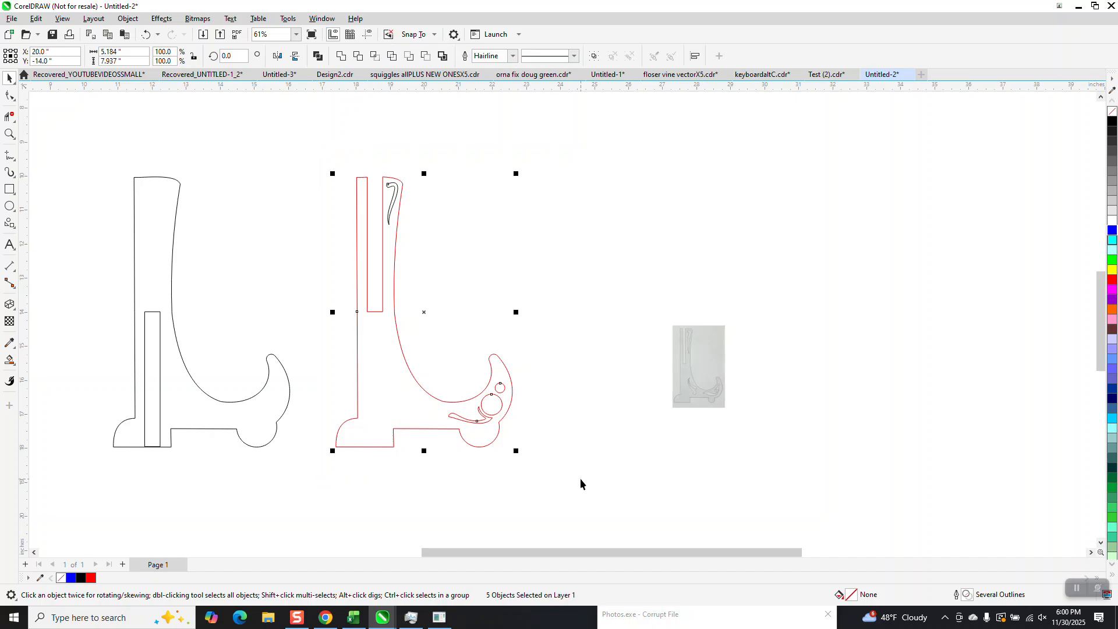
key(plus)
key(Right)
key(Right)
key(Right)
drag(679, 362, 820, 300)
Step: Smart Fill the duplicated stand outline in blue and move the filled shape off to the right
click(10, 360)
click(585, 341)
scroll(269, 260, down, 1)
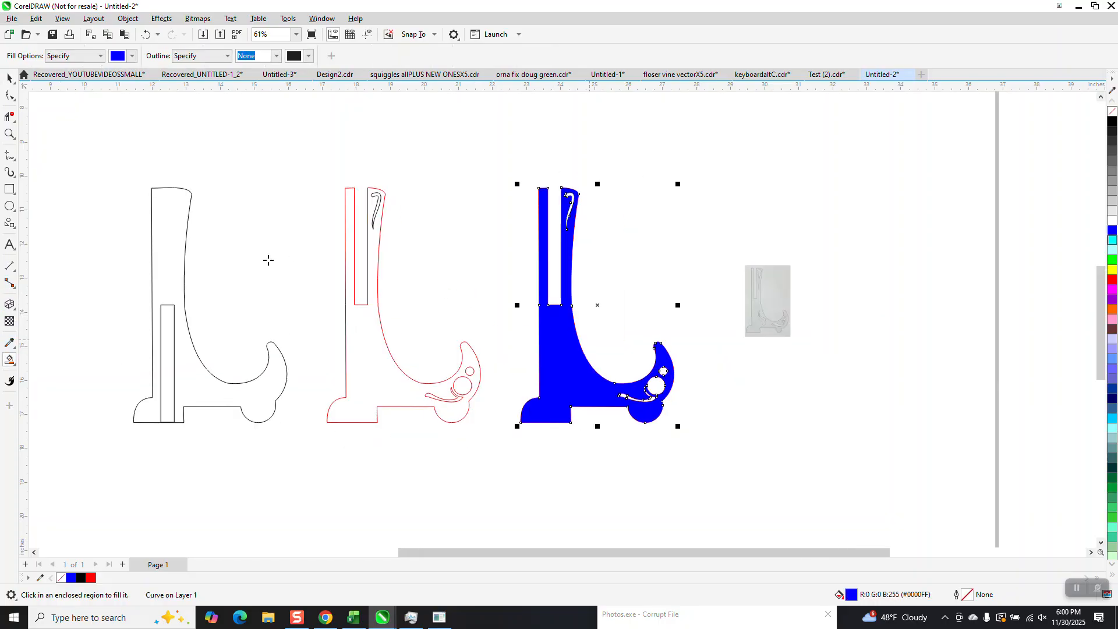
scroll(268, 259, down, 2)
click(9, 77)
drag(456, 315, 758, 302)
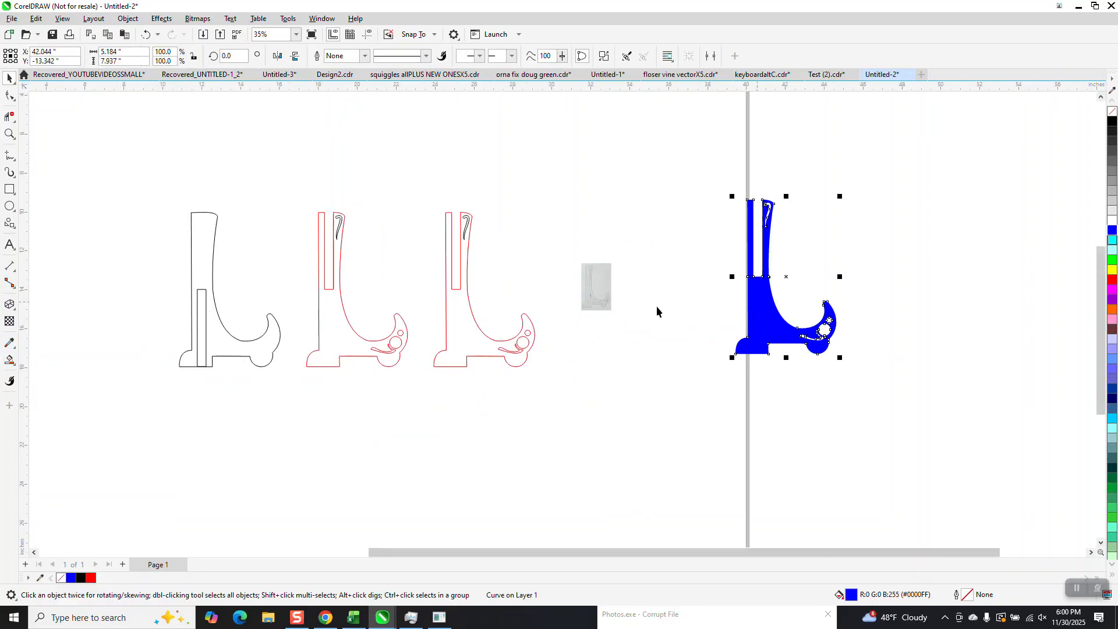
Step: Move the hook, leaf scroll and circles from the duplicate into the black stand outline
click(340, 226)
key(Left)
key(Left)
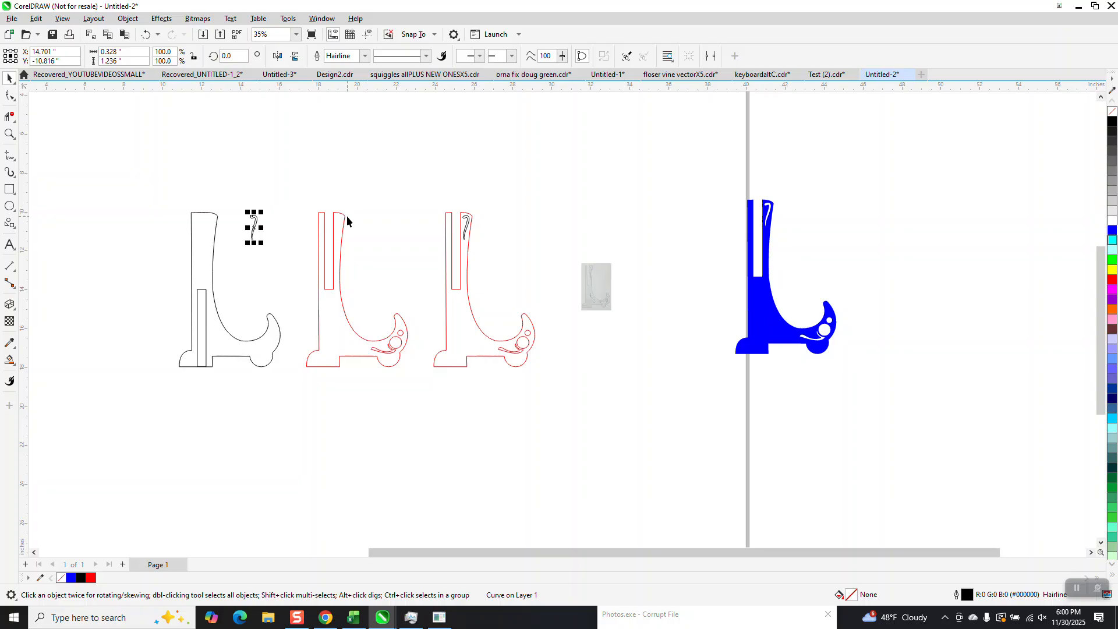
drag(434, 317, 369, 382)
key(Left)
key(Left)
key(Left)
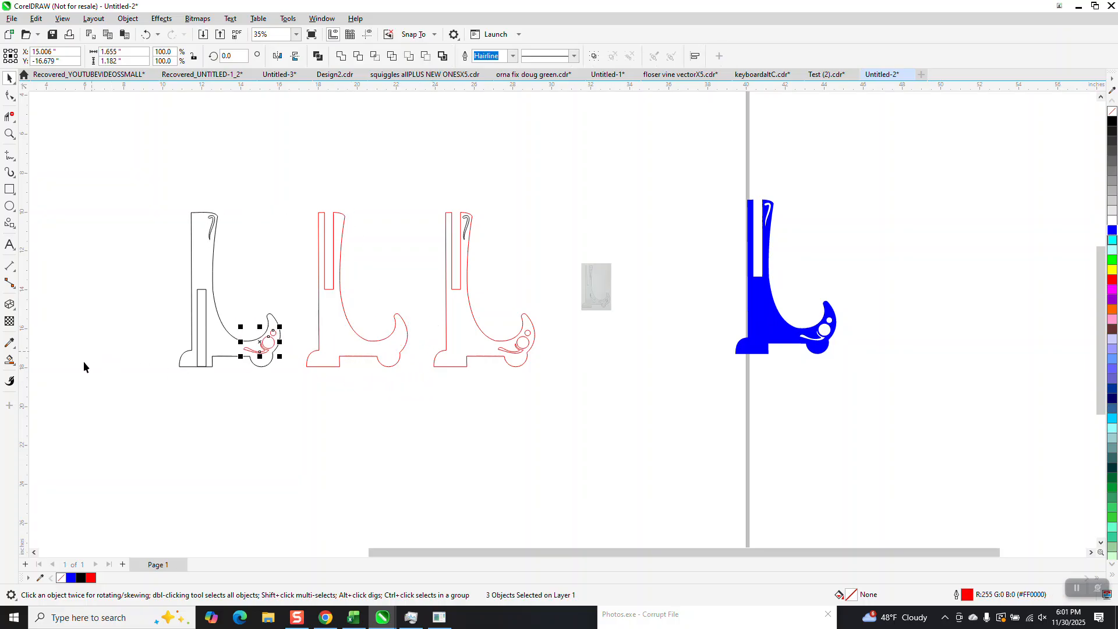
Step: Smart Fill the black stand outline and nudge the filled shape to the right beside the photo
click(9, 359)
click(197, 267)
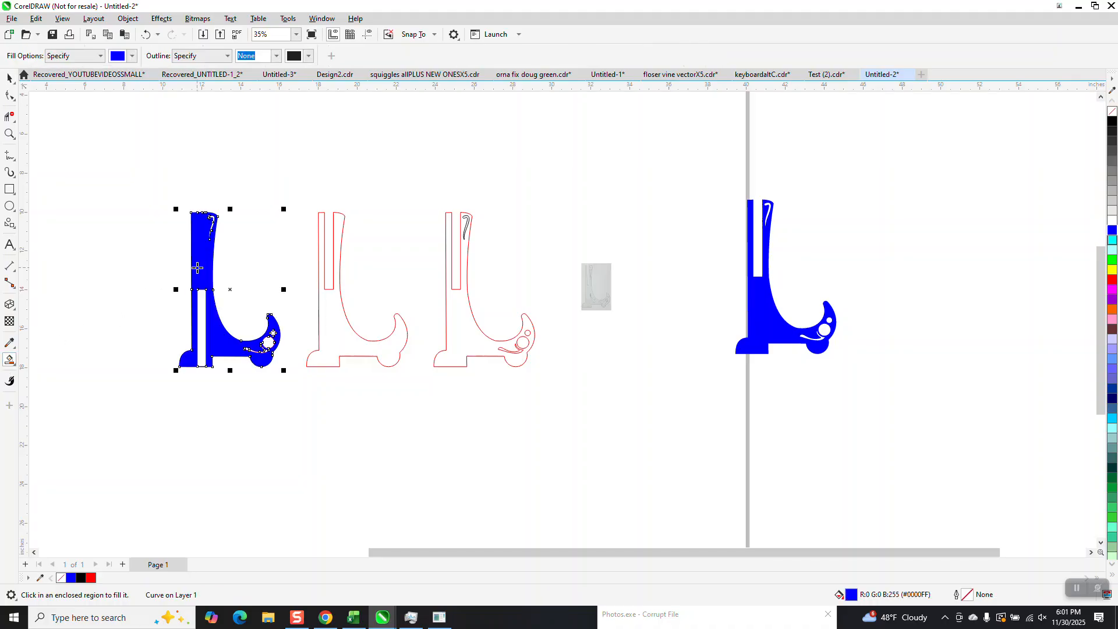
key(Right)
key(Right)
key(Right)
key(Right)
key(Right)
key(Right)
key(Right)
key(Right)
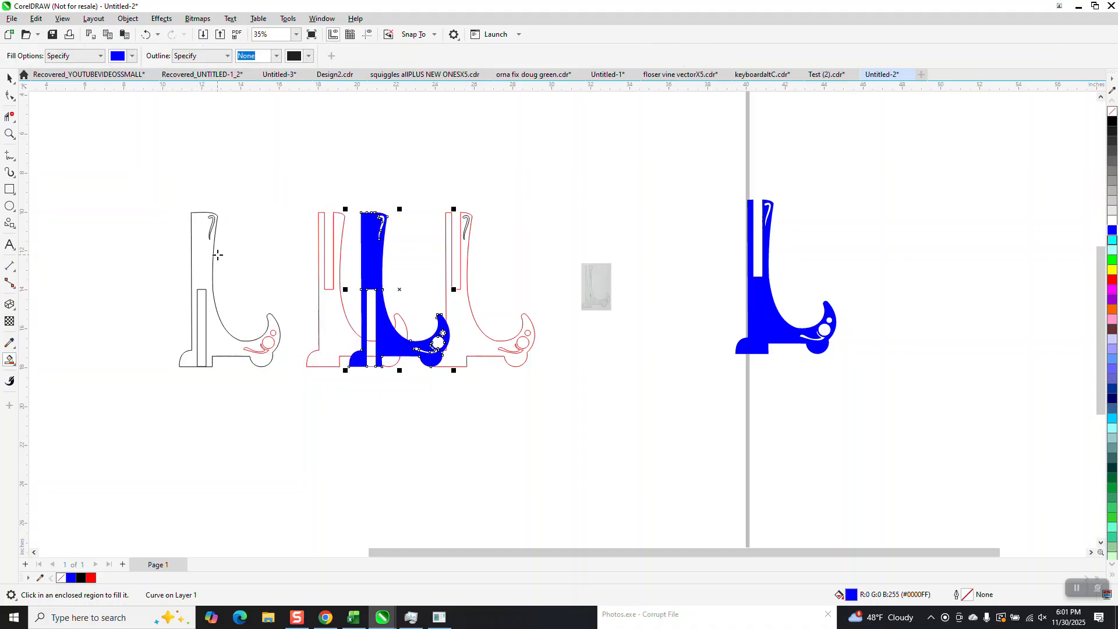
key(Right)
key(Right)
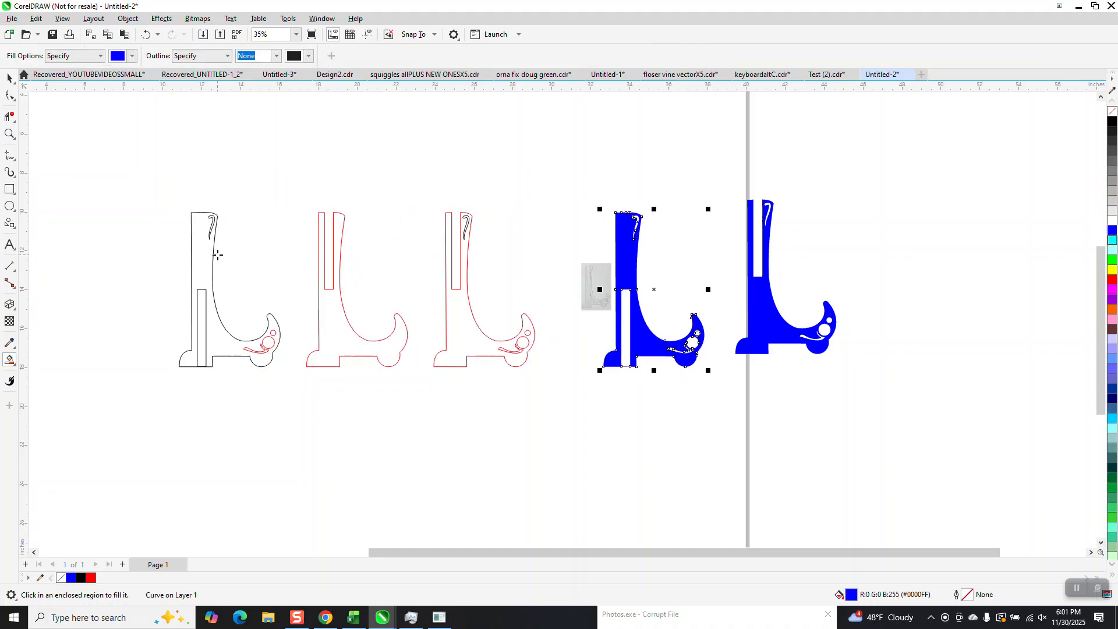
Step: Delete the outline copies on the left and the template photo, keeping only the two blue filled shapes
click(10, 77)
drag(163, 171, 560, 418)
key(Delete)
click(597, 289)
key(Delete)
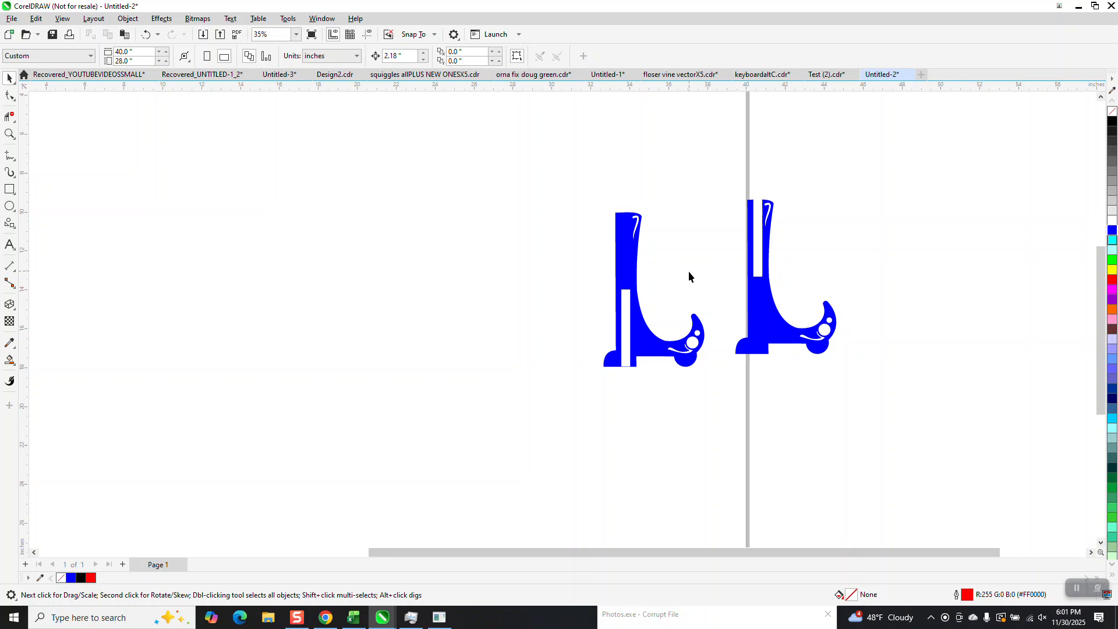
Step: Select both blue filled stand shapes and remove their fill so only outlines remain
click(9, 133)
drag(603, 200, 675, 394)
click(10, 77)
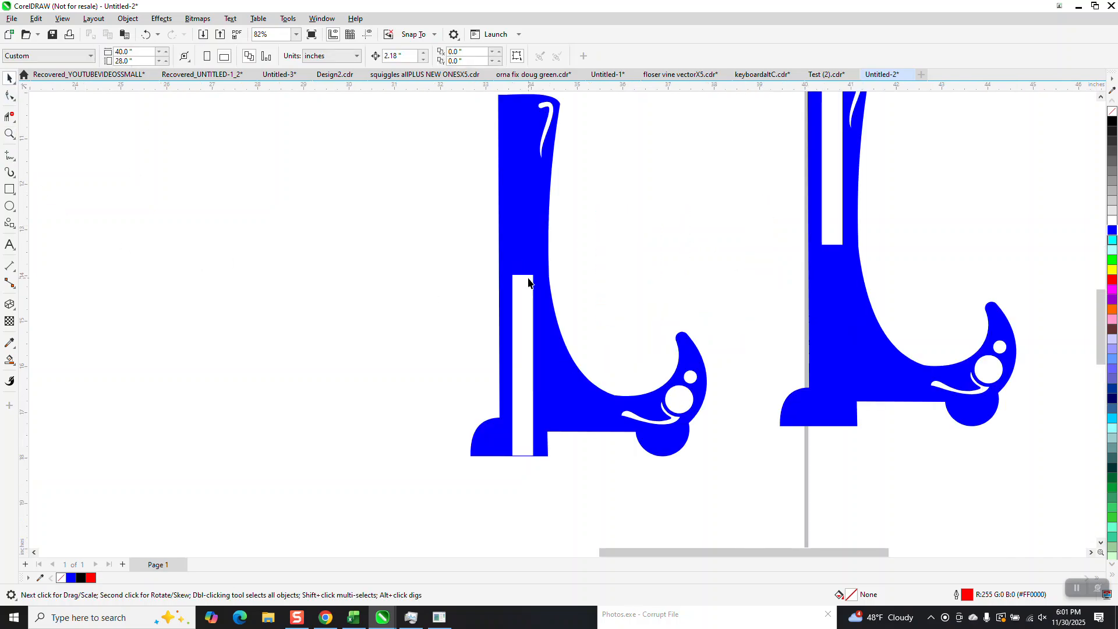
scroll(521, 285, down, 4)
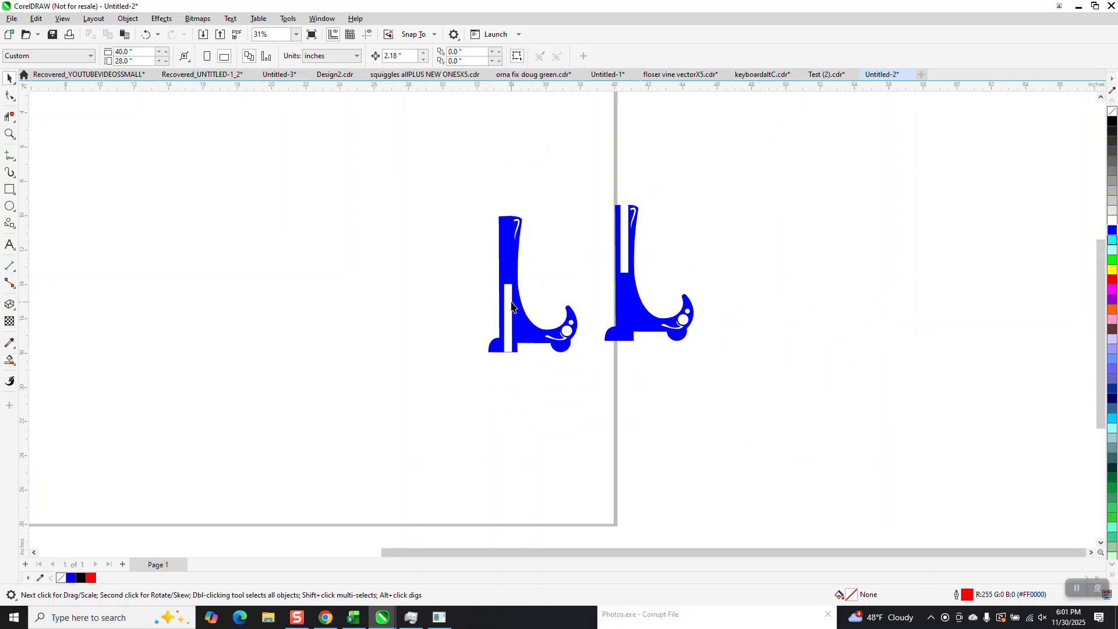
drag(674, 351, 695, 357)
click(1111, 111)
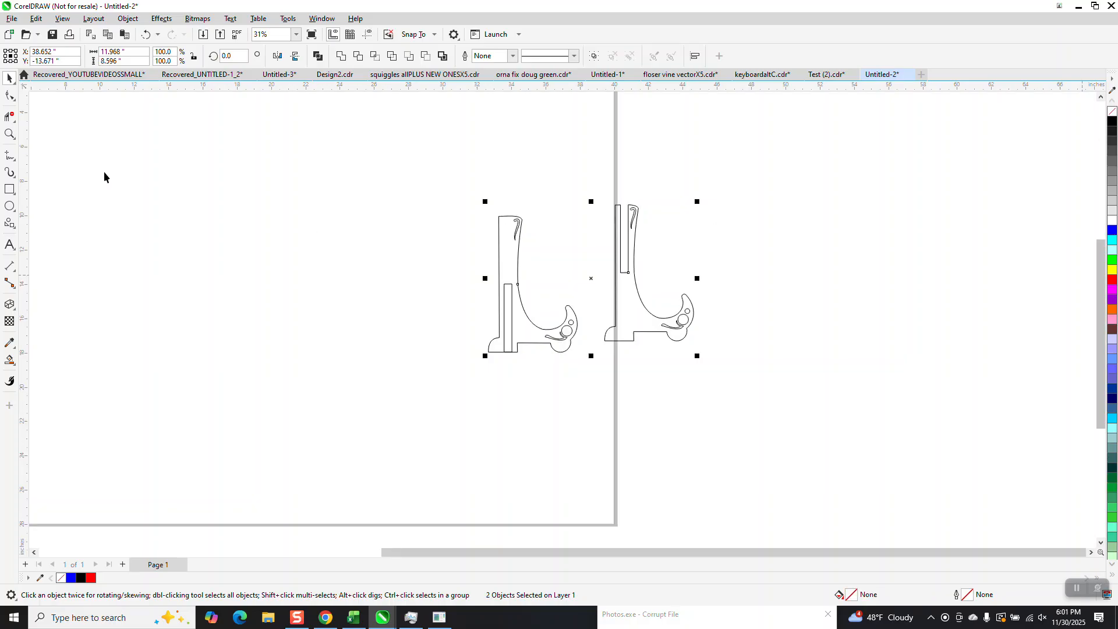
Step: Zoom in and measure the width of the slot cutout in the left stand outline
click(9, 134)
drag(471, 245, 556, 392)
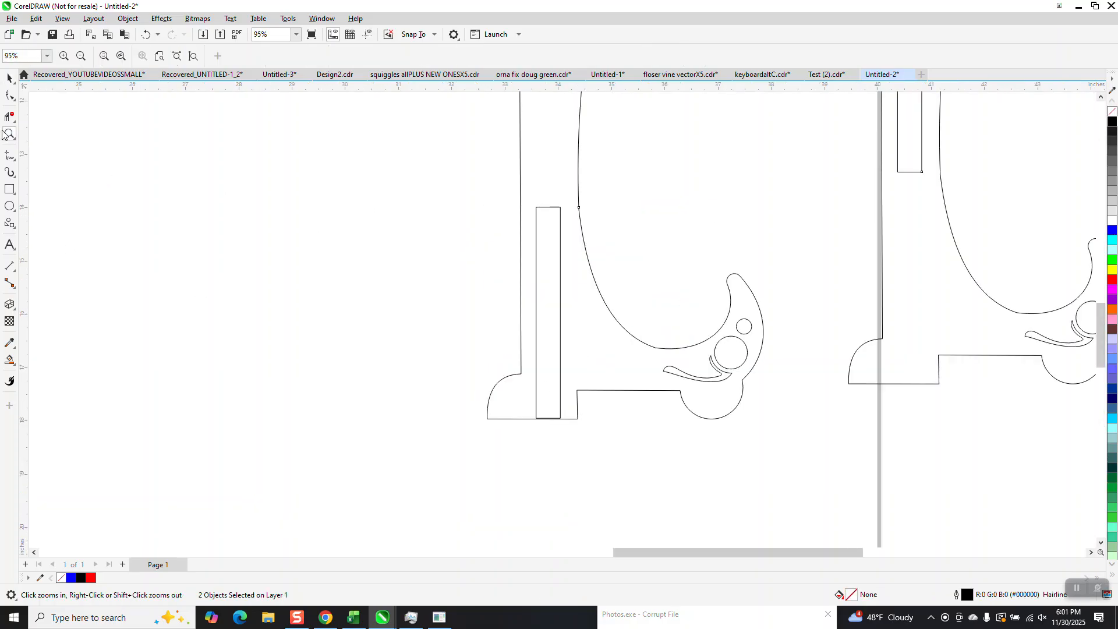
click(10, 99)
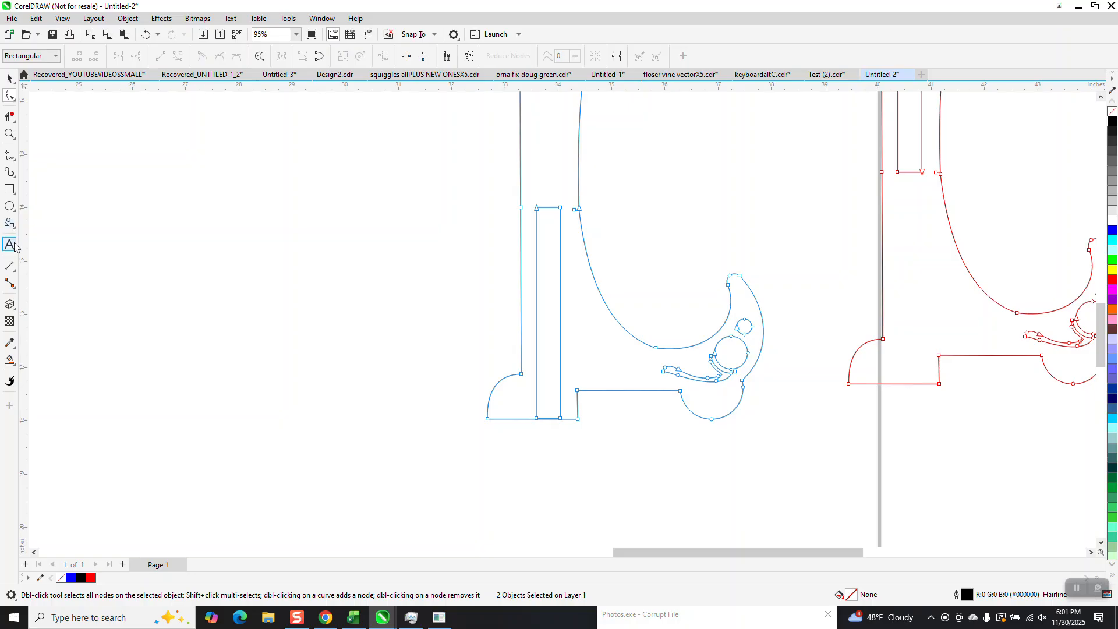
click(9, 224)
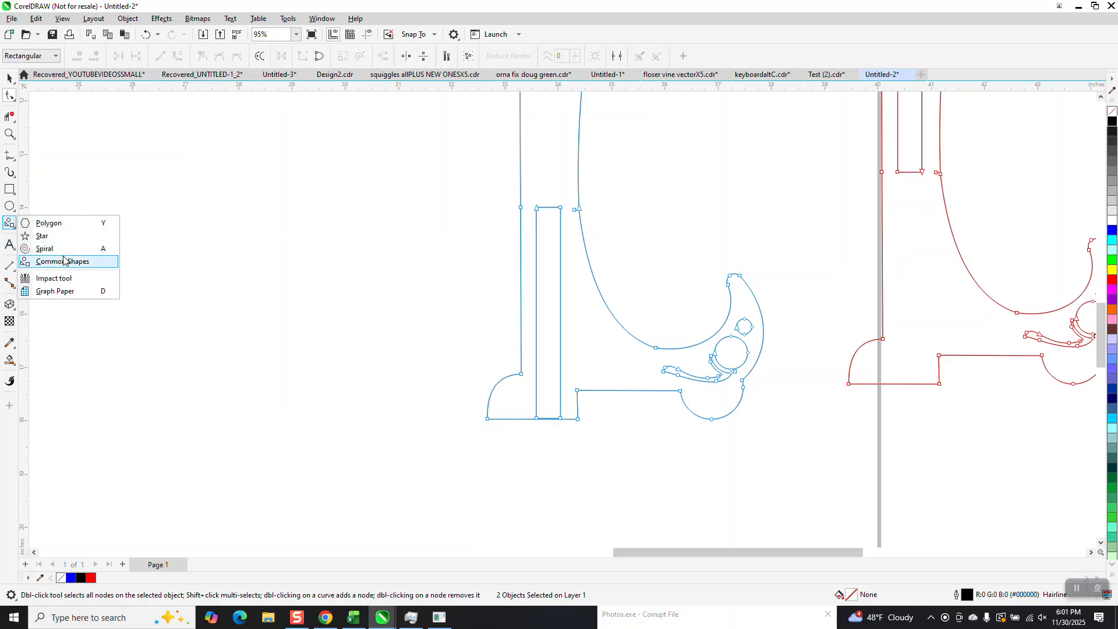
click(15, 207)
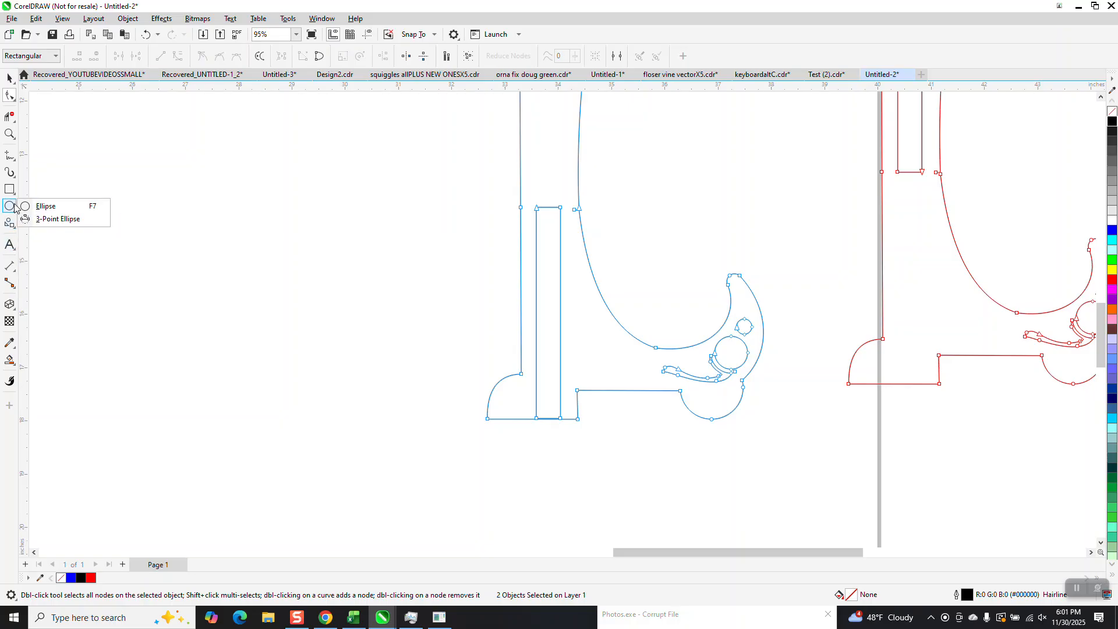
click(52, 262)
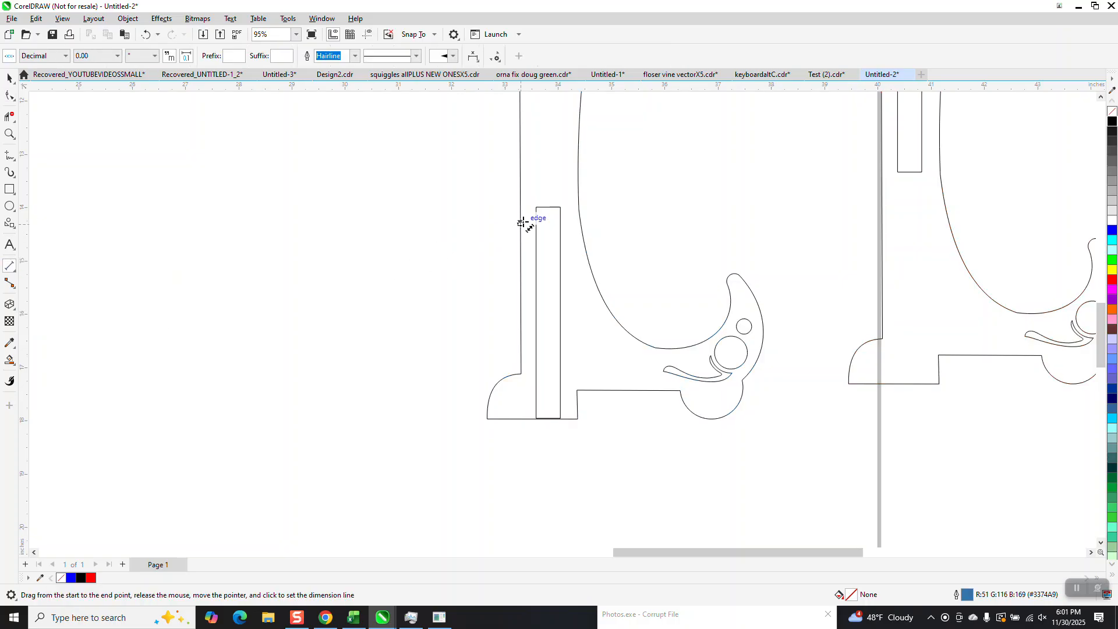
drag(558, 208, 536, 209)
click(537, 209)
key(Delete)
scroll(450, 269, down, 1)
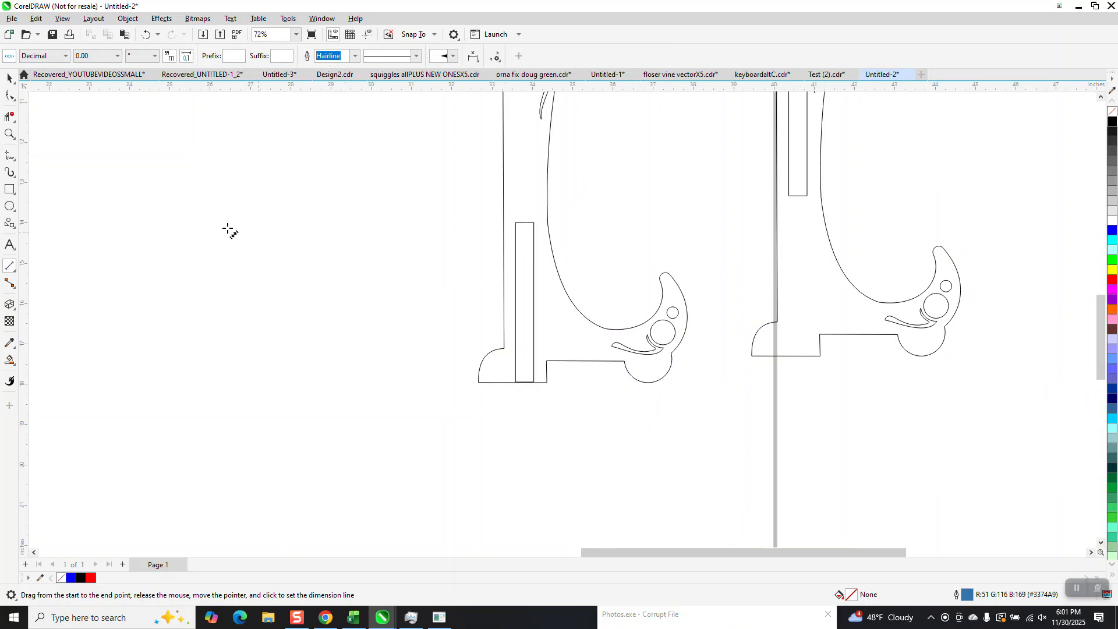
Step: Delete the slot cutout from the left stand outline with Virtual Segment Delete
click(10, 81)
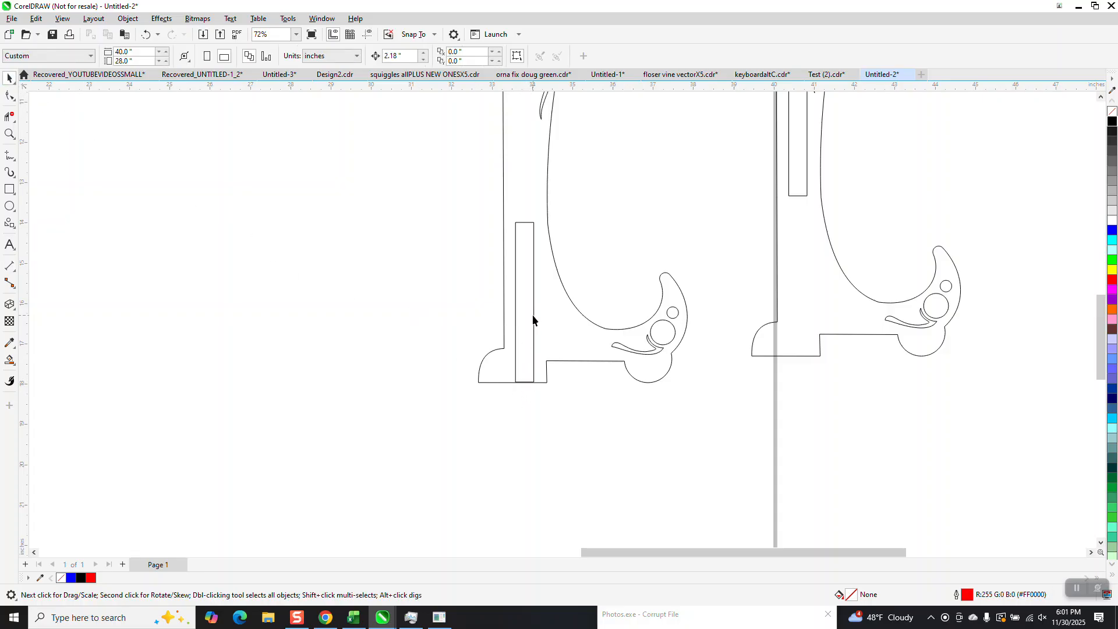
click(10, 118)
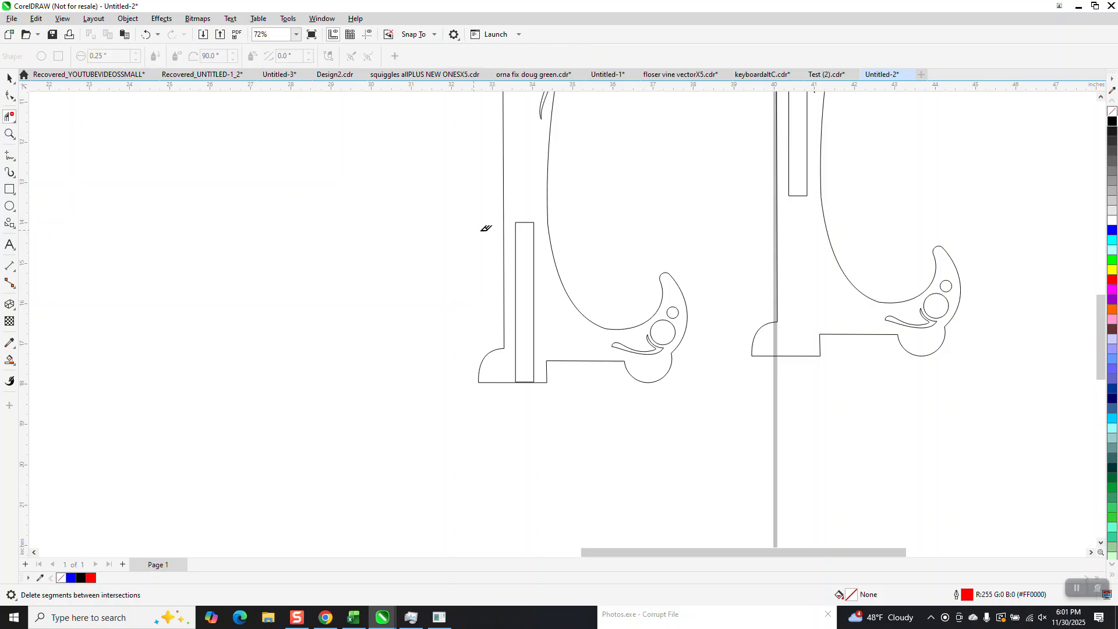
click(534, 249)
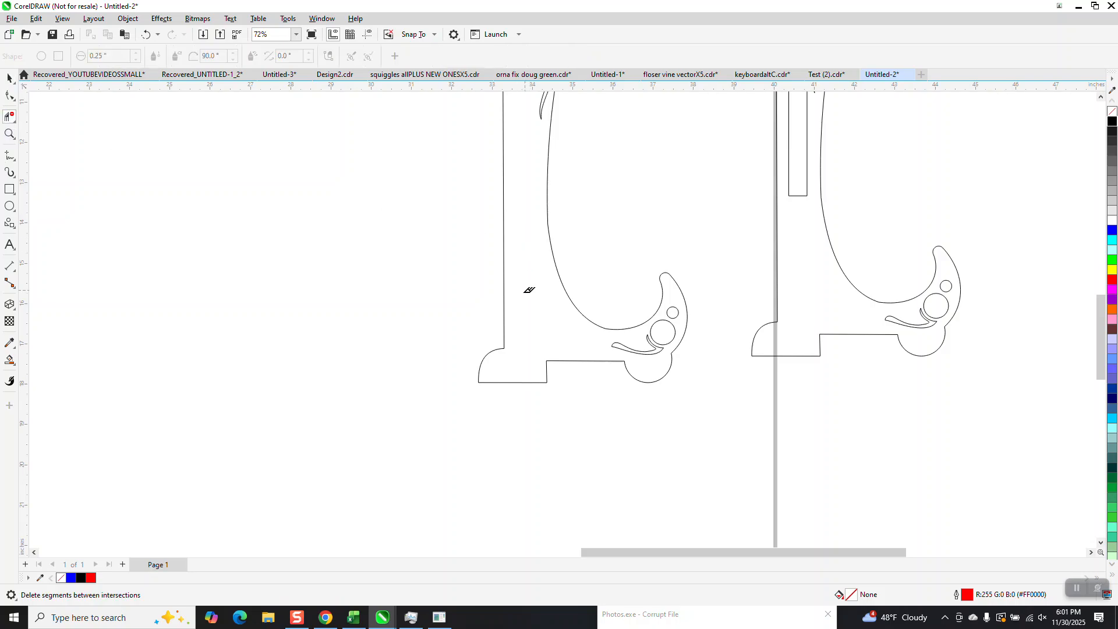
scroll(529, 290, down, 1)
scroll(588, 267, down, 1)
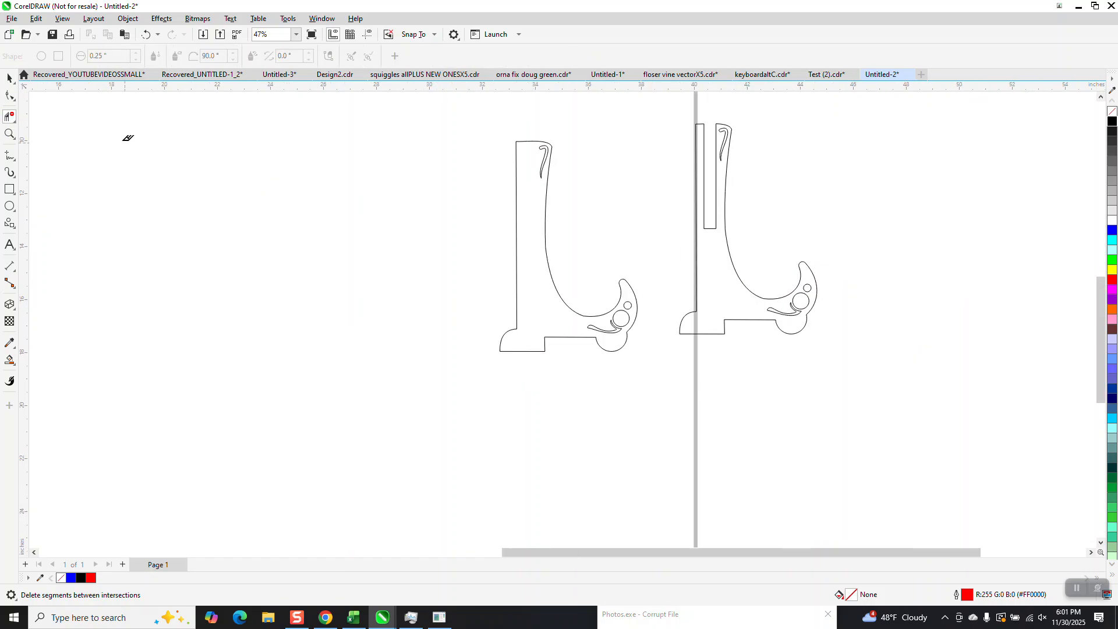
Step: Center the slot-less left stand outline on the page
click(14, 131)
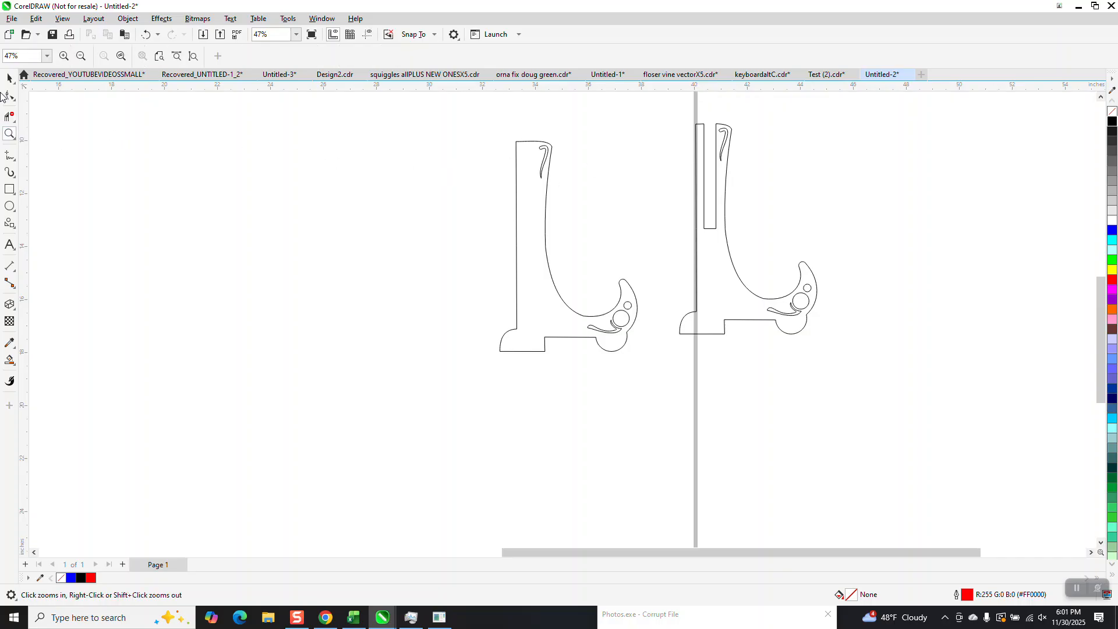
click(7, 81)
drag(544, 218, 403, 259)
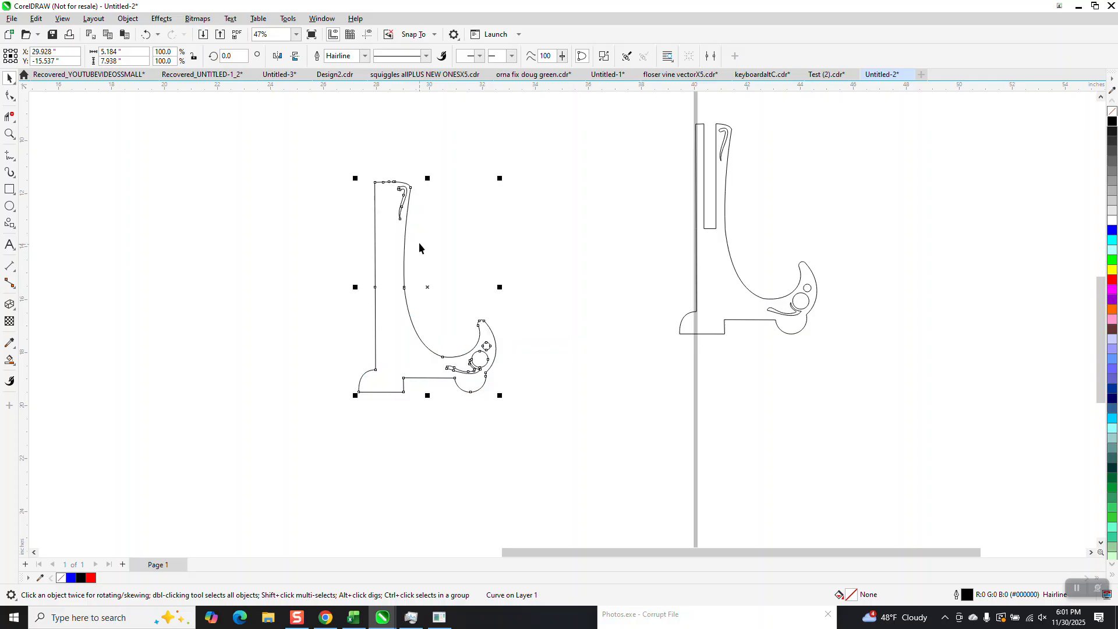
key(Delete)
scroll(490, 237, down, 2)
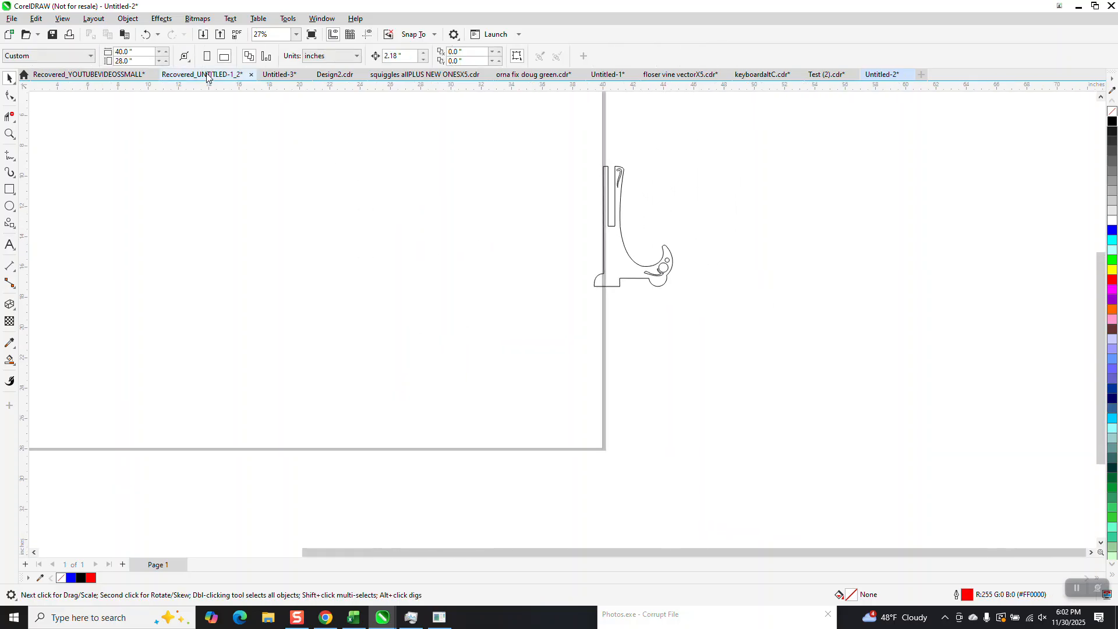
click(145, 35)
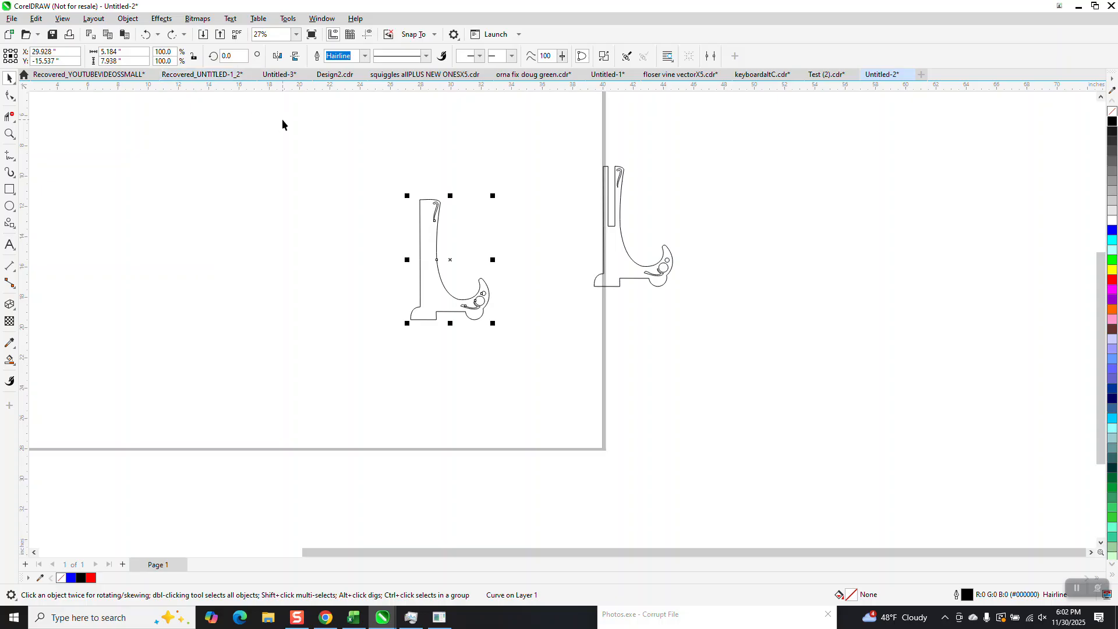
key(p)
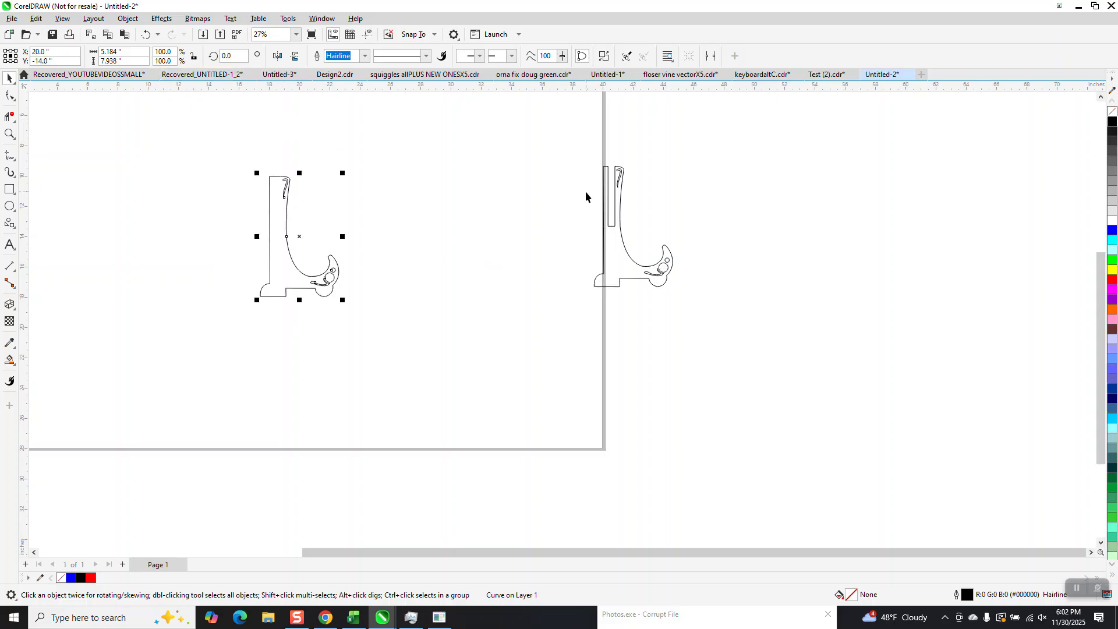
Step: Break the right outline apart at the slot's top node and delete the slot's segments
click(9, 134)
drag(587, 160, 639, 240)
click(9, 96)
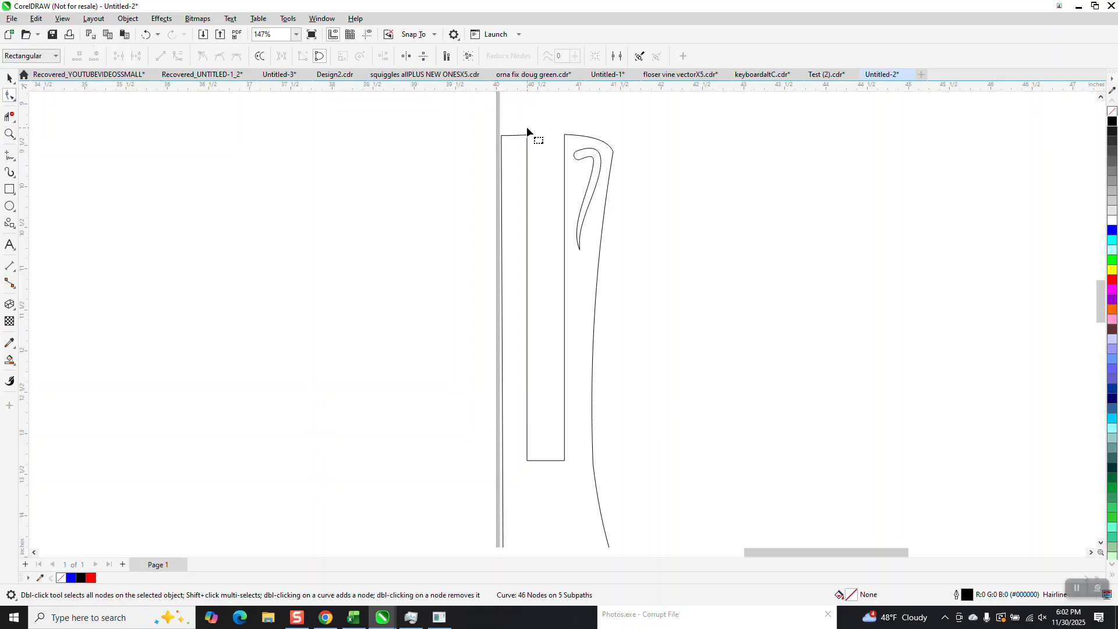
drag(564, 139, 566, 140)
right_click(562, 134)
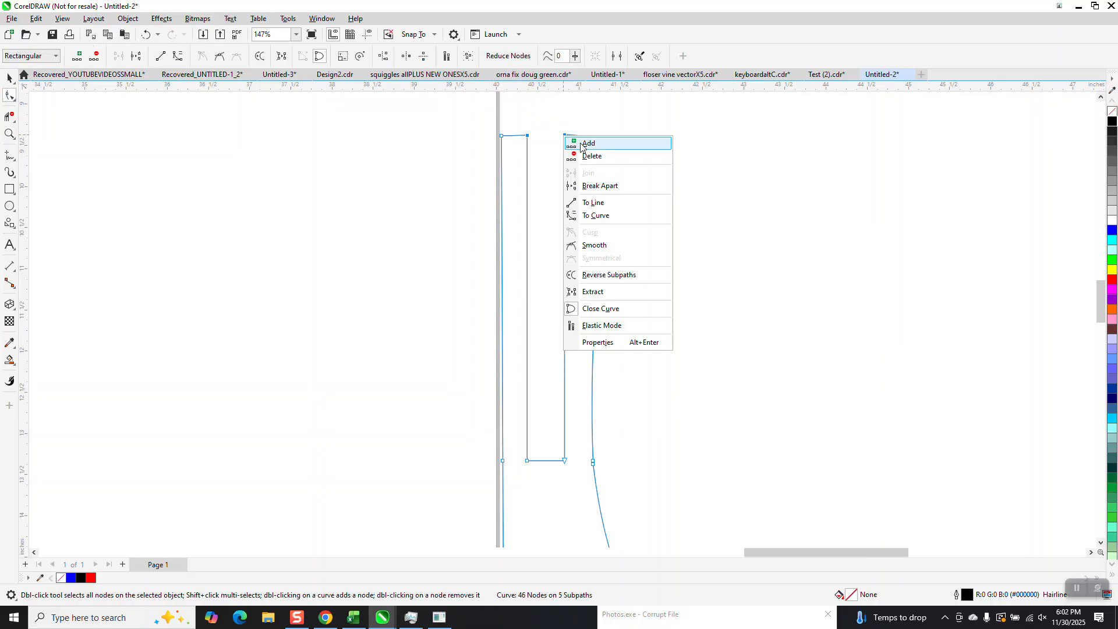
click(598, 185)
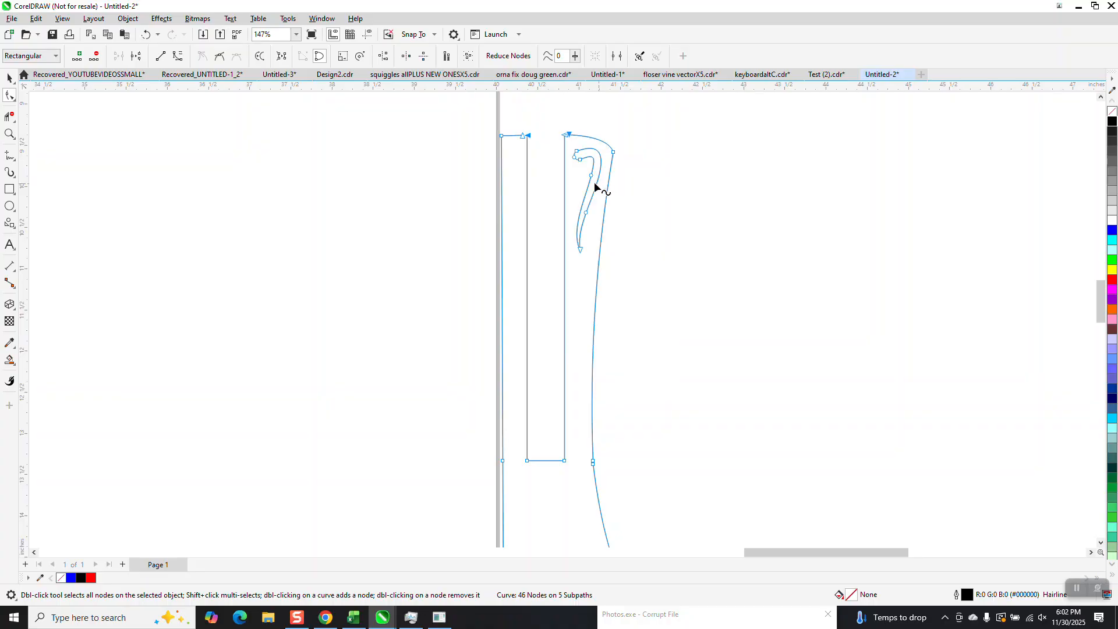
click(11, 121)
drag(525, 195, 568, 206)
scroll(262, 182, down, 1)
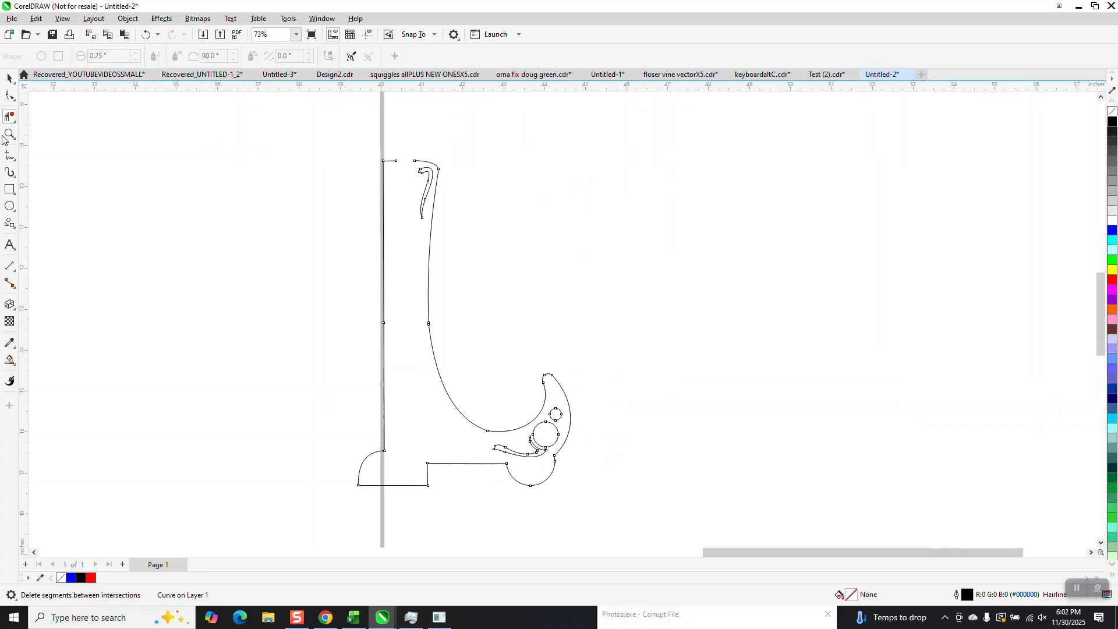
Step: Draw a 2-point line closing the gap along the top edge of the right outline
click(14, 160)
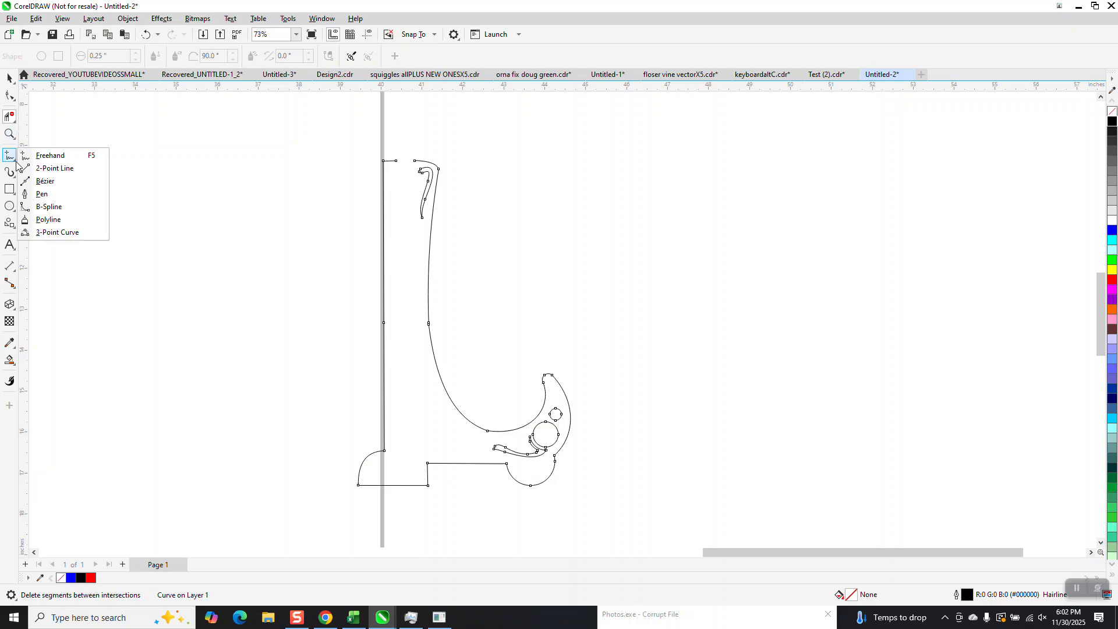
click(59, 167)
drag(414, 160, 384, 160)
Step: Smart Fill the closed right outline and nudge the filled shape left
click(9, 360)
click(399, 326)
scroll(681, 312, down, 4)
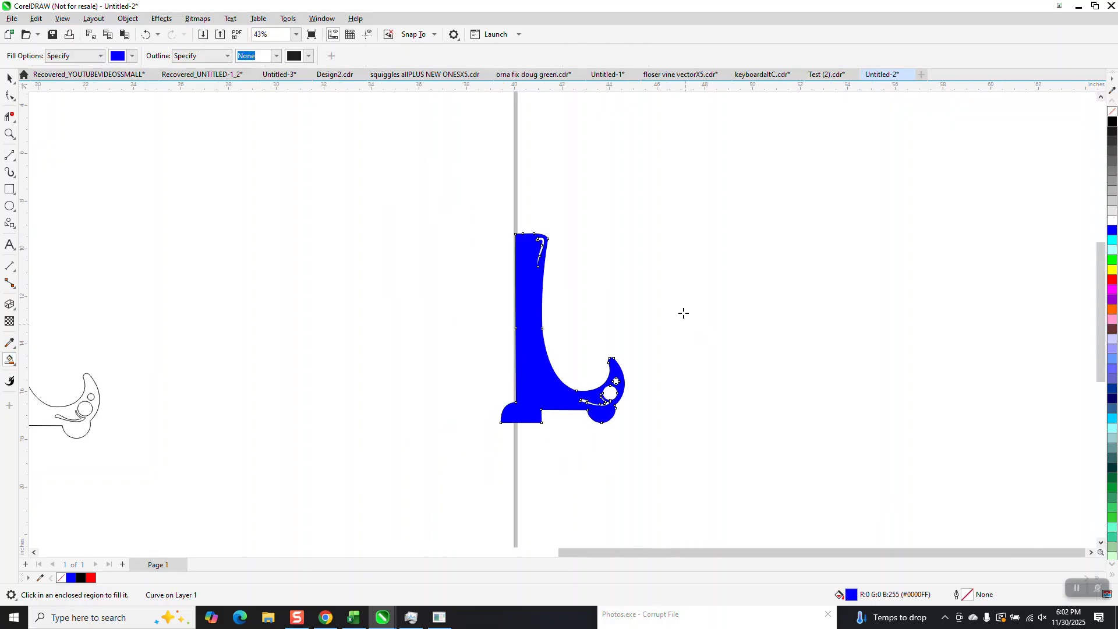
key(Left)
key(Left)
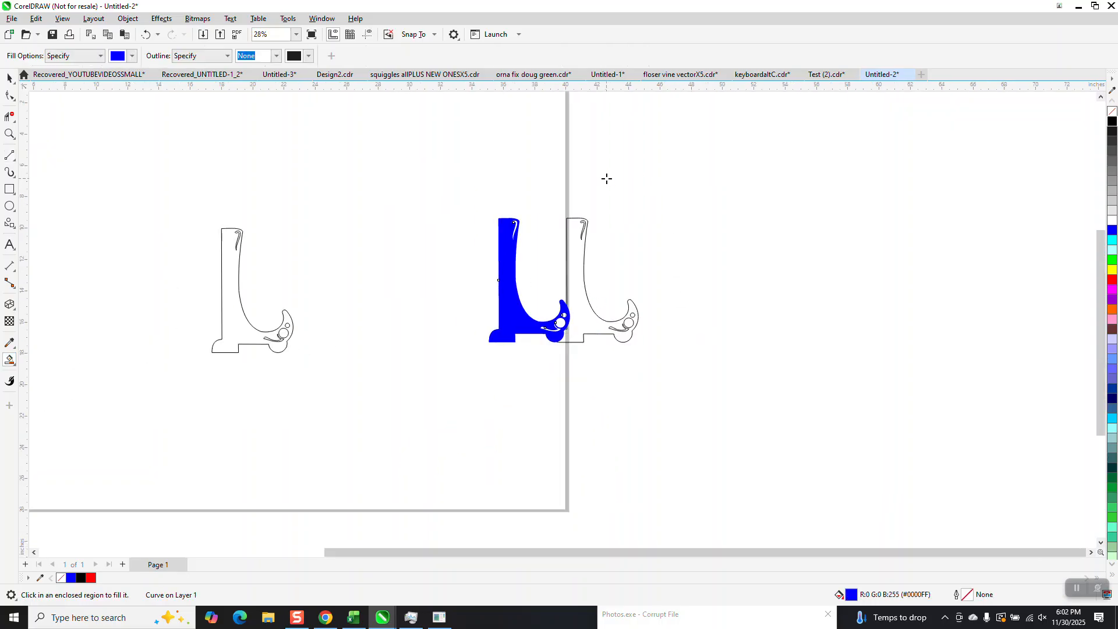
Step: Turn the new filled shape into an unfilled red outline and center it on the page
click(1112, 111)
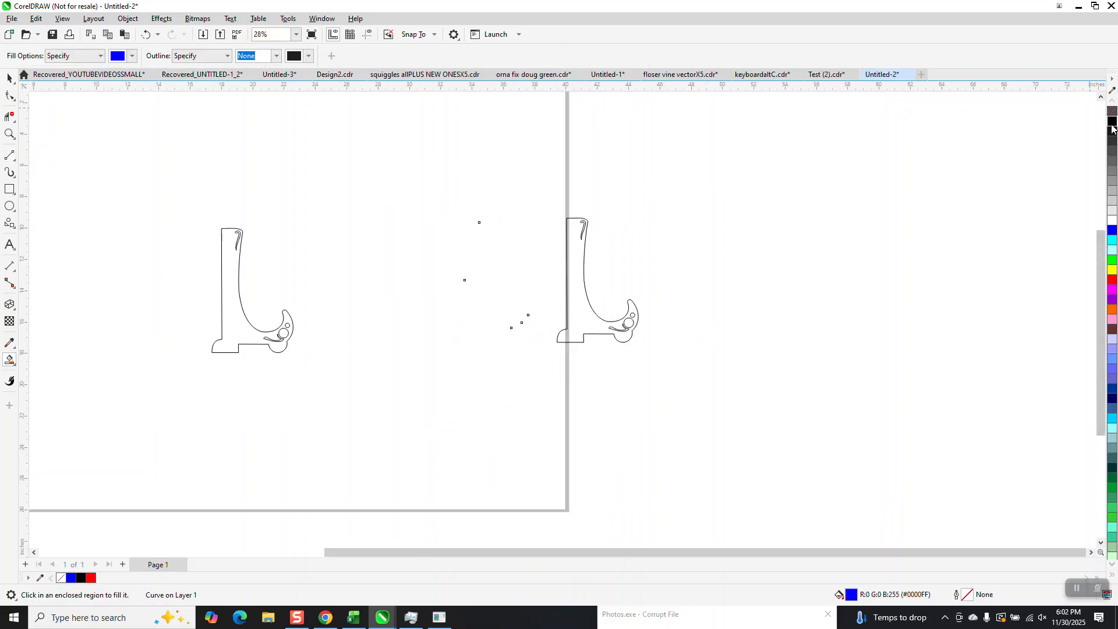
right_click(1112, 280)
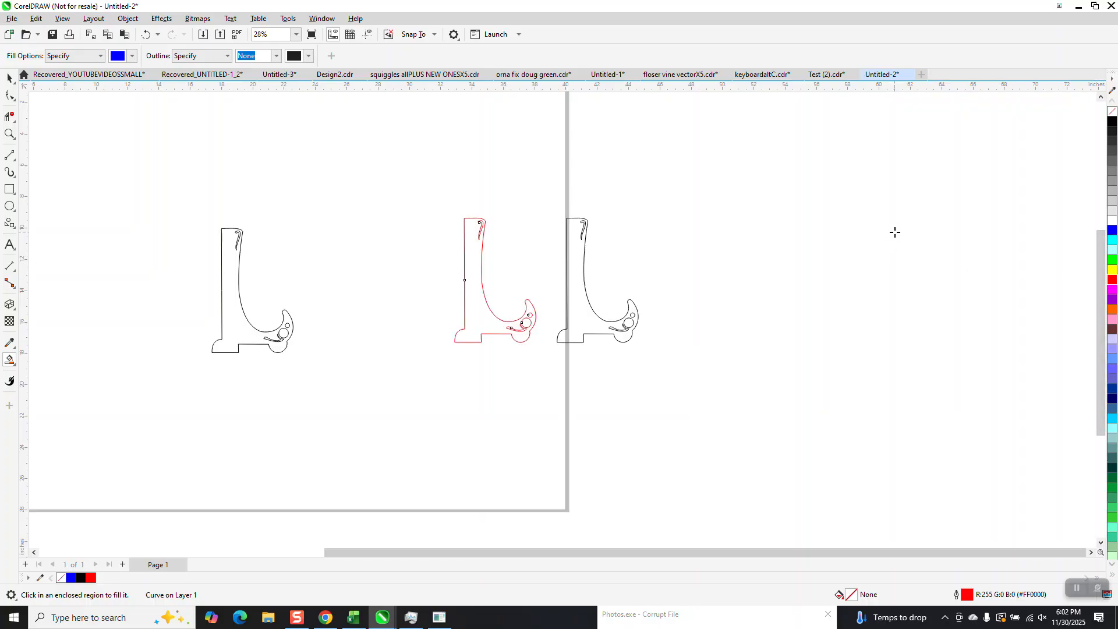
key(p)
click(14, 137)
click(183, 267)
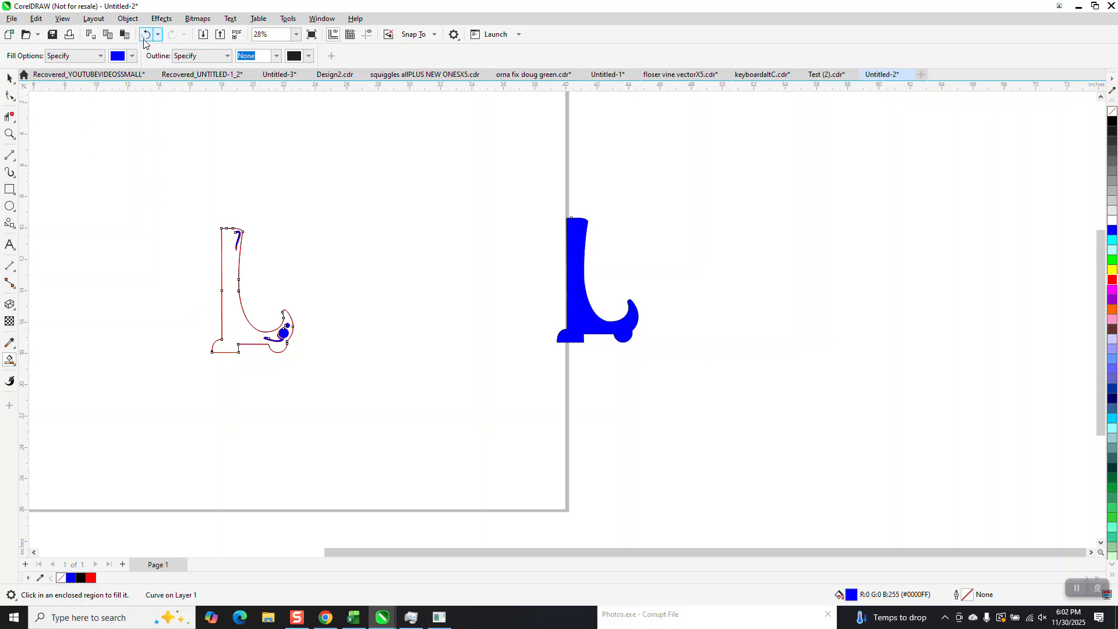
click(145, 34)
click(129, 203)
click(146, 34)
Step: Draw a tall rectangle about 8.4 inches high beside the red outline and set its width to 0.125 inches
click(9, 134)
drag(143, 187, 399, 384)
click(9, 190)
mouse_move(297, 172)
mouse_down()
mouse_move(297, 282)
mouse_move(271, 465)
mouse_move(260, 468)
mouse_move(280, 467)
mouse_up()
click(115, 51)
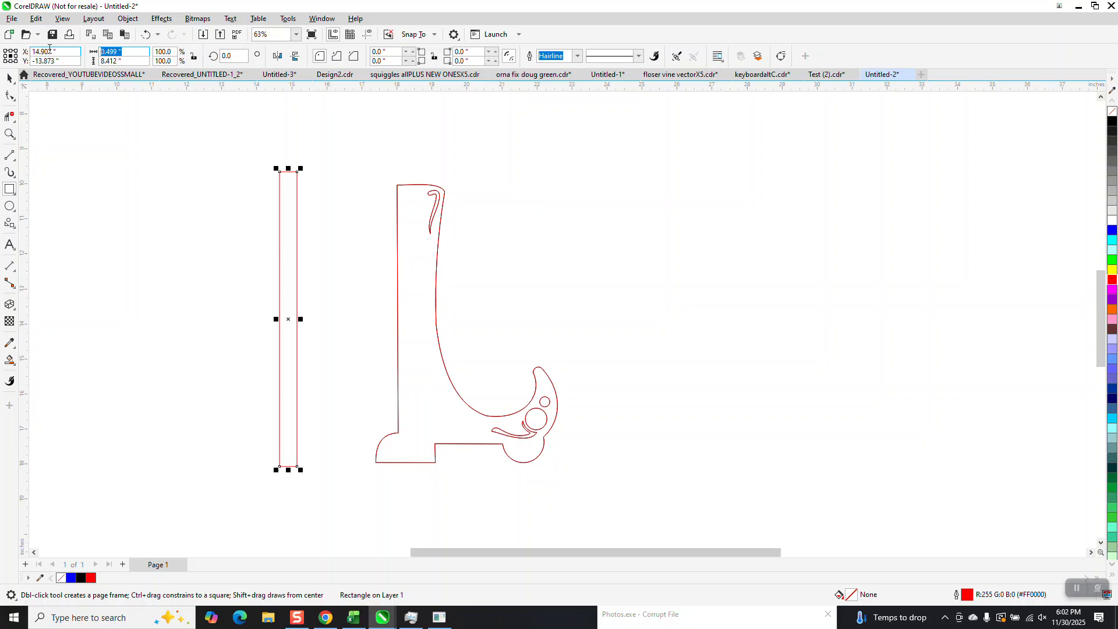
text(1.25)
key(Return)
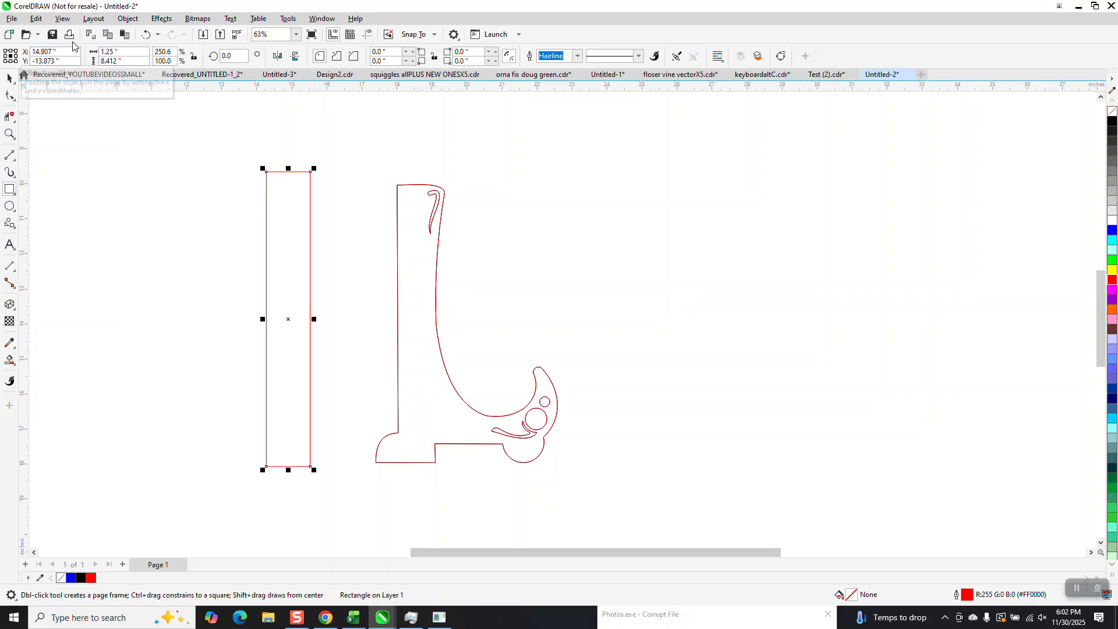
drag(119, 51, 82, 56)
text(.1)
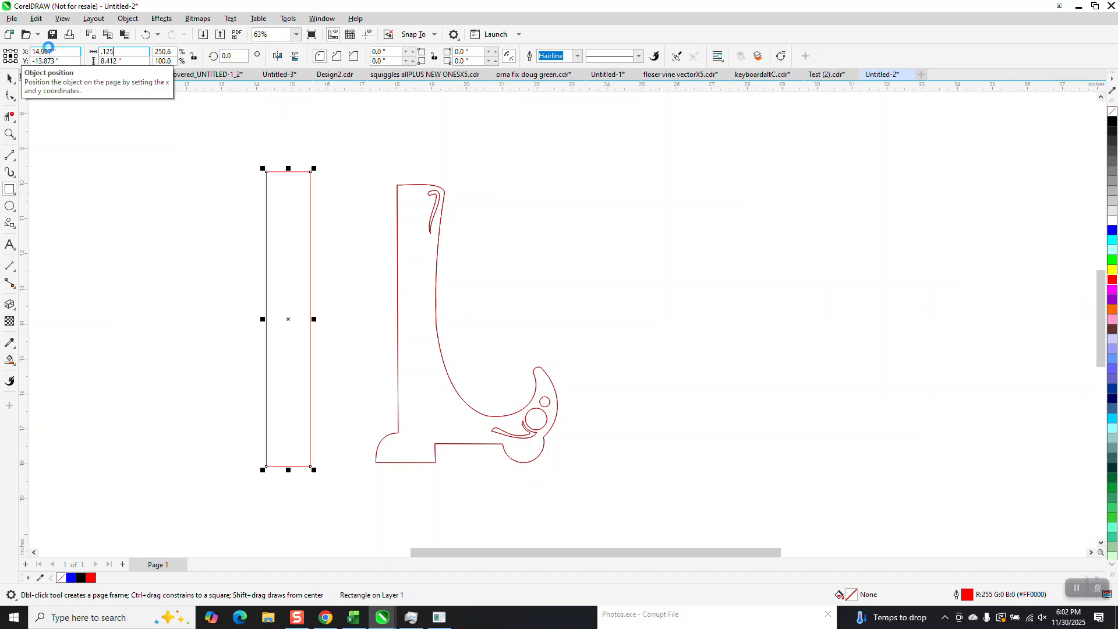
key(Return)
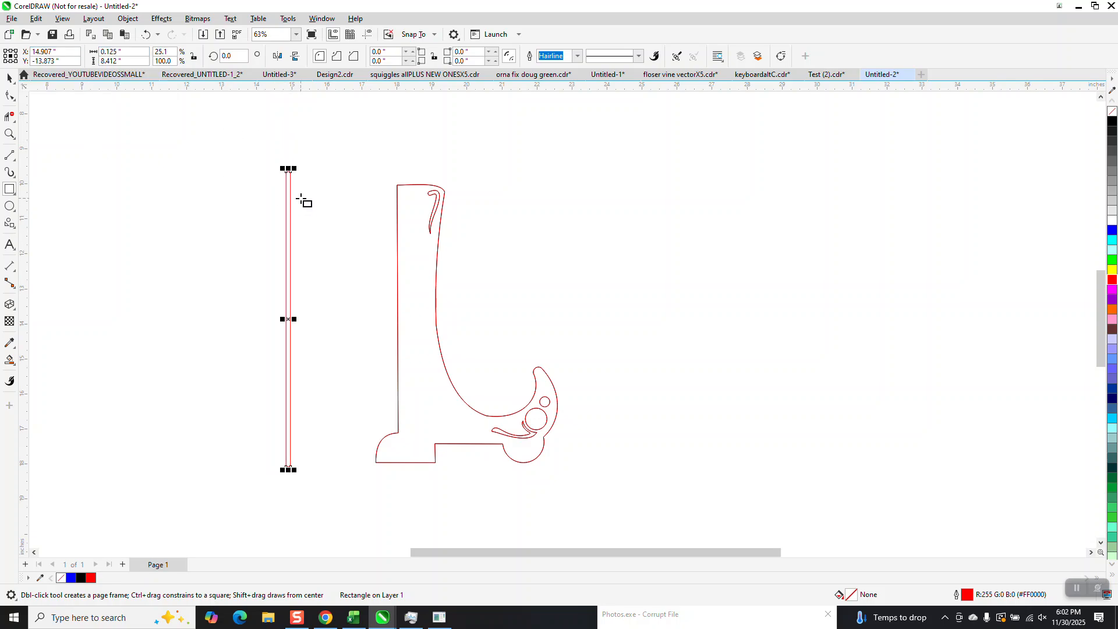
Step: Center the thin rectangle on the page and move it left onto the stand's upright
key(p)
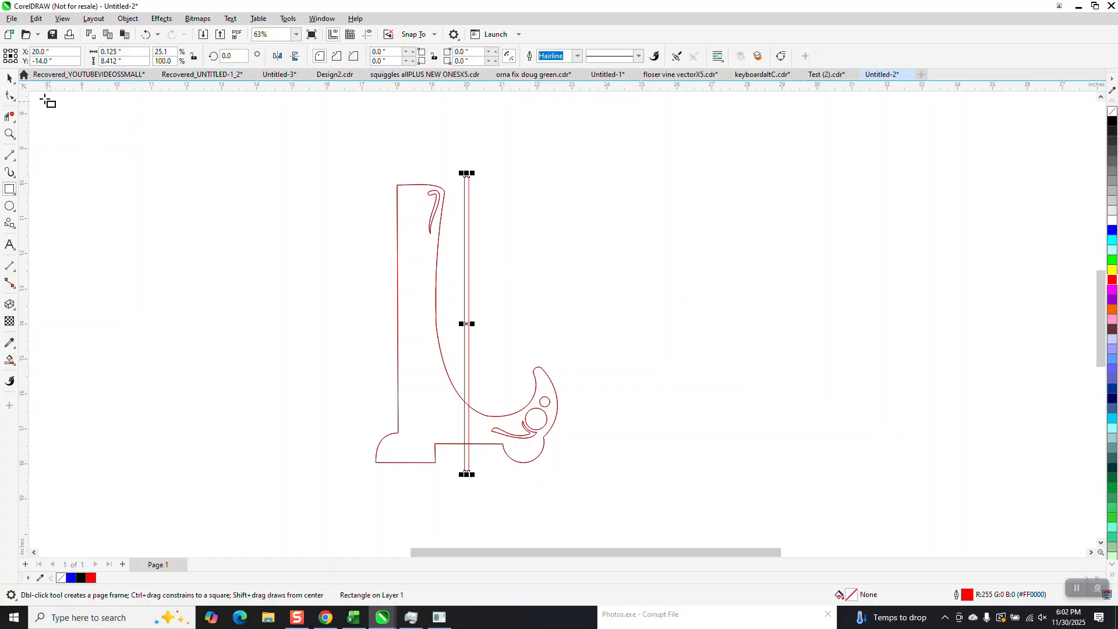
click(9, 78)
drag(466, 323, 415, 323)
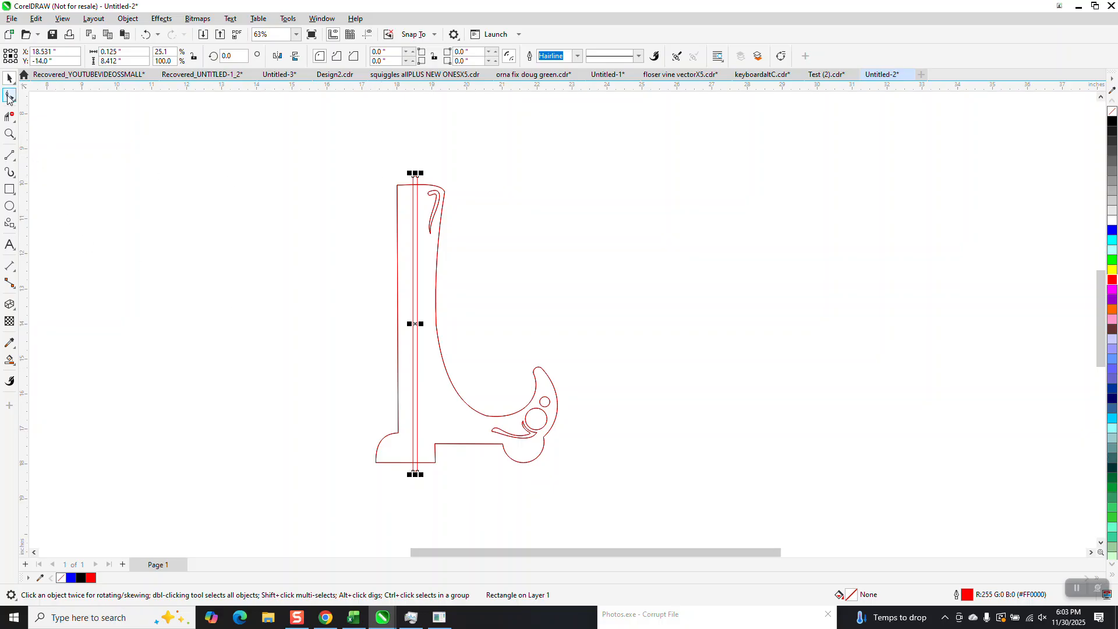
Step: Zoom in on the stand and set the red outline's height to 8 inches
click(10, 134)
drag(336, 135, 391, 372)
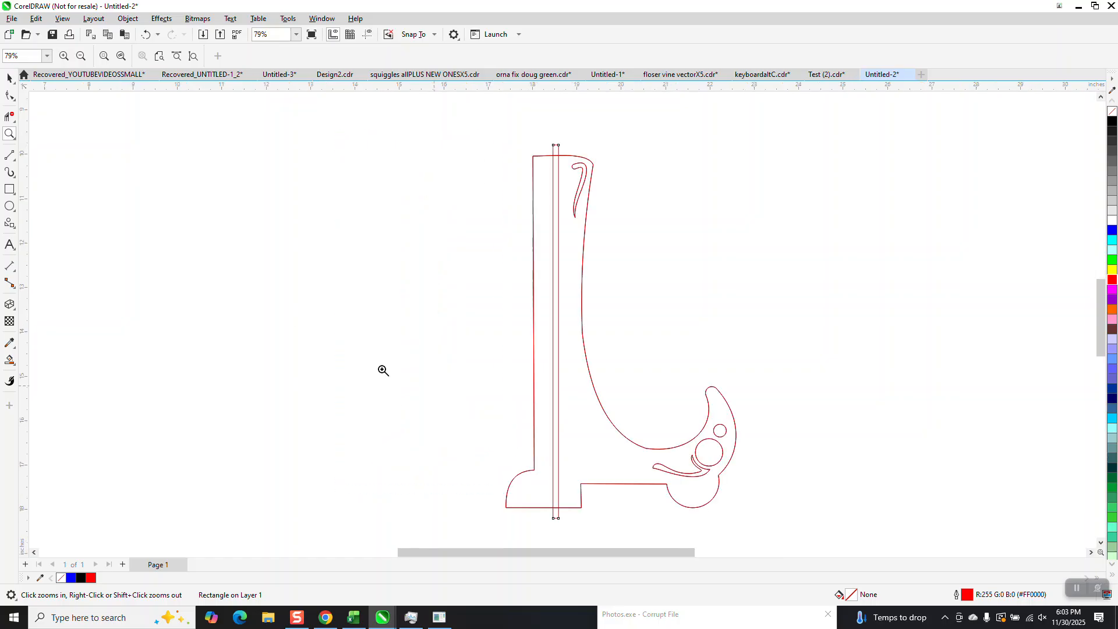
click(9, 77)
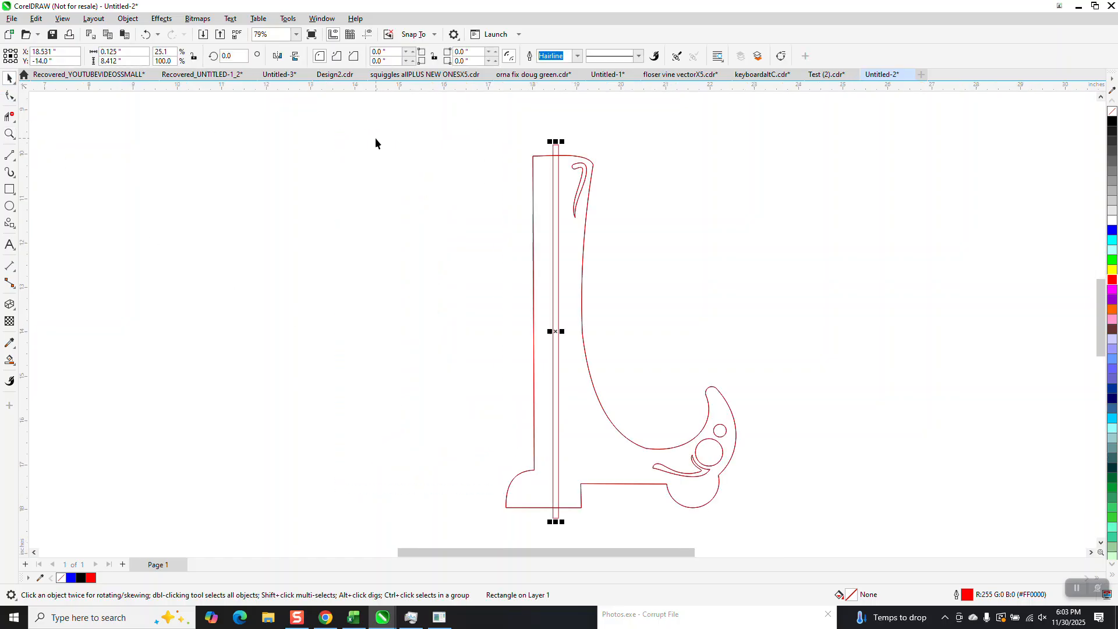
click(542, 152)
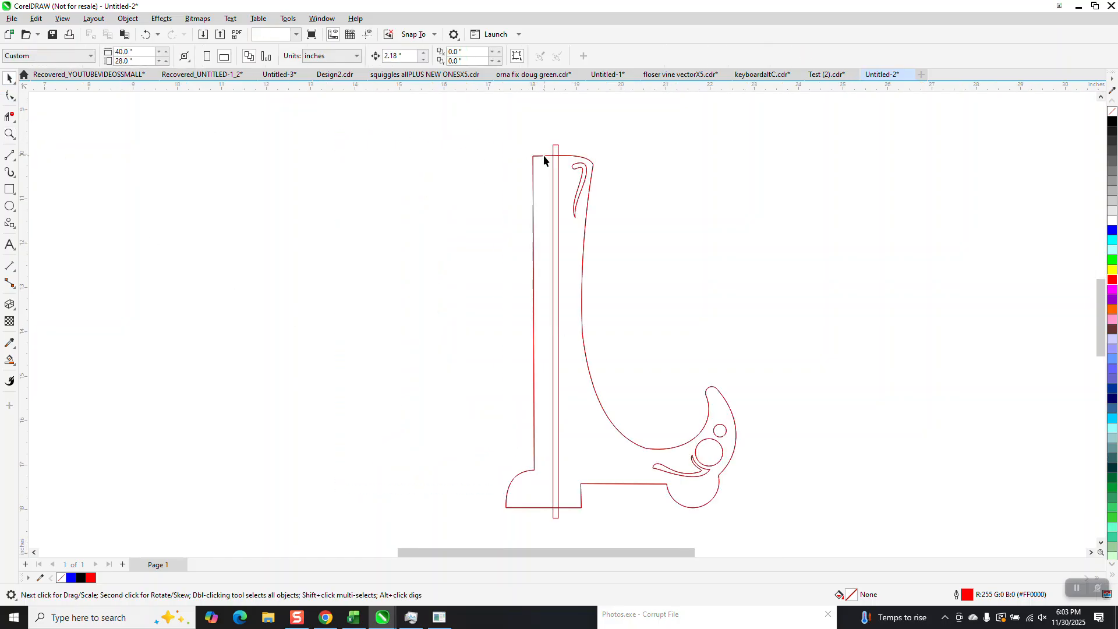
click(542, 156)
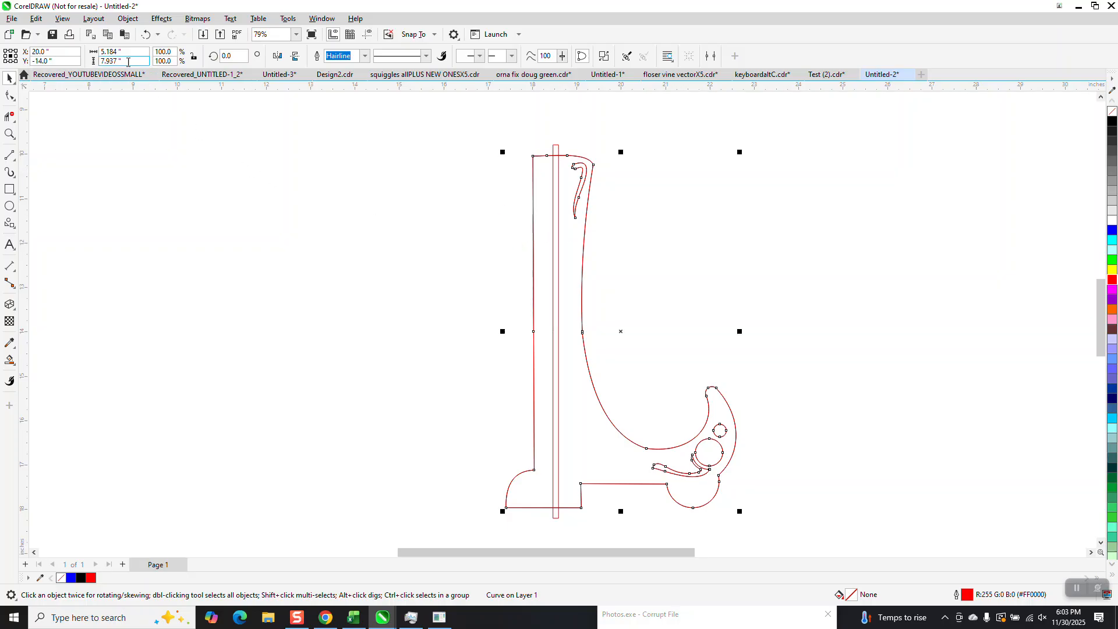
click(122, 61)
text(8)
key(Return)
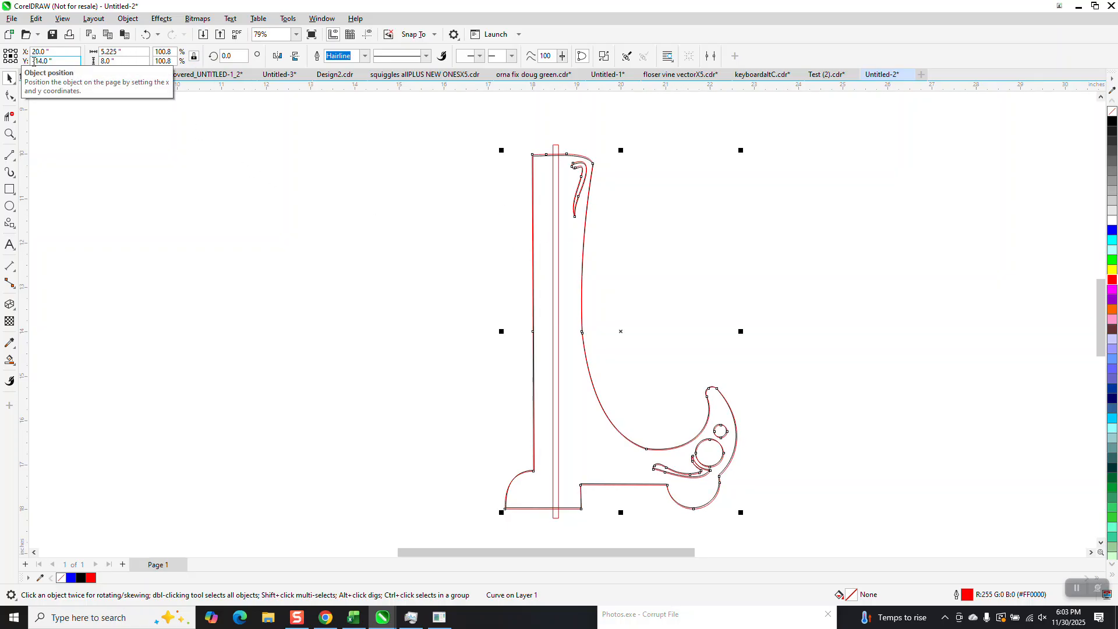
Step: Set the thin rectangle's height to 8 inches as well
click(559, 149)
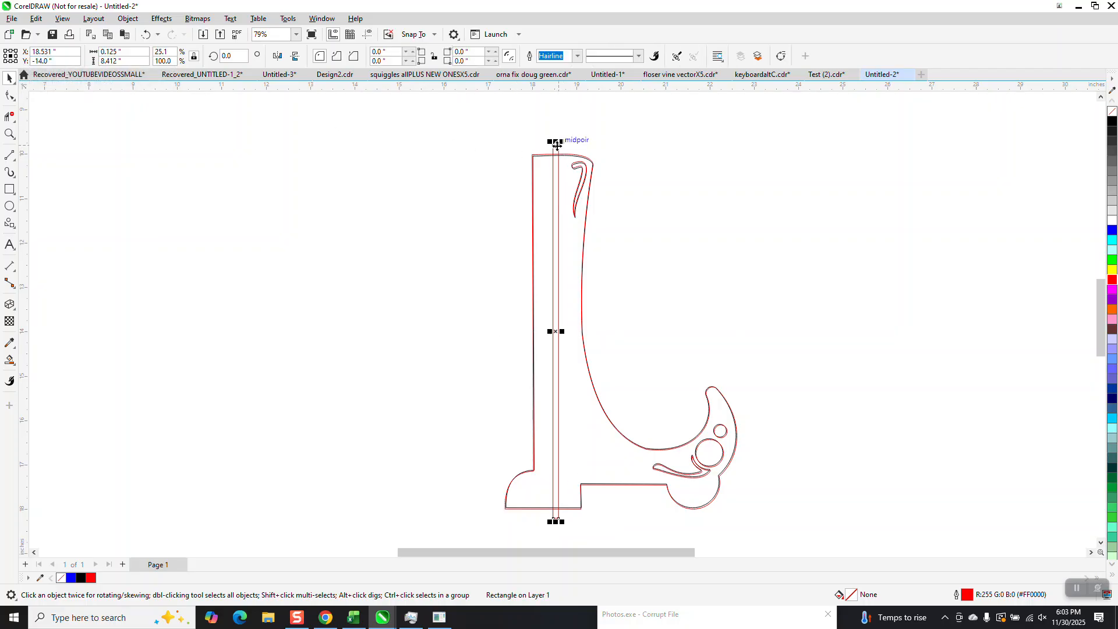
click(122, 61)
text(8)
key(Return)
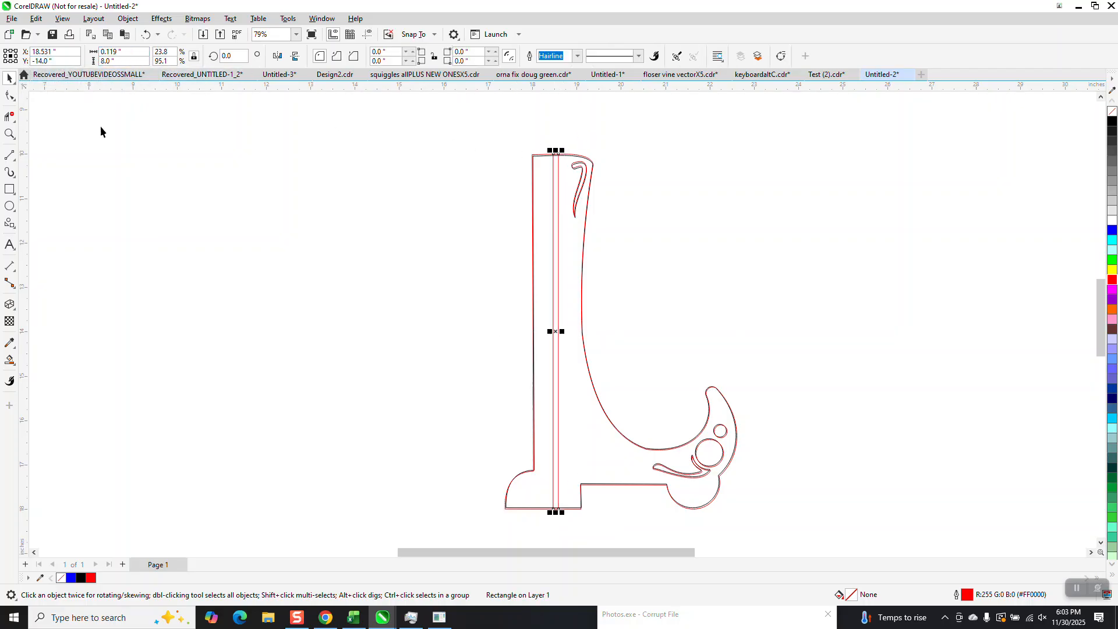
Step: Draw a horizontal line across the top of the stand over the upright and rectangle
click(9, 154)
mouse_move(251, 118)
mouse_down()
mouse_move(271, 135)
mouse_move(364, 123)
mouse_move(337, 138)
mouse_move(558, 155)
mouse_up()
click(9, 77)
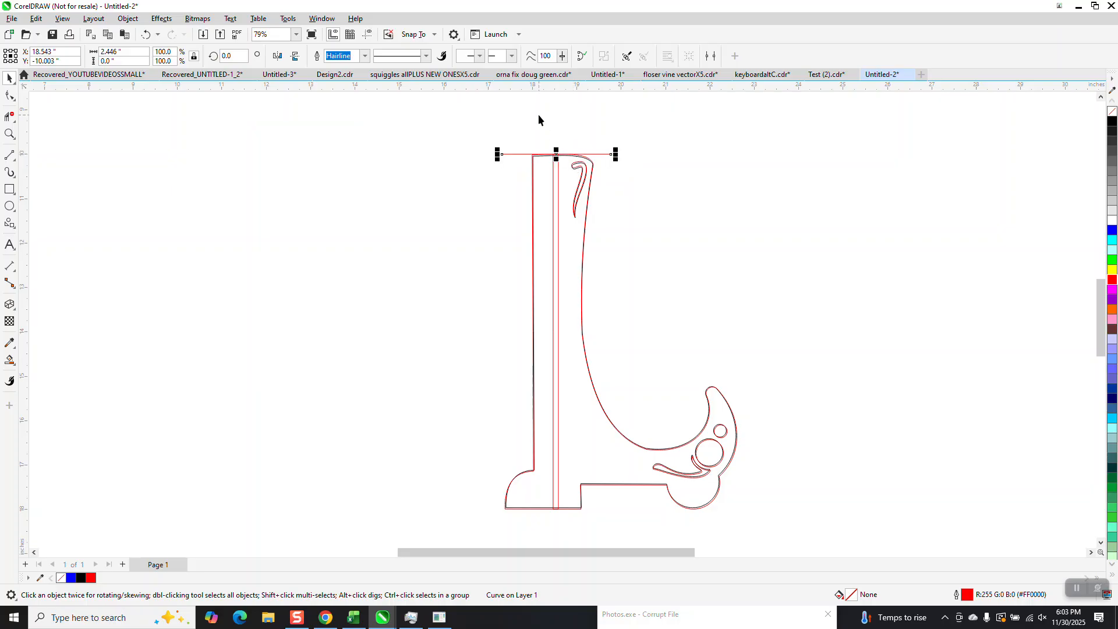
Step: Set the nudge distance to 4 inches and nudge the line down to the stand's middle
click(538, 114)
click(407, 56)
text(4)
key(Return)
click(521, 154)
key(Down)
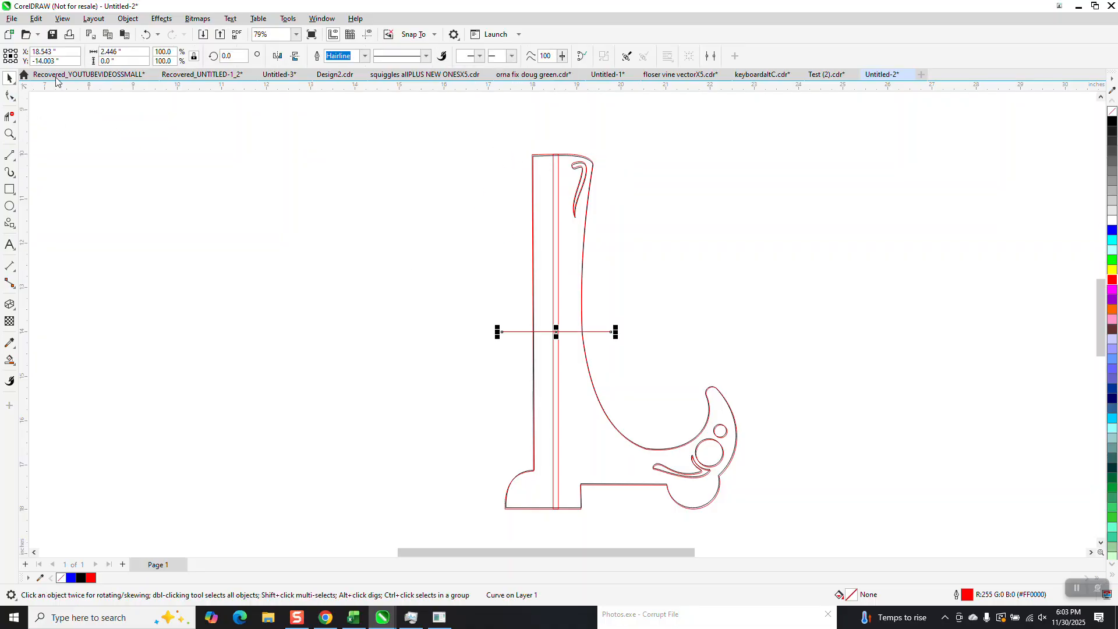
Step: Duplicate the outline, rectangle and line together and move the copy to the left
scroll(481, 160, down, 1)
drag(749, 522, 751, 501)
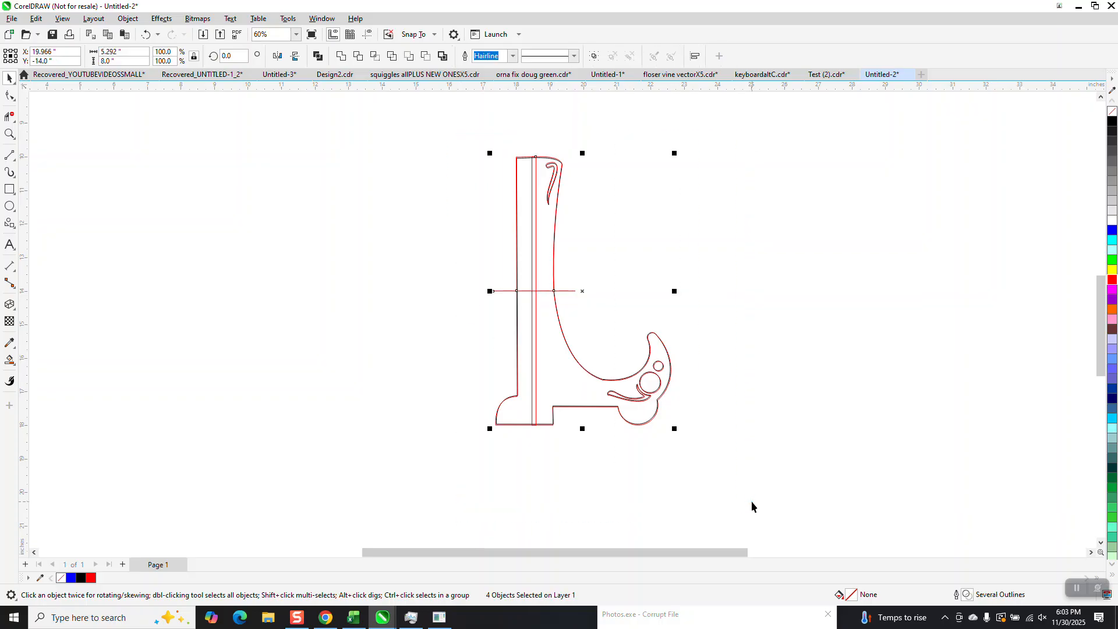
key(KP_Add)
key(Left)
key(Left)
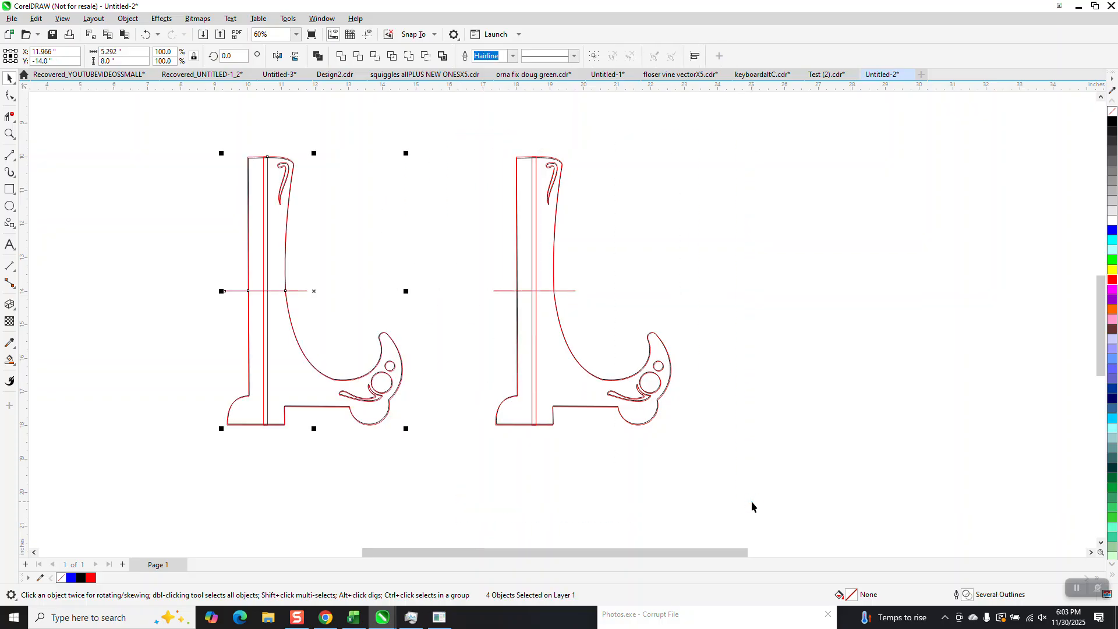
Step: Use Virtual Segment Delete on the left copy to remove the rectangle's upper half and the line's segments
click(10, 116)
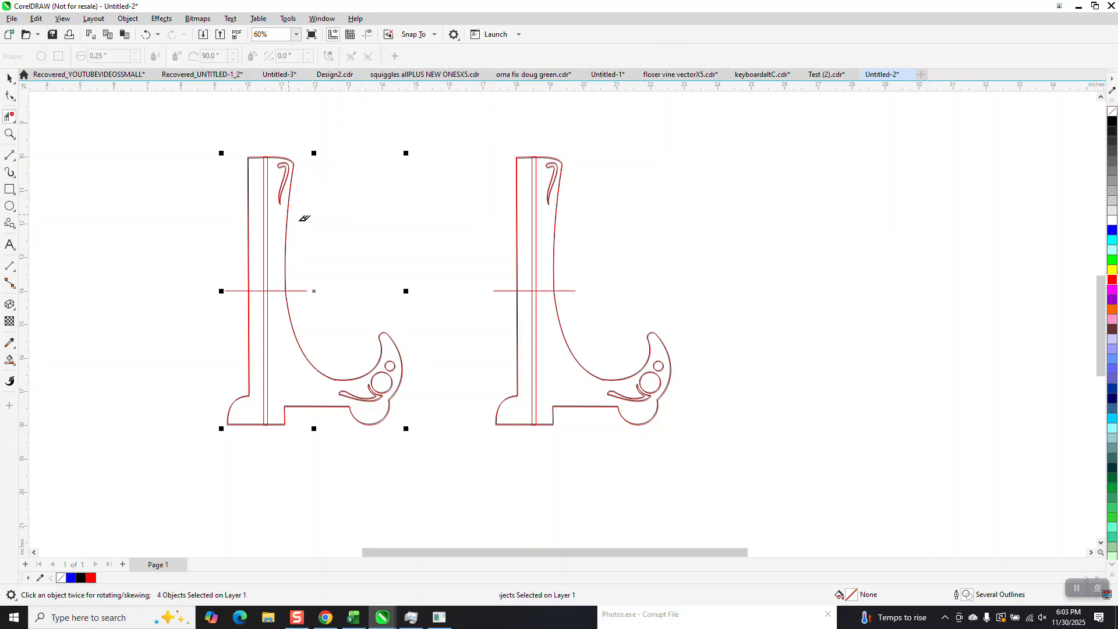
drag(265, 211, 283, 227)
click(276, 291)
click(256, 291)
Step: Smart Fill the bottom-slotted outline, move the new shape left, and make it an unfilled red outline
click(10, 360)
click(307, 386)
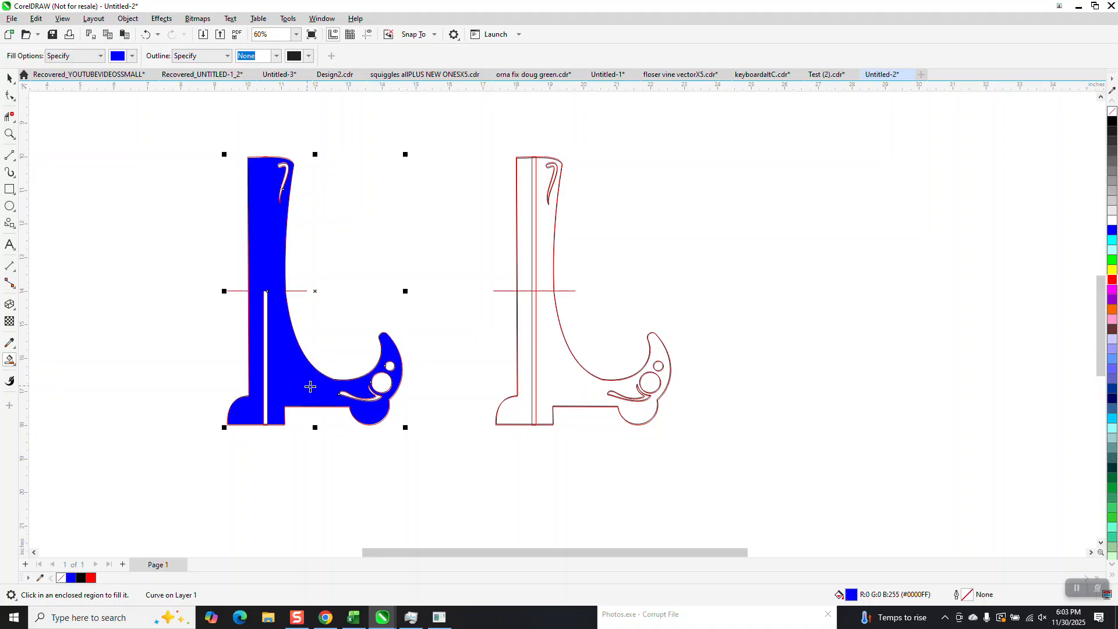
scroll(441, 375, down, 1)
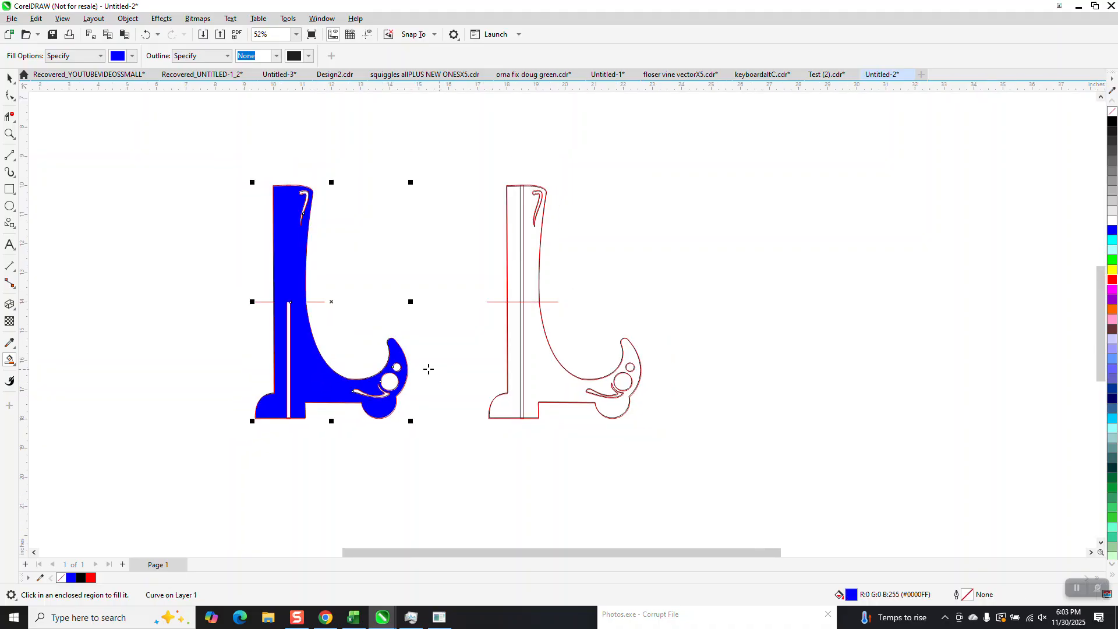
key(Left)
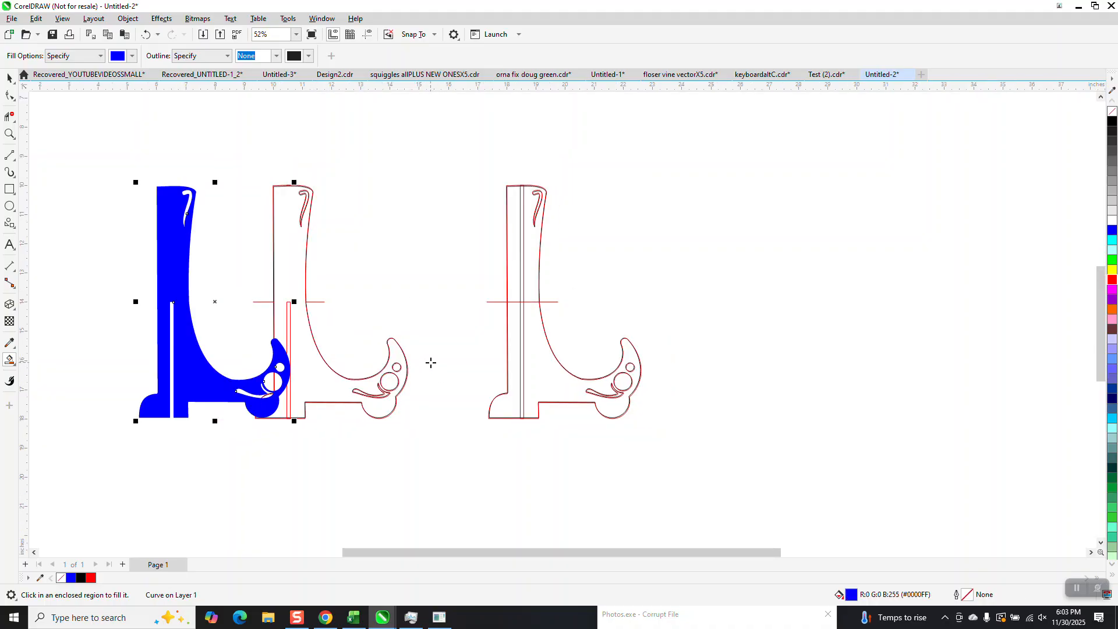
key(Left)
scroll(431, 362, down, 1)
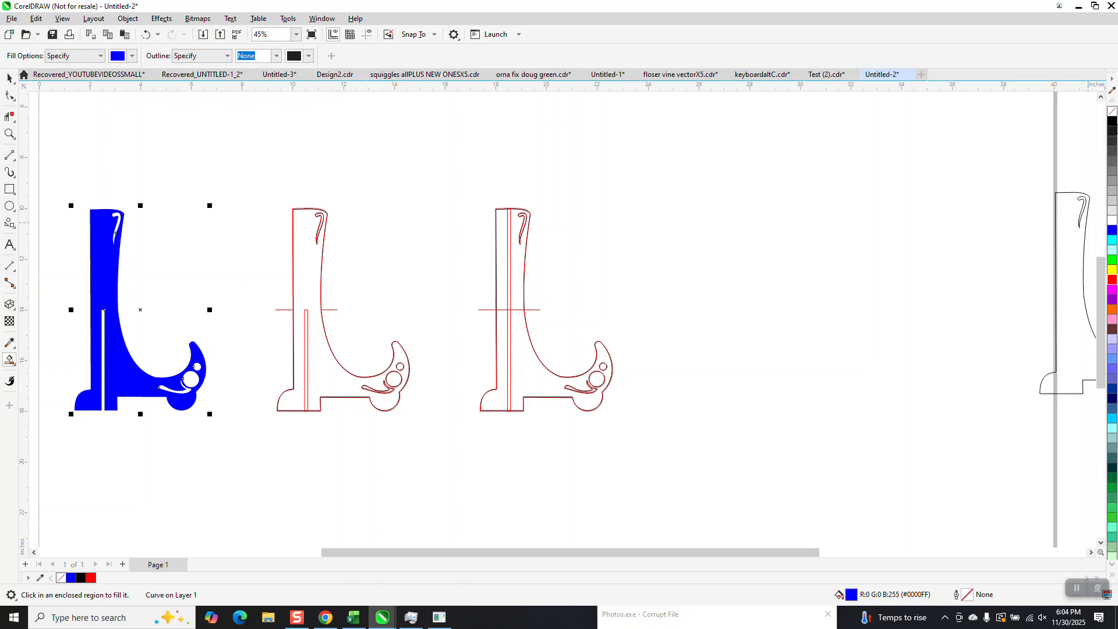
click(1112, 112)
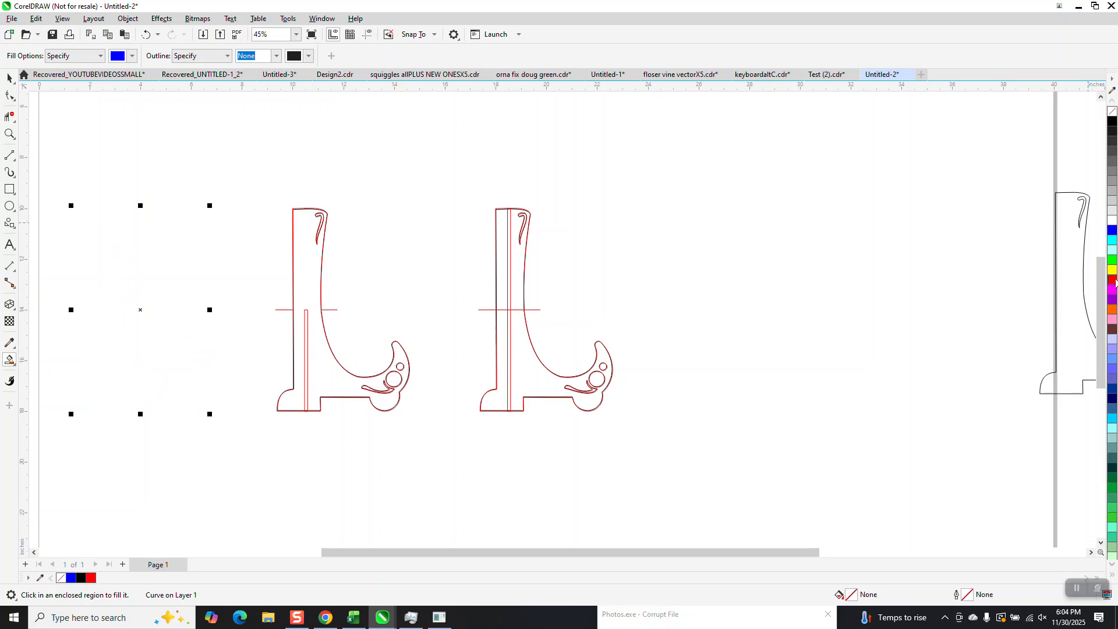
right_click(1112, 280)
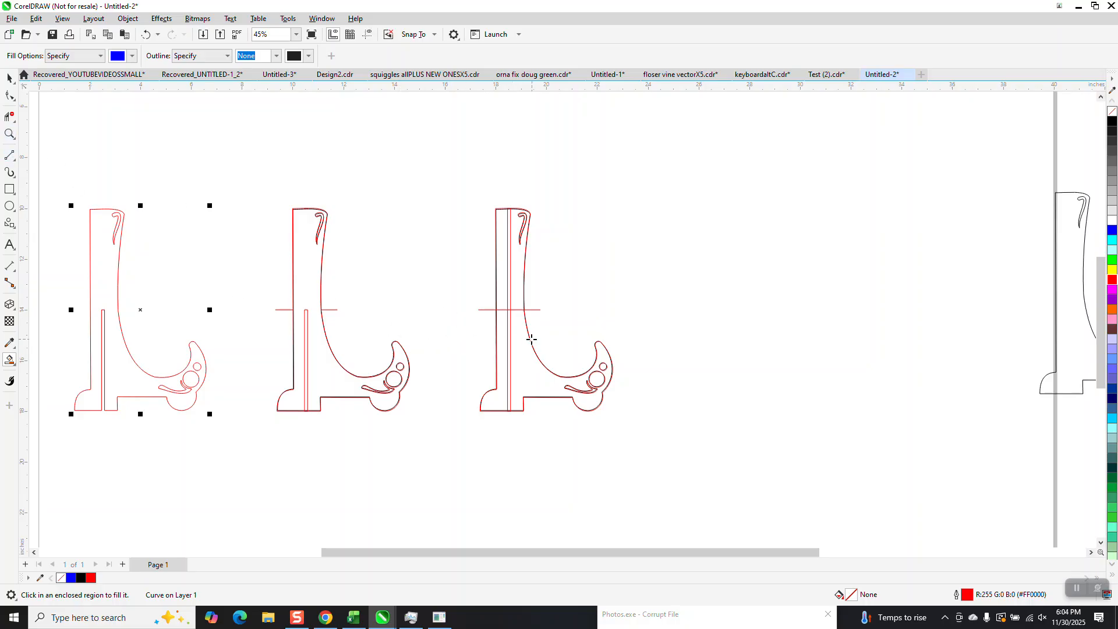
Step: Use Virtual Segment Delete on the other copy to remove the rectangle's lower half
click(9, 116)
click(509, 330)
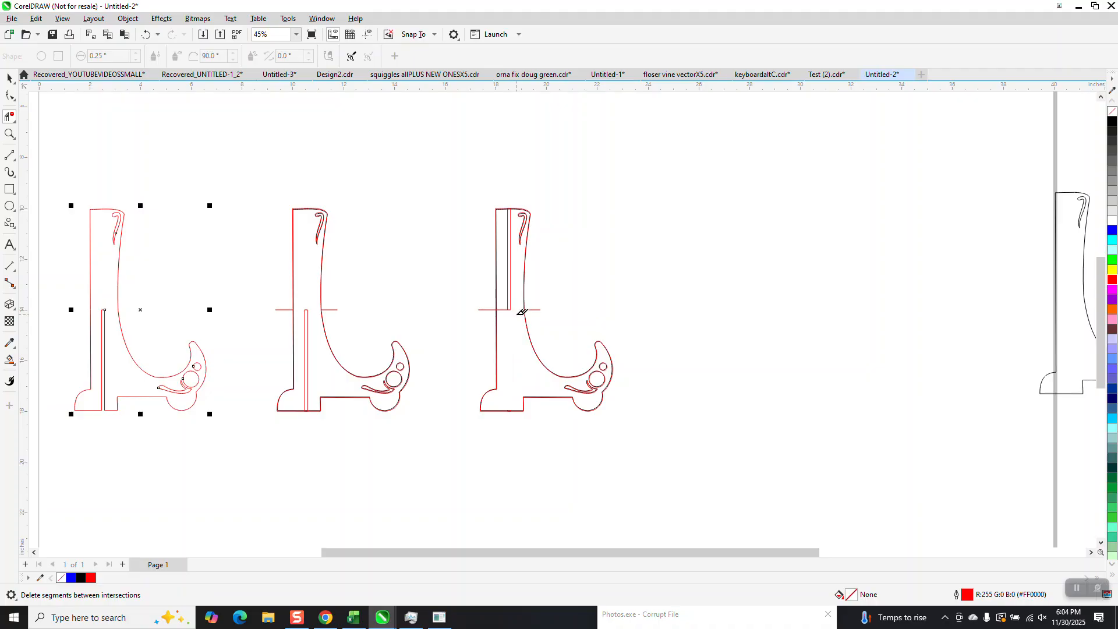
Step: Smart Fill the top-slotted outline, move the new shape right, and make it an unfilled red outline
click(9, 359)
click(511, 361)
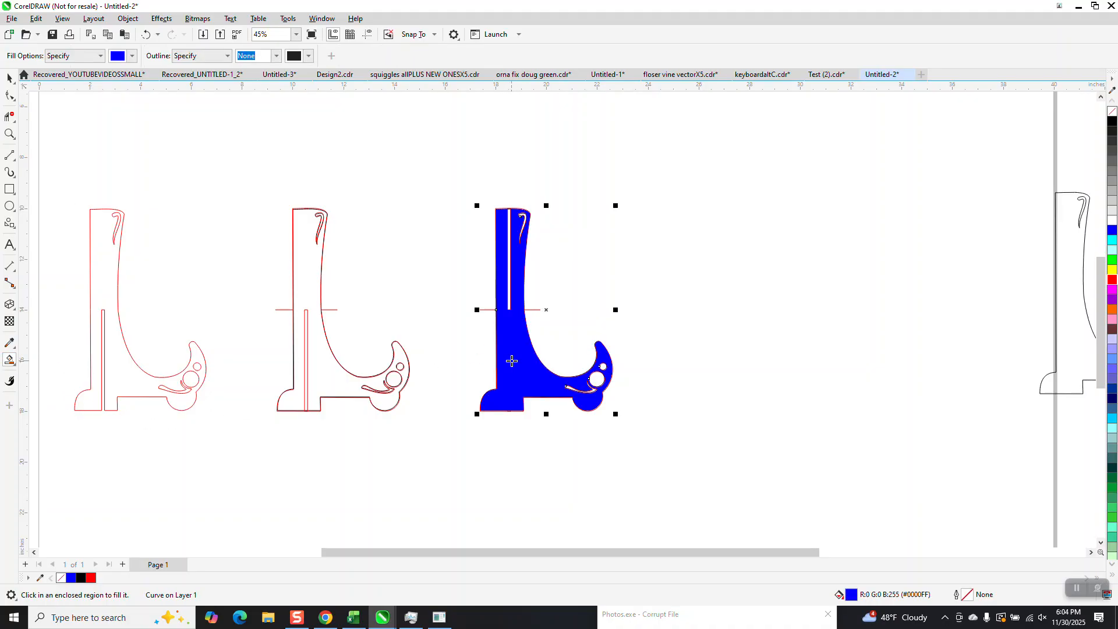
key(Right)
key(Right)
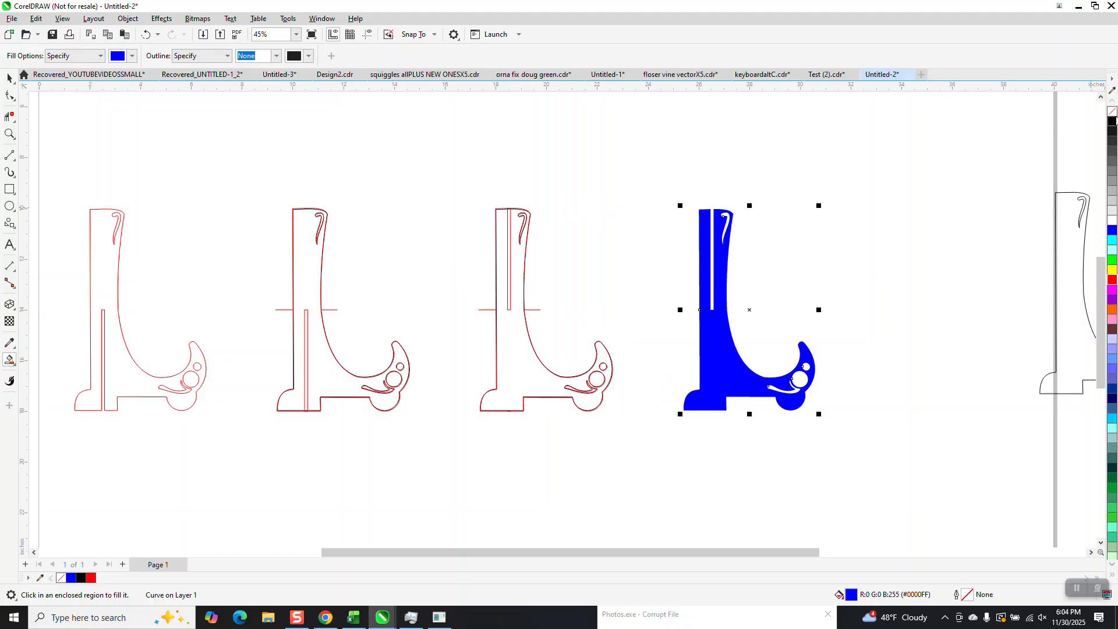
click(1112, 112)
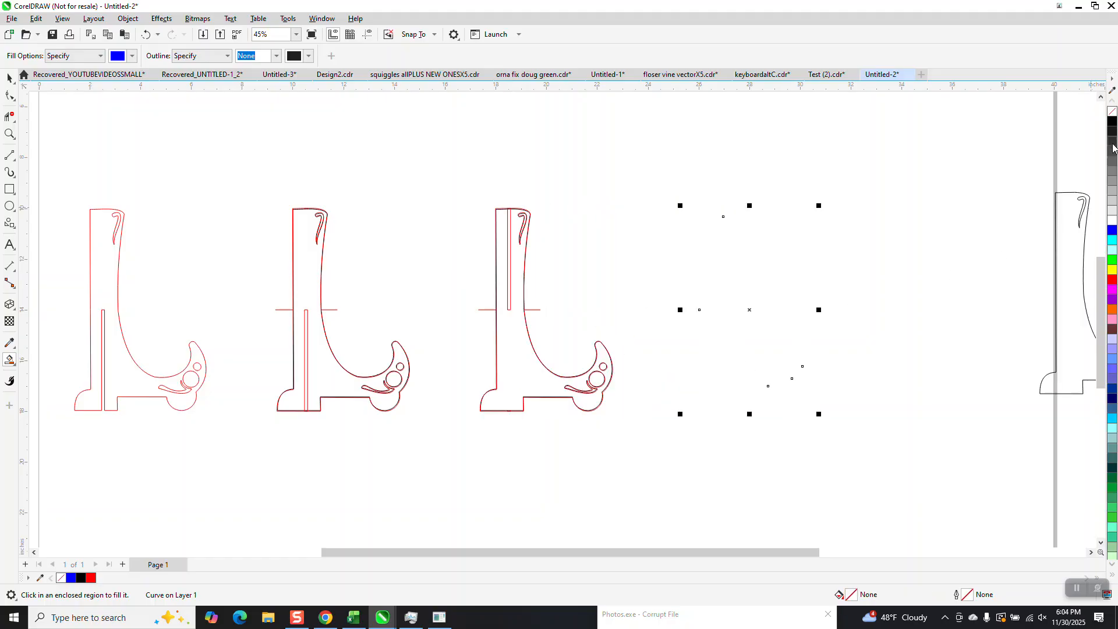
right_click(1111, 280)
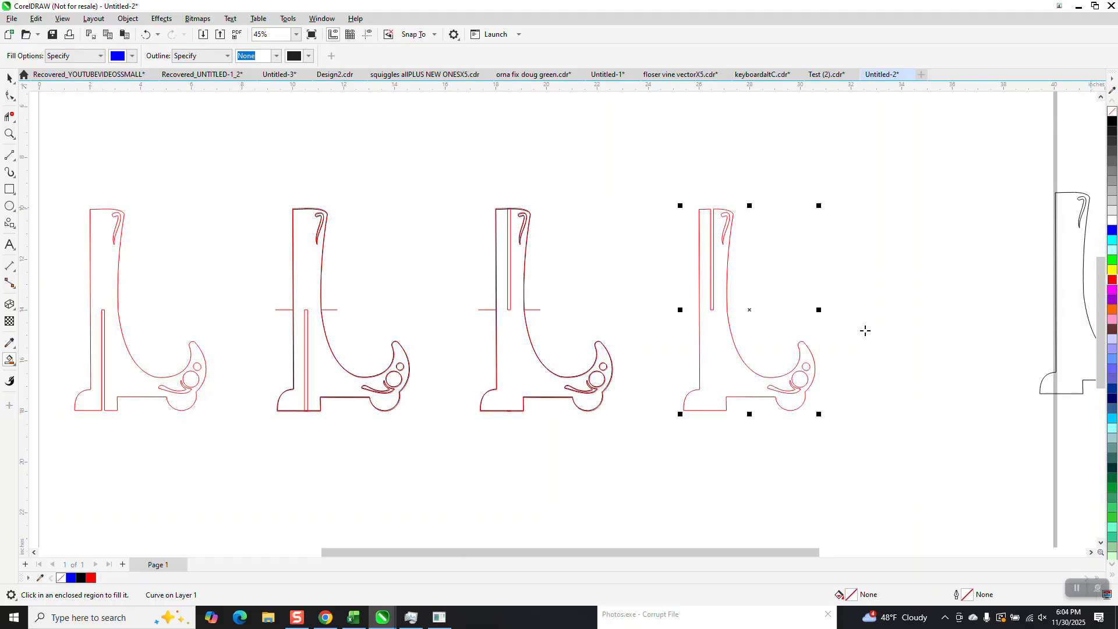
Step: Delete the leftover construction outlines and move the top-slotted shape beside the bottom-slotted one
click(8, 79)
drag(210, 166, 630, 440)
key(Delete)
drag(667, 348, 207, 340)
Step: Zoom in to examine the curled cutout and its joints on both finished shapes
click(9, 133)
drag(55, 185, 384, 444)
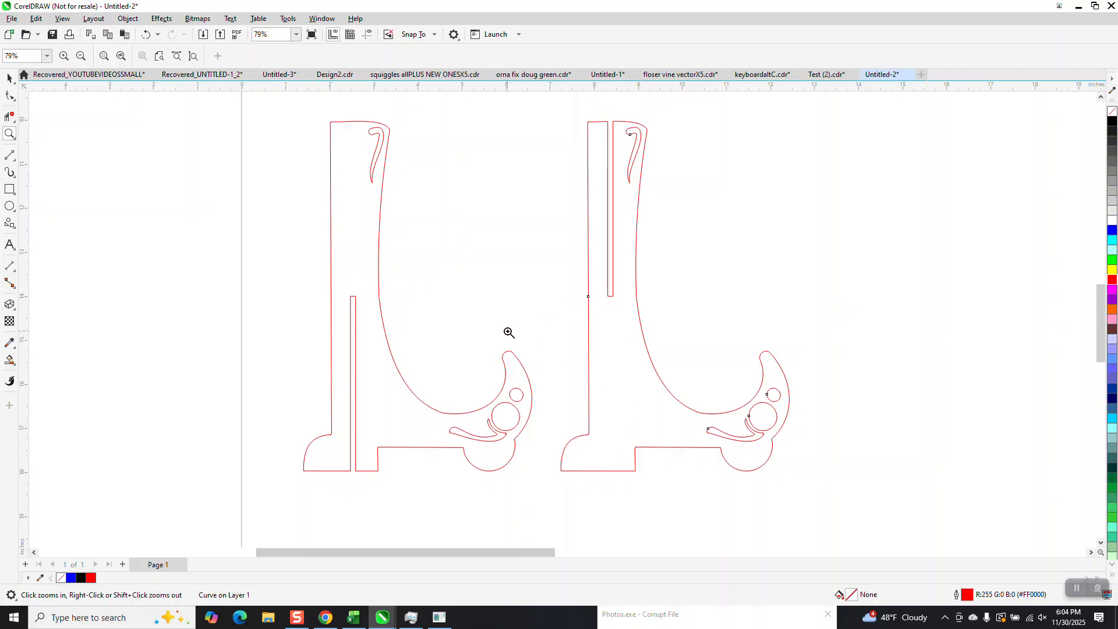
drag(438, 335, 565, 483)
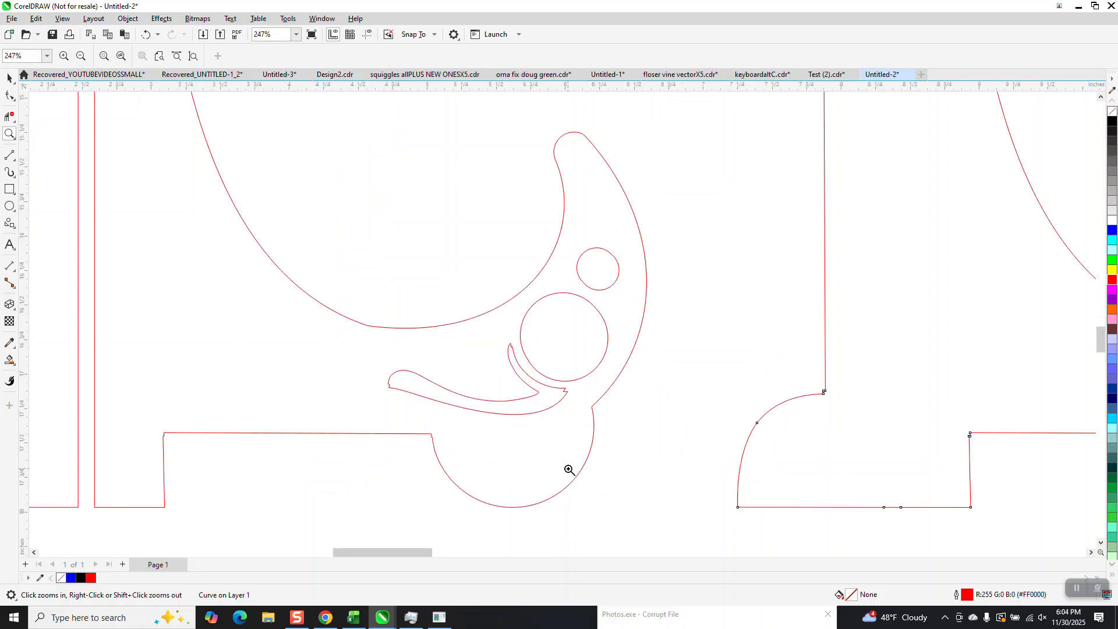
drag(532, 382, 591, 417)
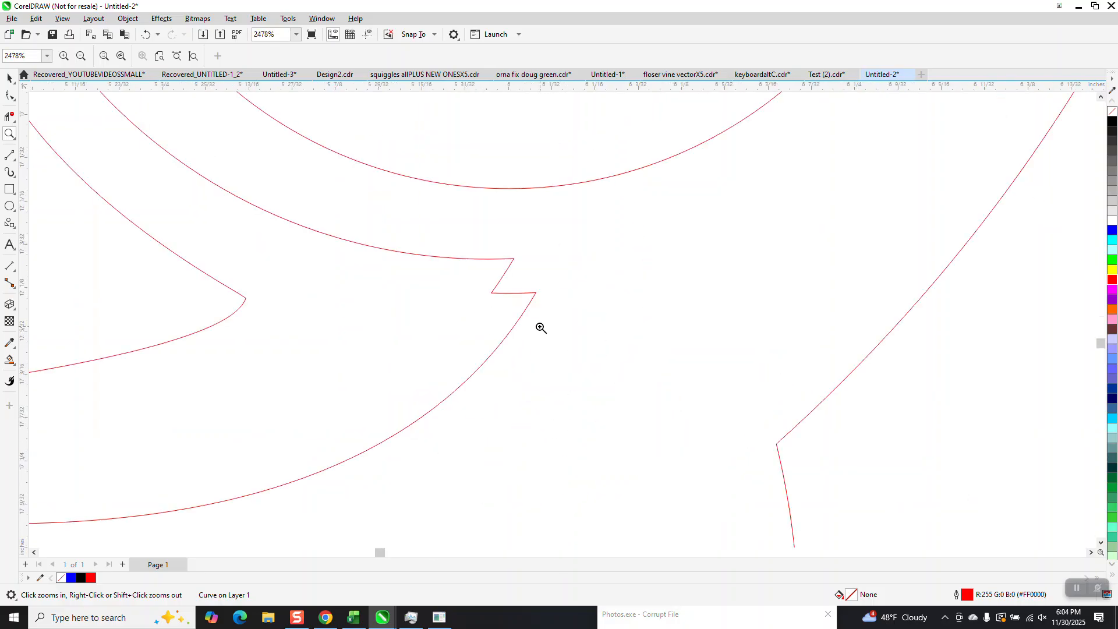
scroll(518, 300, down, 5)
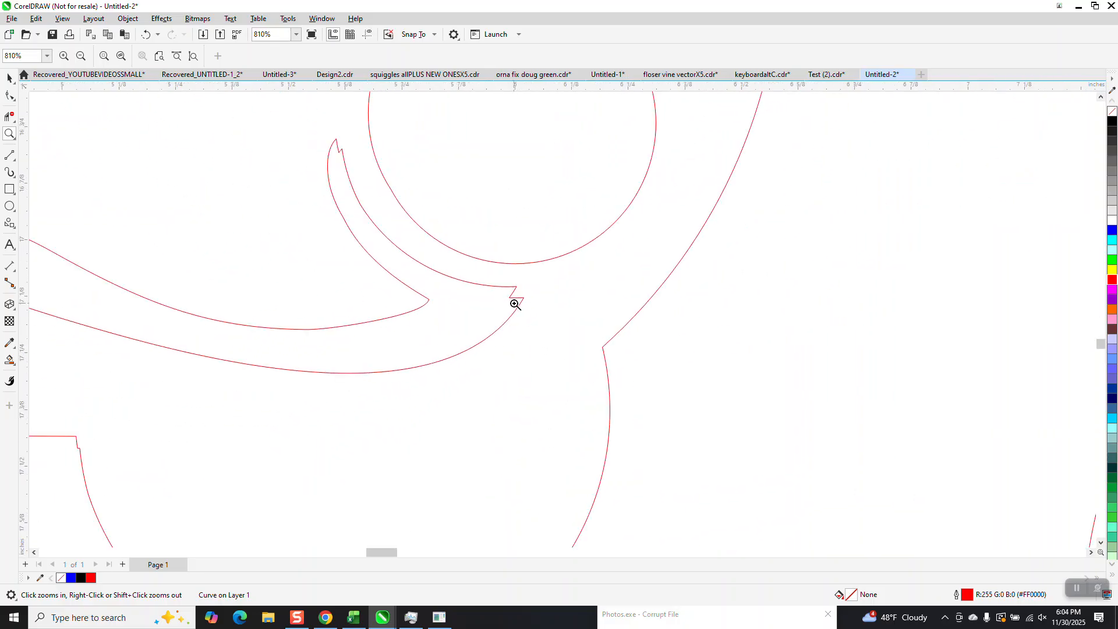
scroll(514, 304, down, 8)
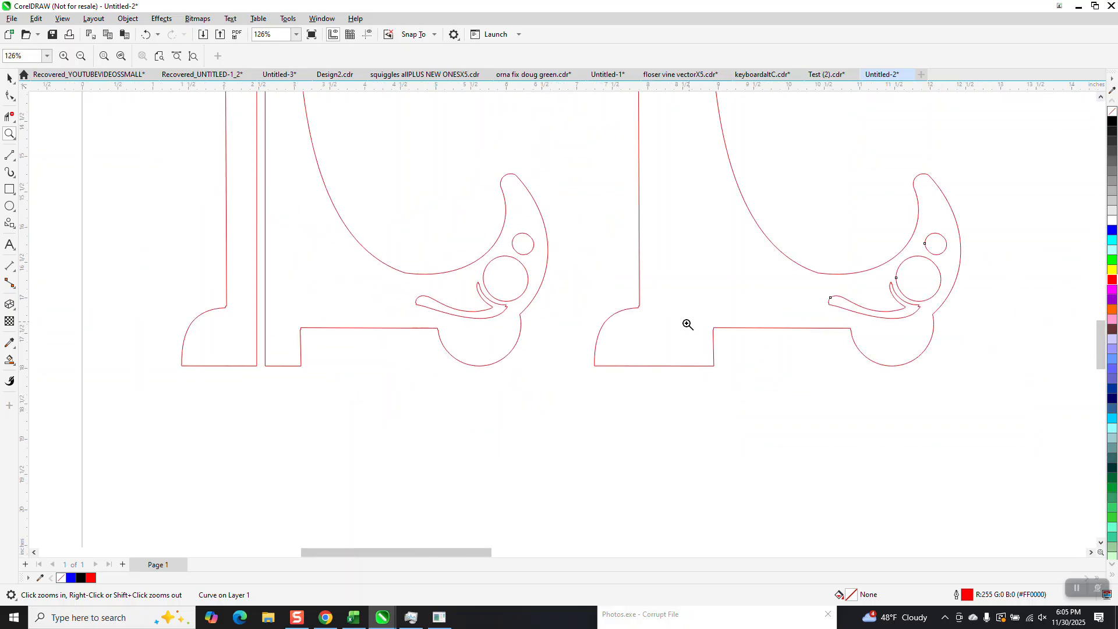
click(10, 77)
scroll(428, 409, down, 5)
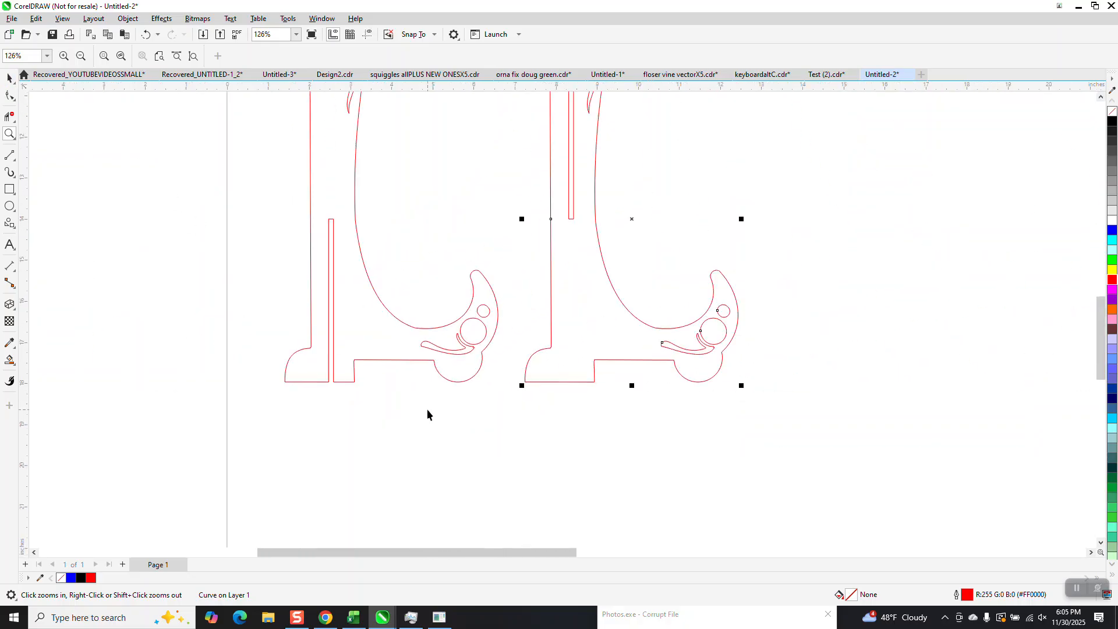
click(683, 316)
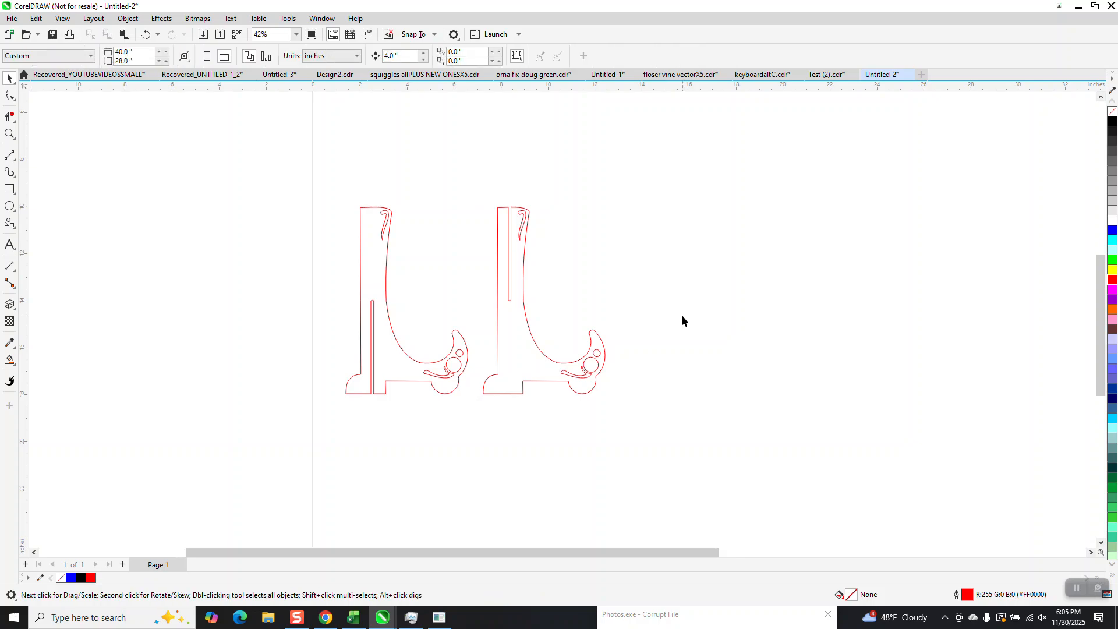